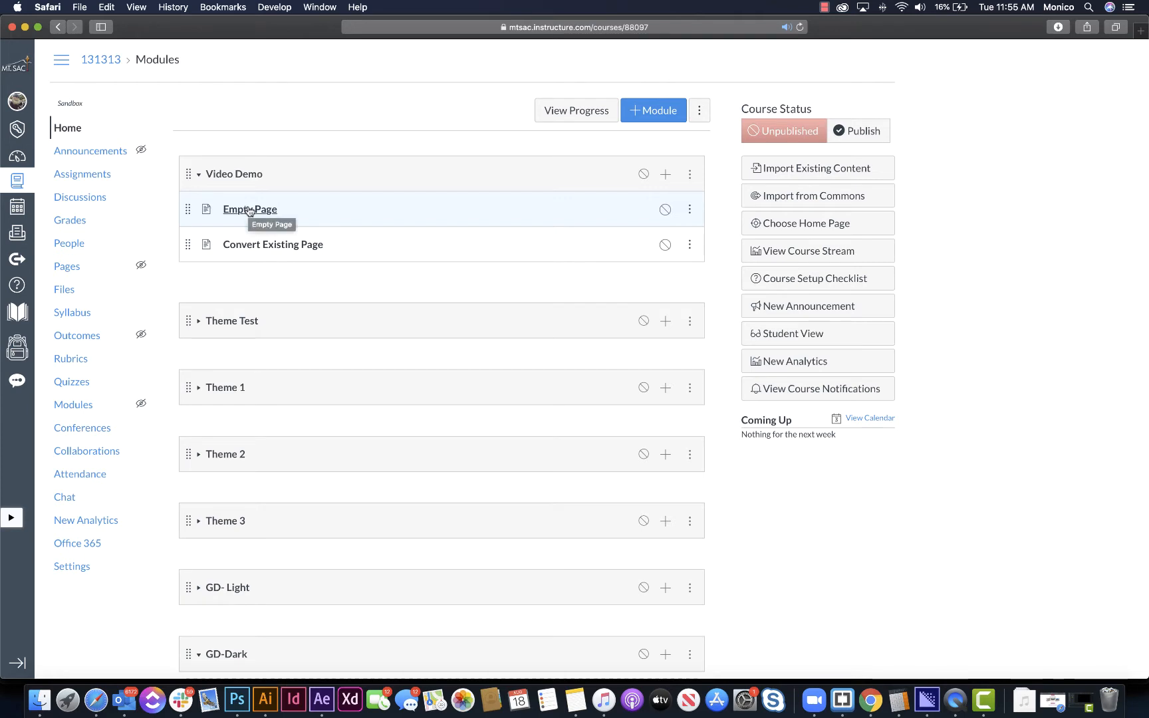
# - Open the Empty Page in the Video Demo module for editing and look over the Design Tools settings
pyautogui.click(239, 211)
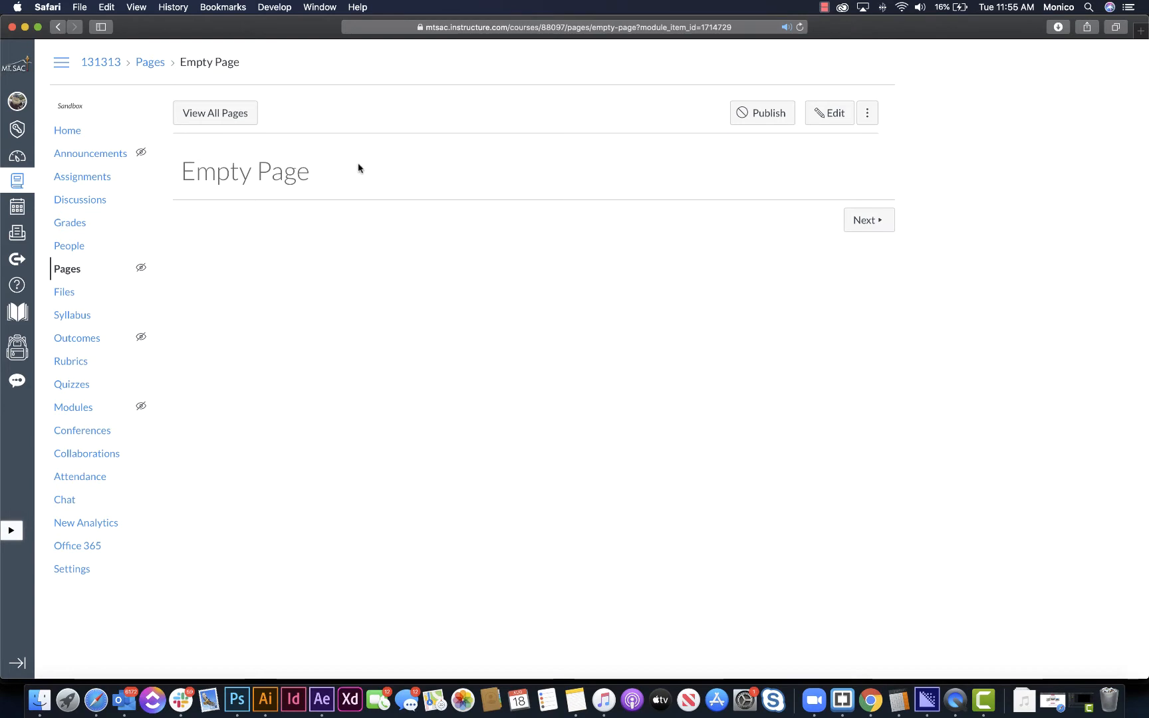
pyautogui.click(833, 115)
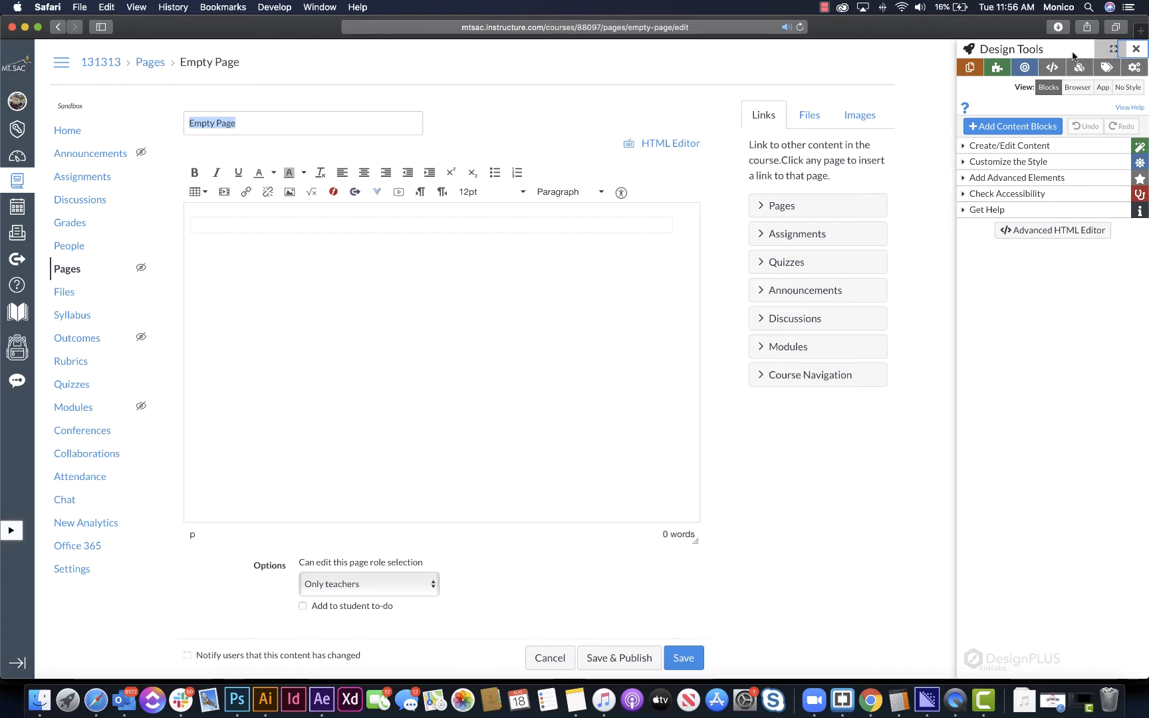
pyautogui.click(1135, 69)
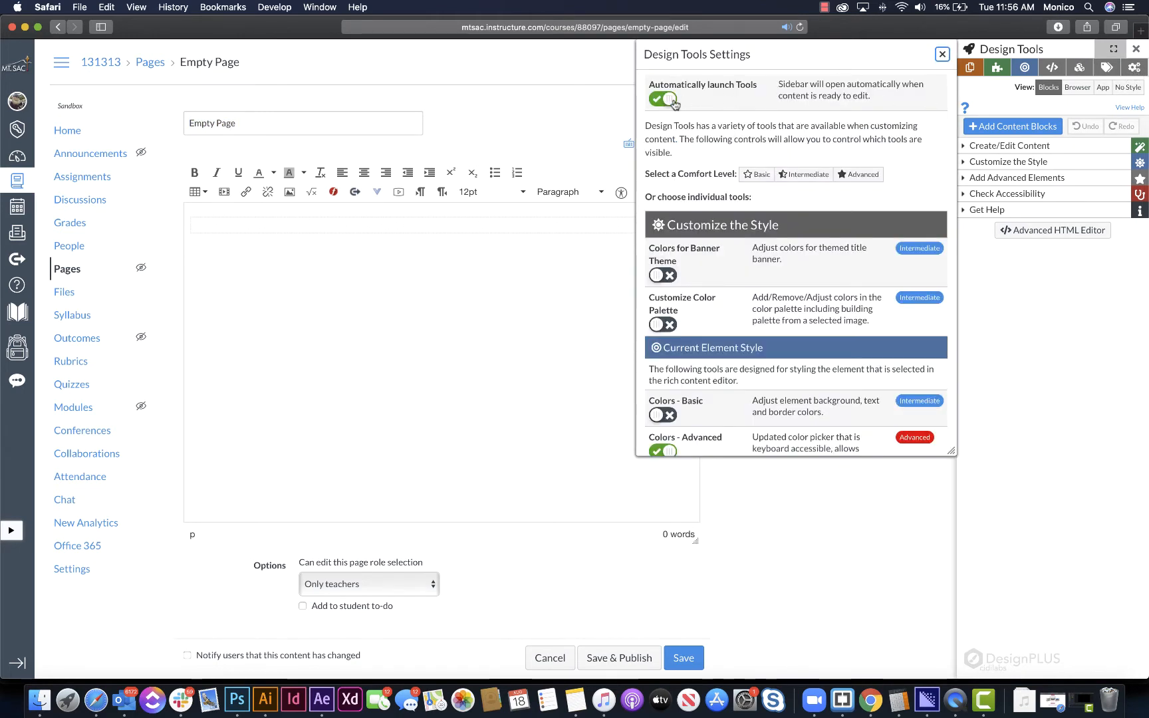
pyautogui.click(942, 54)
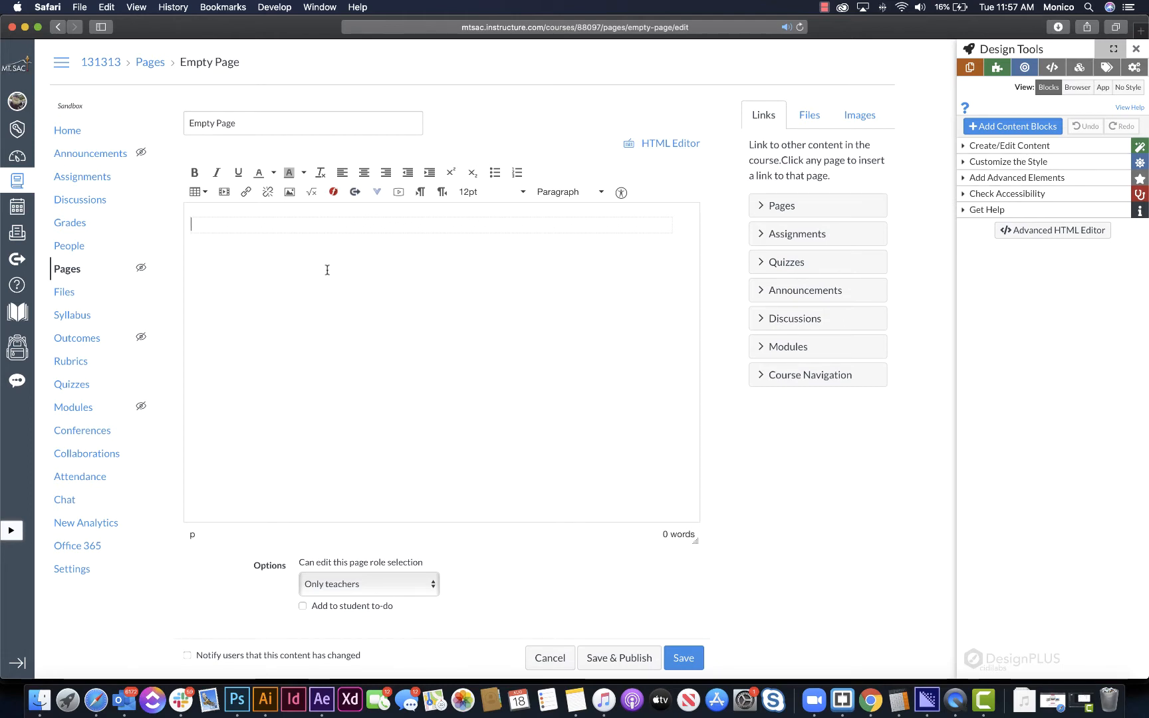
# - Open the options for copying existing content and examine the available template pages, course pages and institution templates
pyautogui.click(1001, 148)
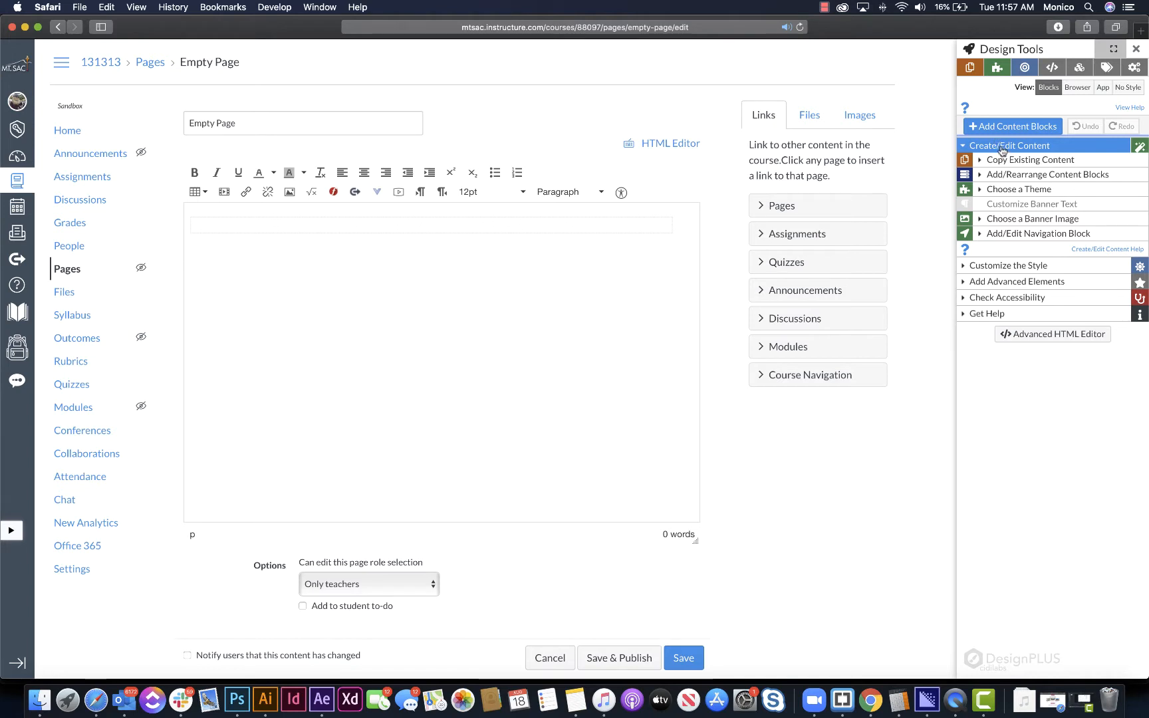
pyautogui.click(1035, 159)
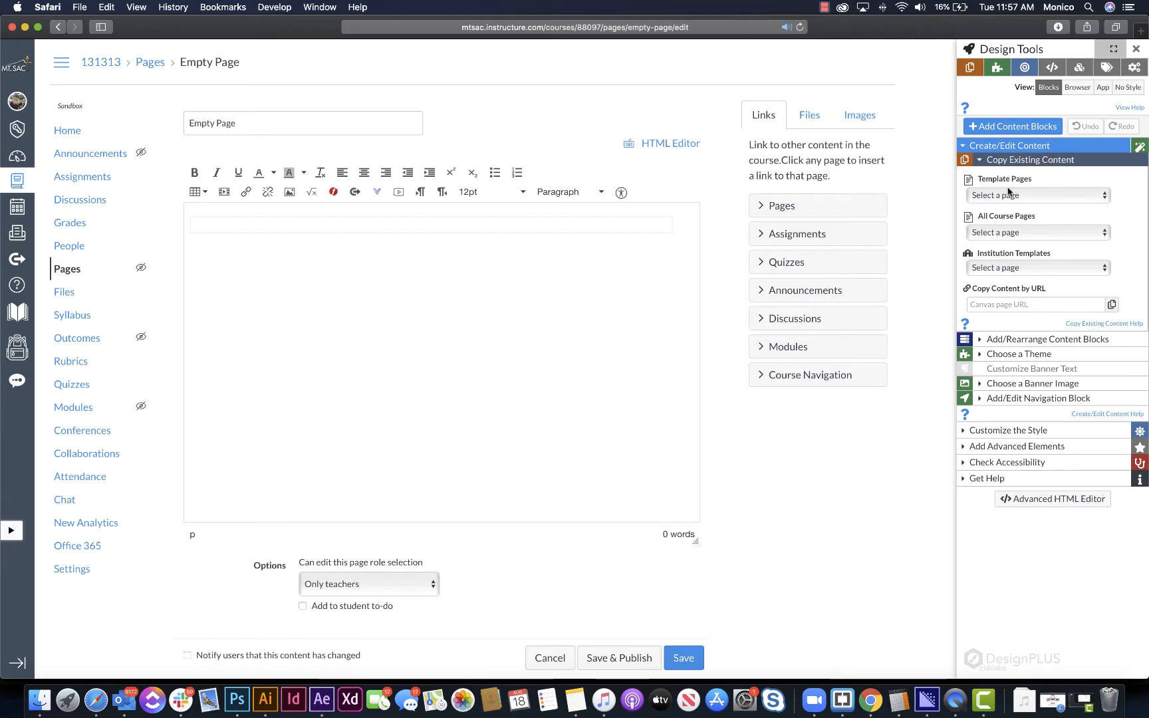
pyautogui.click(1017, 232)
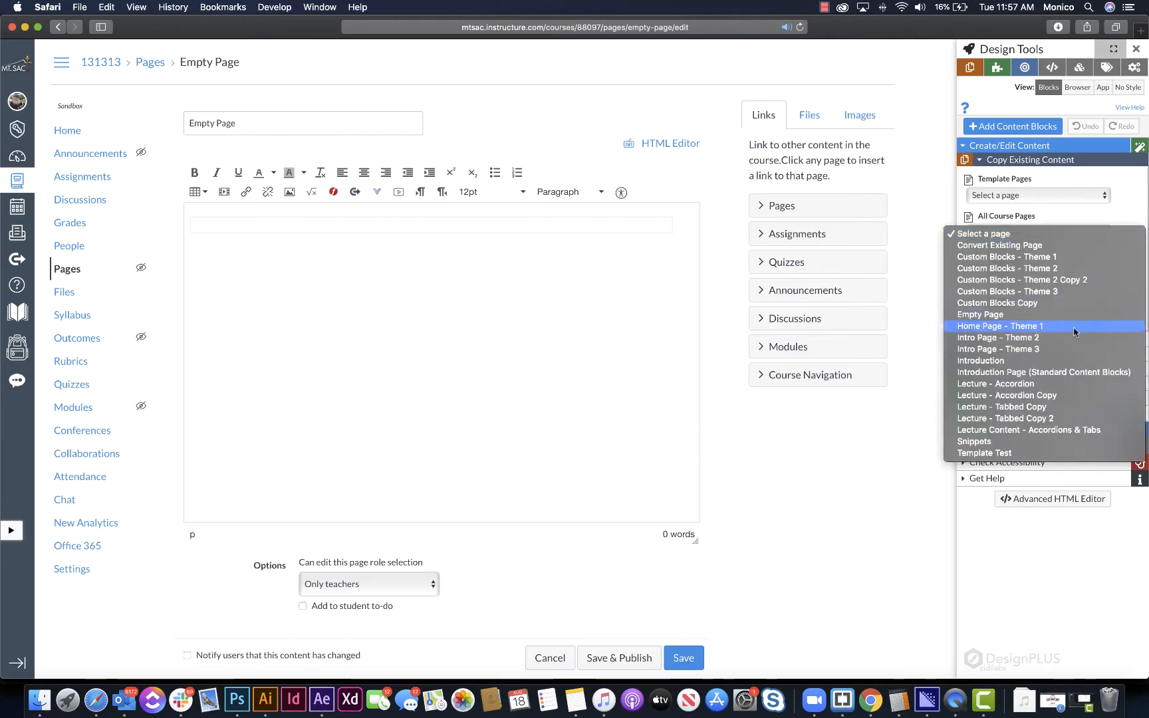
pyautogui.click(1072, 204)
pyautogui.click(1037, 268)
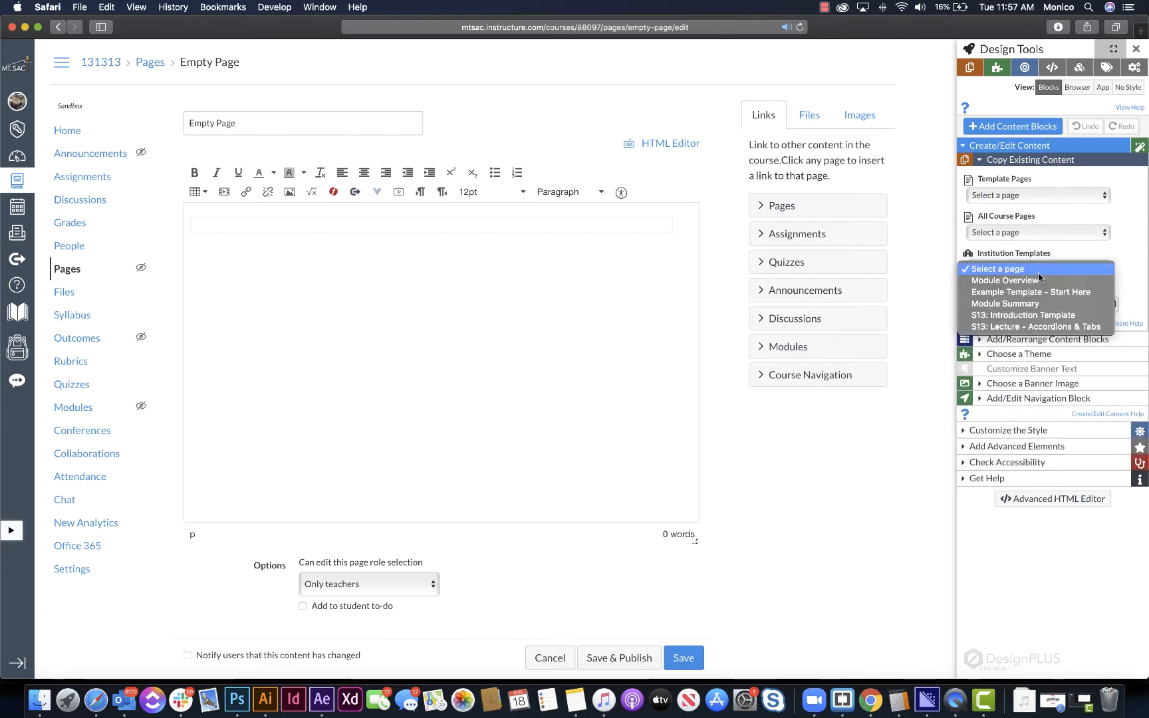
pyautogui.click(1025, 184)
pyautogui.click(1031, 195)
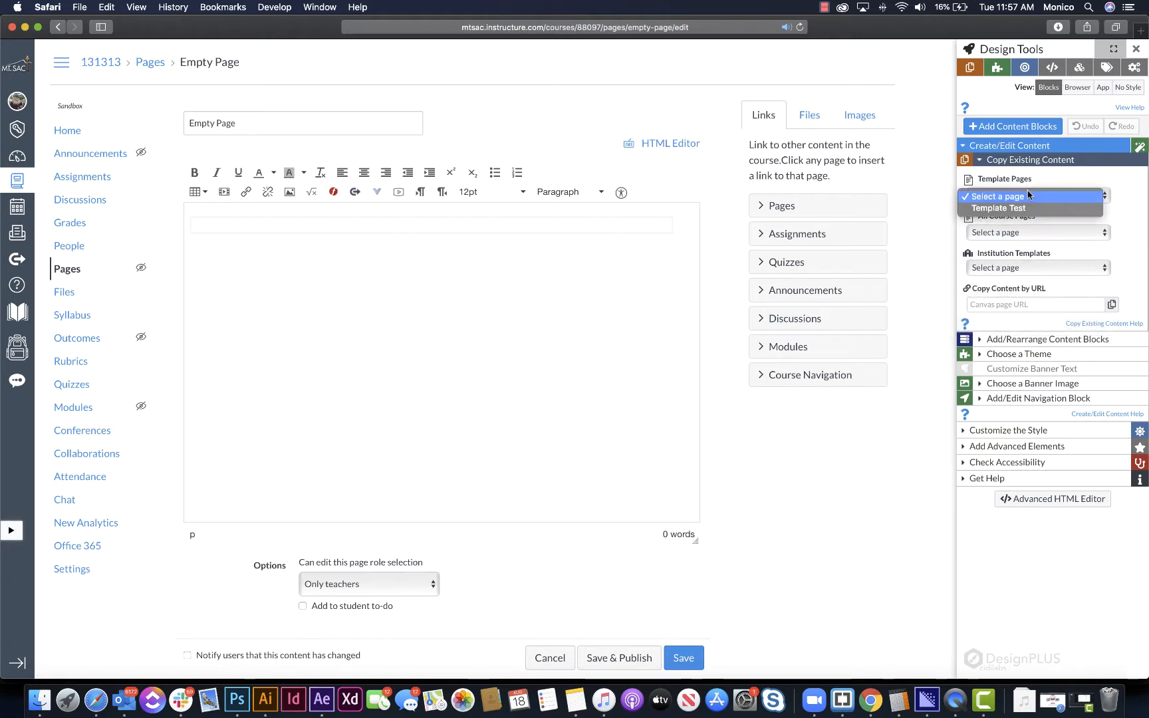
pyautogui.click(1052, 184)
pyautogui.click(1052, 185)
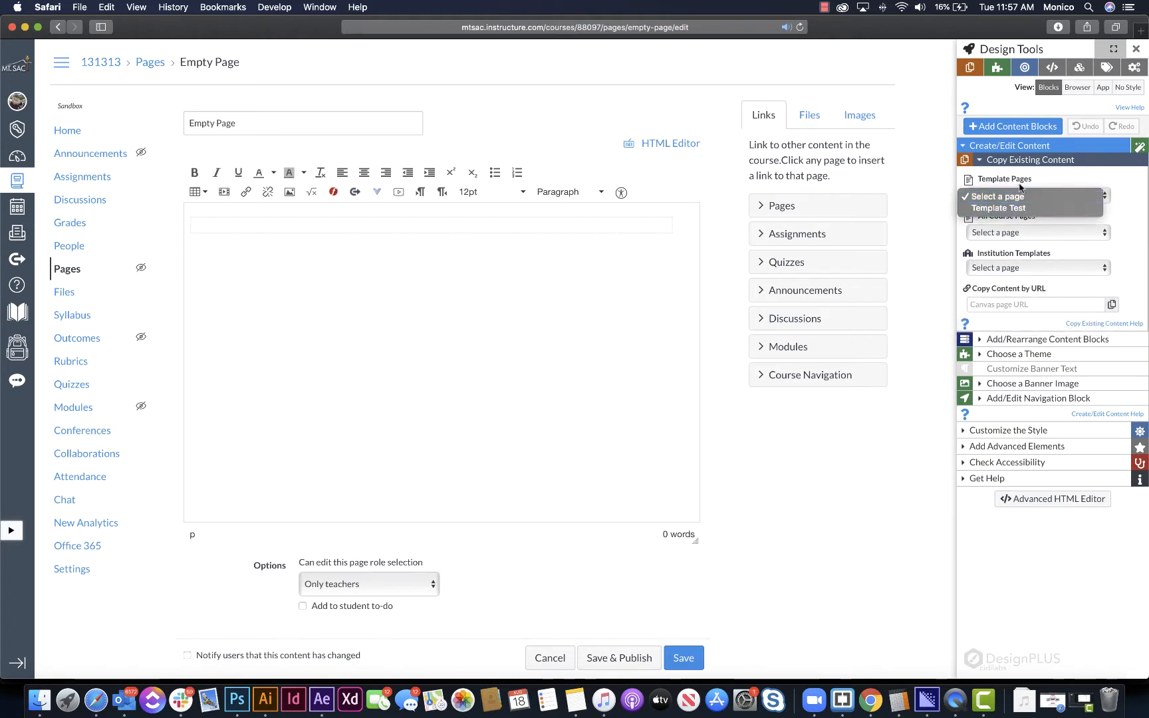
pyautogui.click(1016, 180)
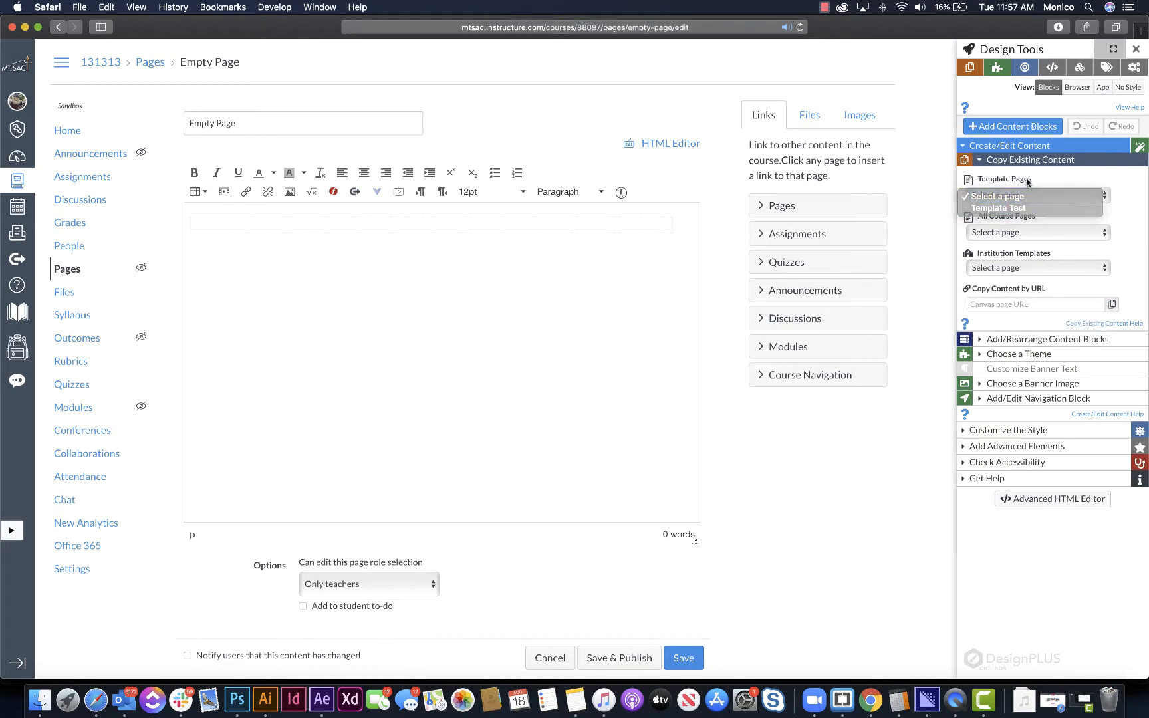
# - Copy the institution template "S13: Introduction Template" into the empty page
pyautogui.click(1021, 269)
pyautogui.click(1021, 269)
pyautogui.click(1021, 269)
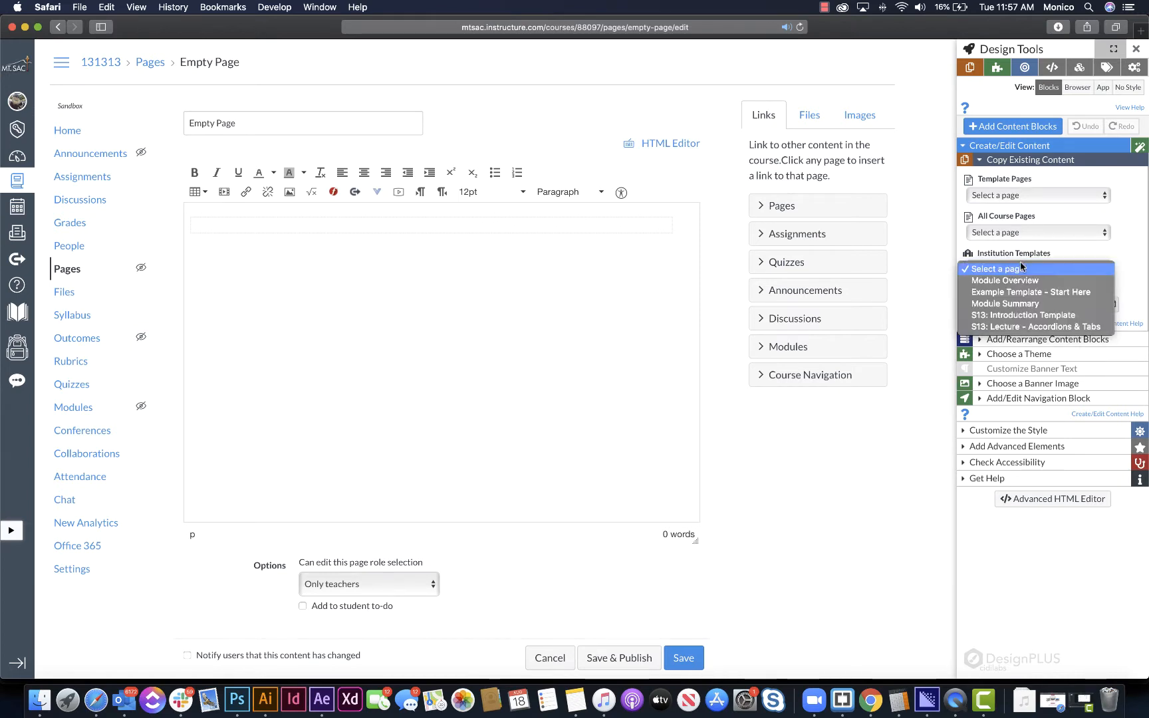
pyautogui.click(1016, 315)
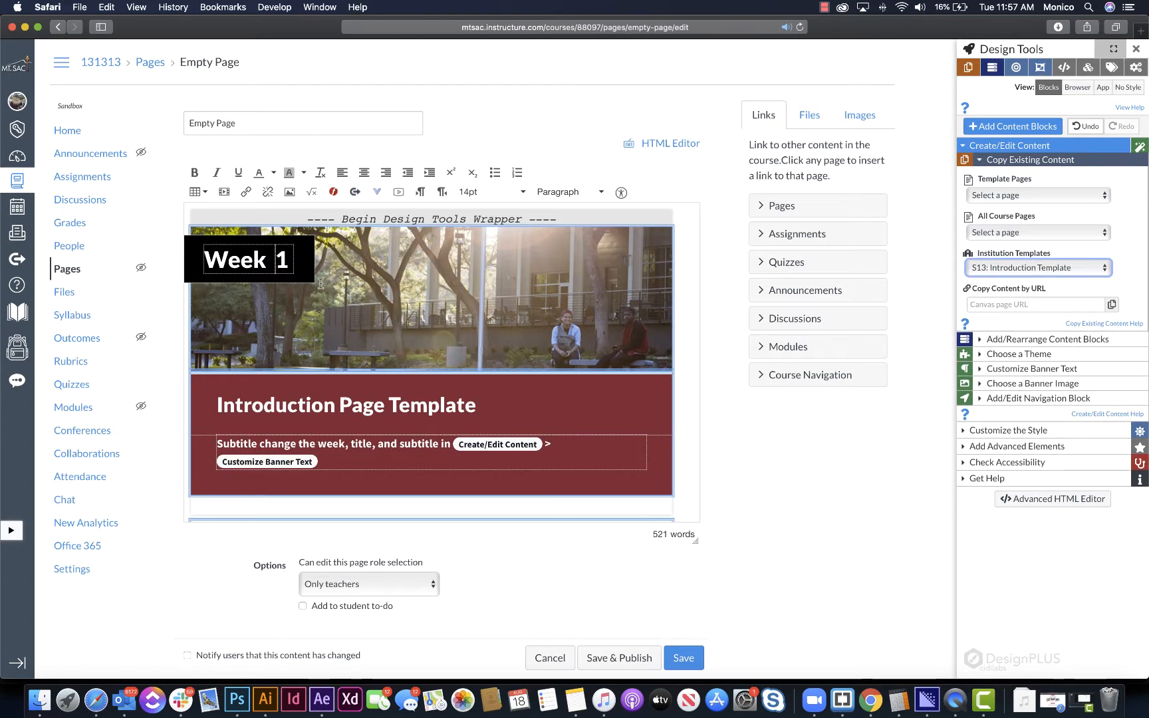
# - Look through the template's content blocks and apply the institutional theme Mt. SAC 2-Light to the page
pyautogui.scroll(-10, 320, 284)
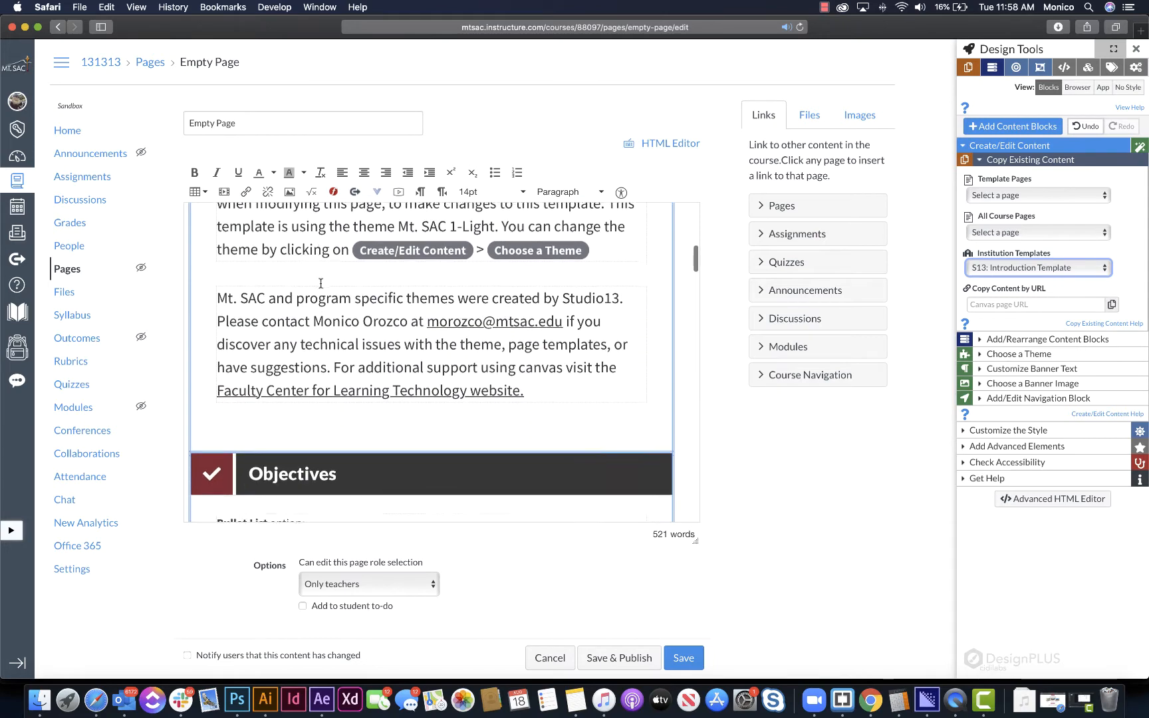
pyautogui.scroll(-12, 321, 284)
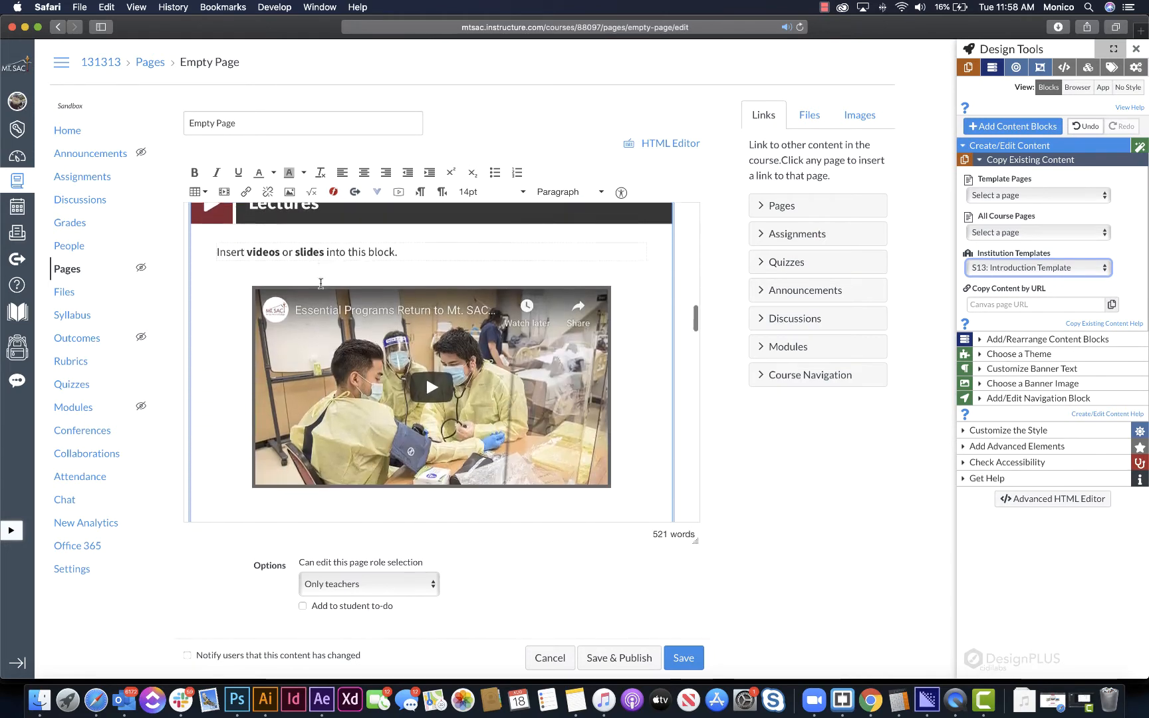
pyautogui.scroll(-12, 321, 284)
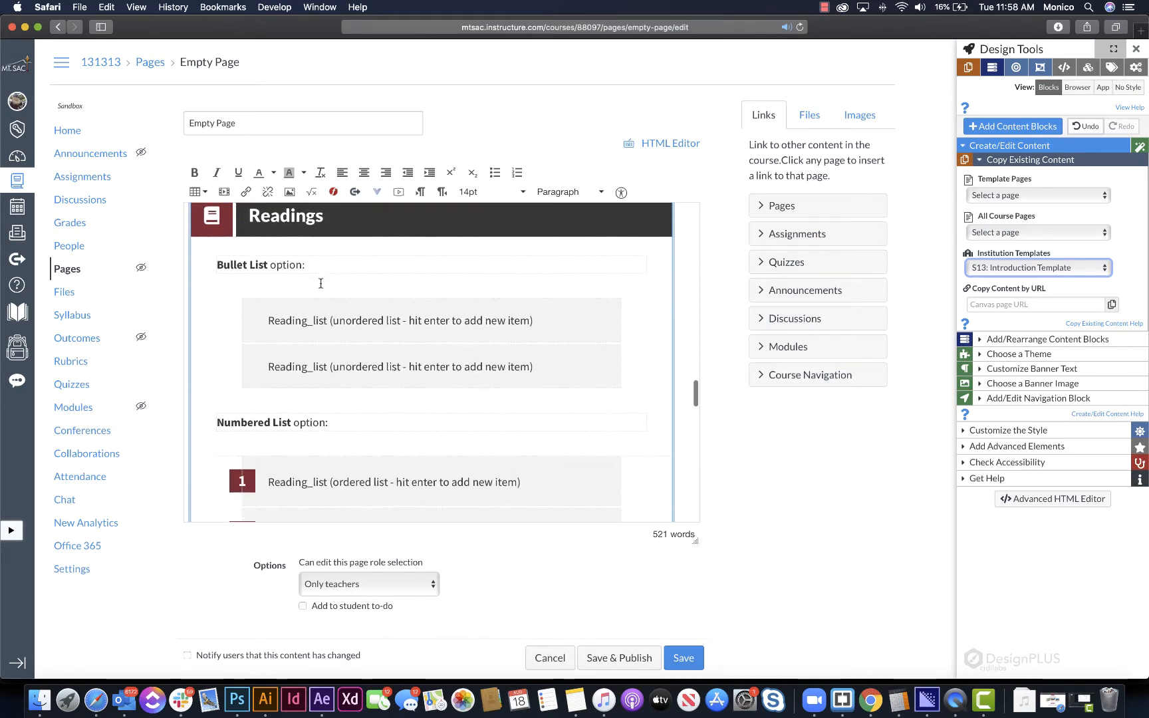
pyautogui.scroll(-12, 321, 284)
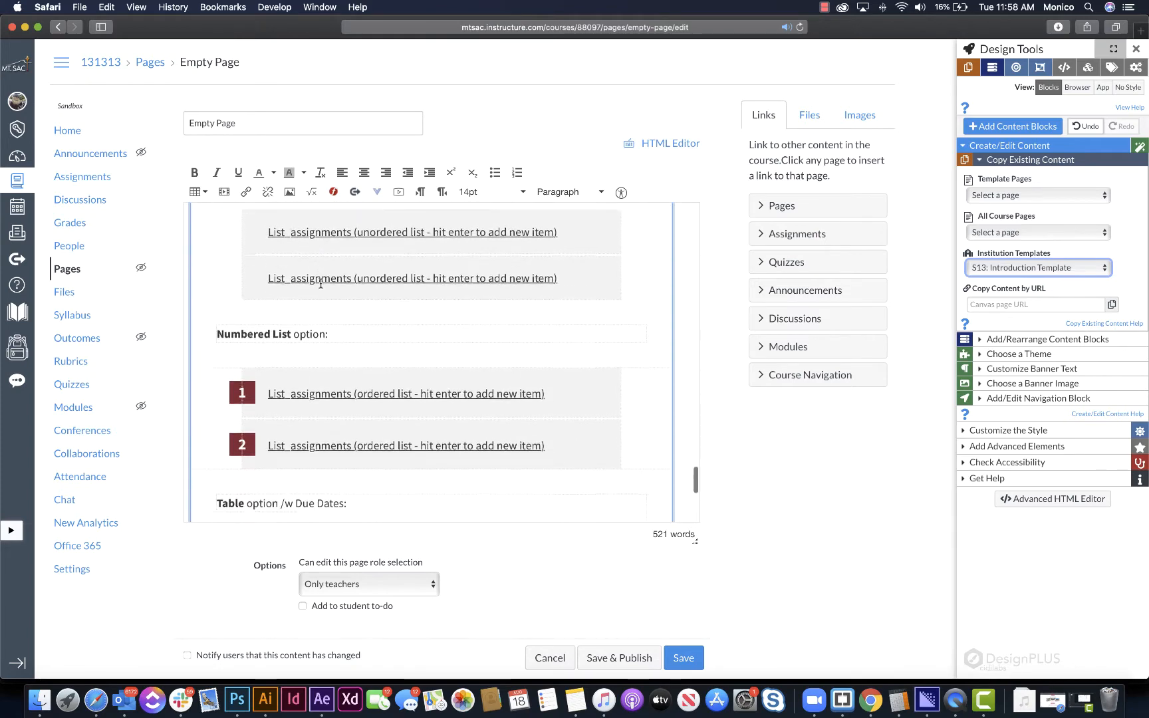
pyautogui.scroll(-10, 320, 284)
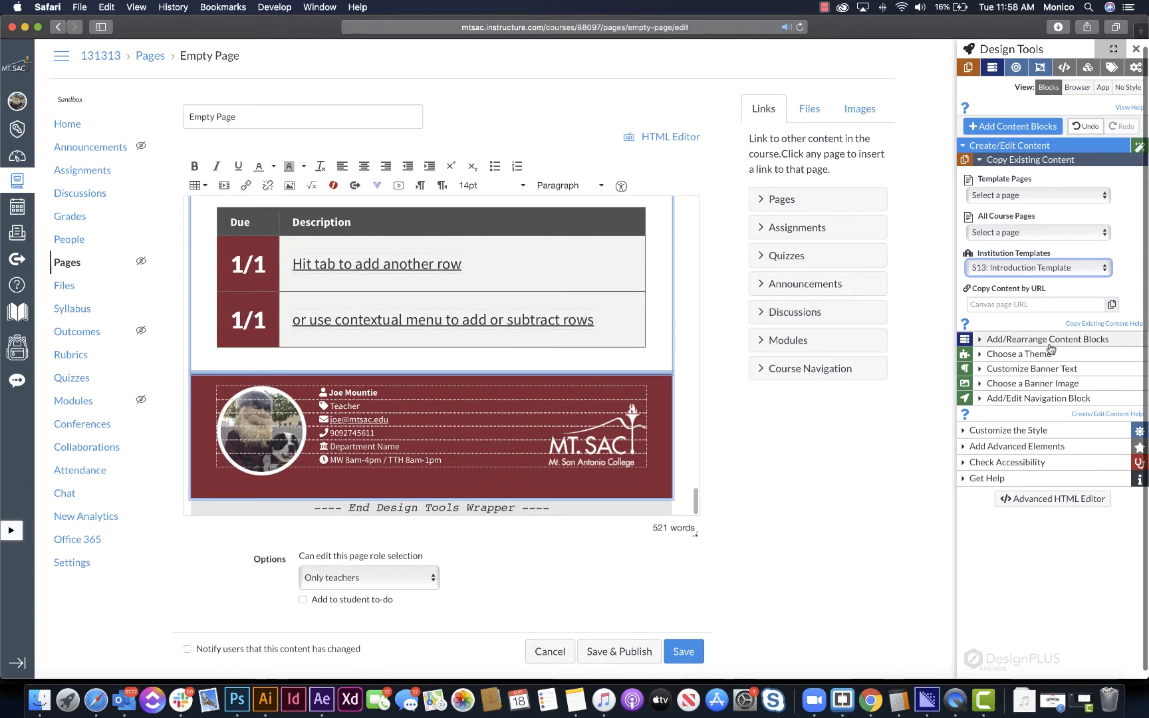
pyautogui.click(1036, 357)
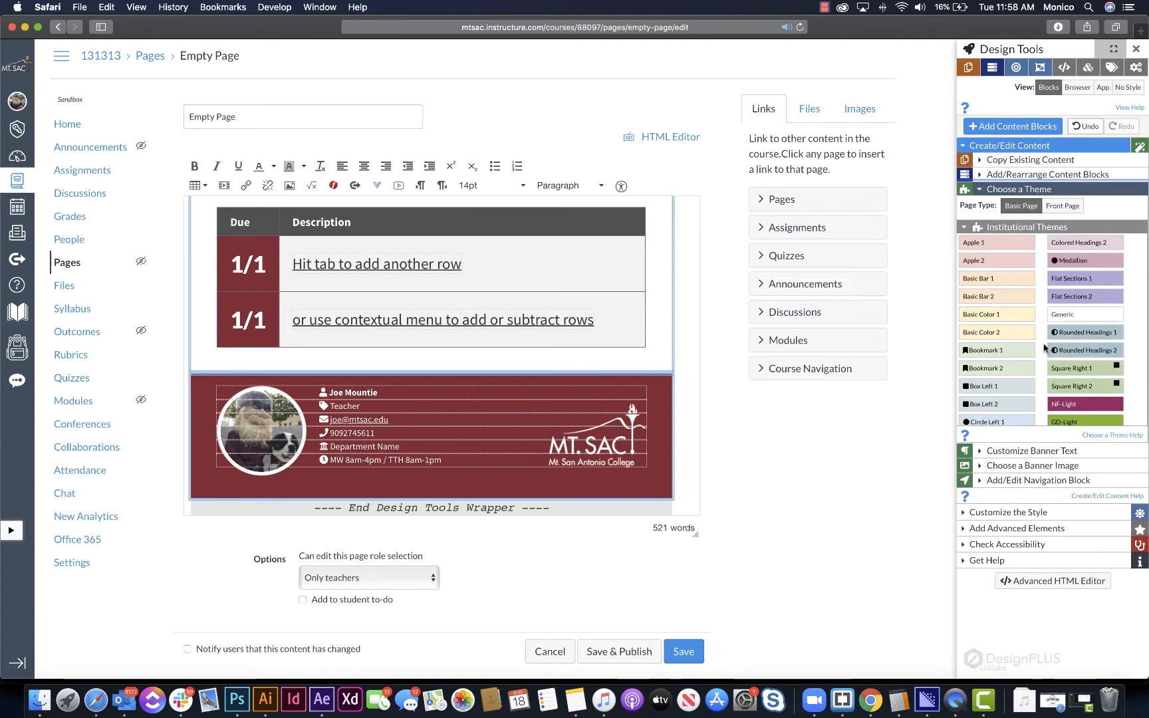
pyautogui.scroll(-3, 1045, 349)
pyautogui.click(1094, 405)
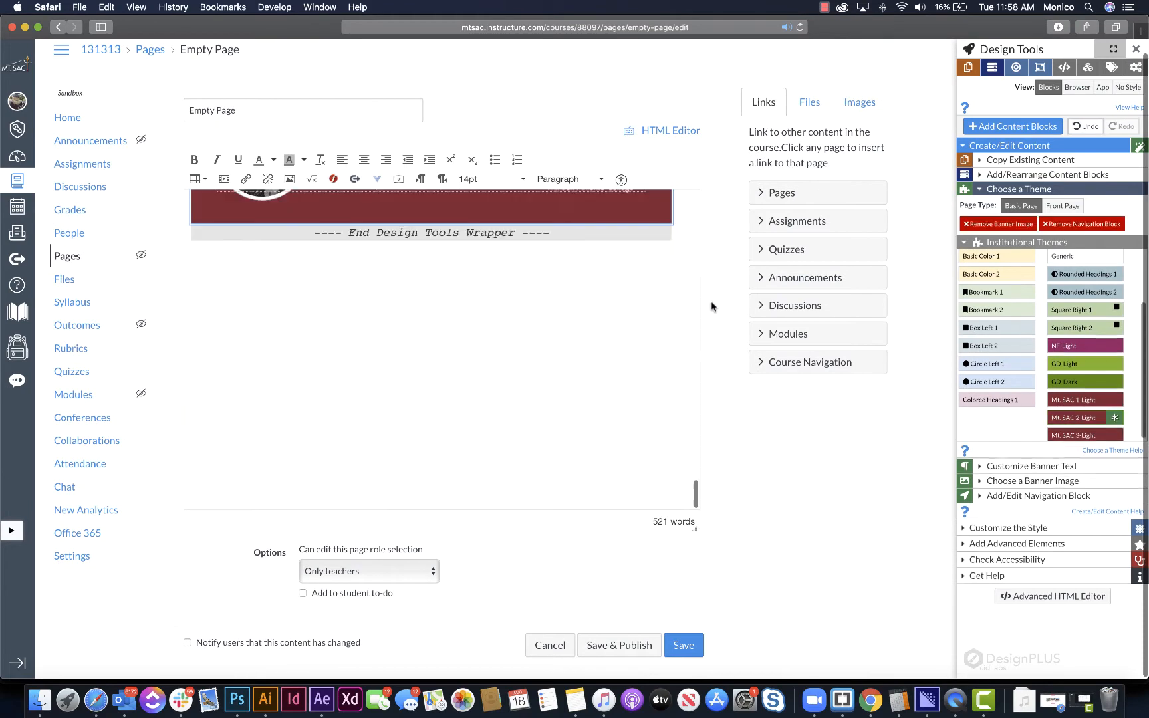
# - Examine the restyled content blocks and the banner image and title under the new theme
pyautogui.scroll(10, 559, 363)
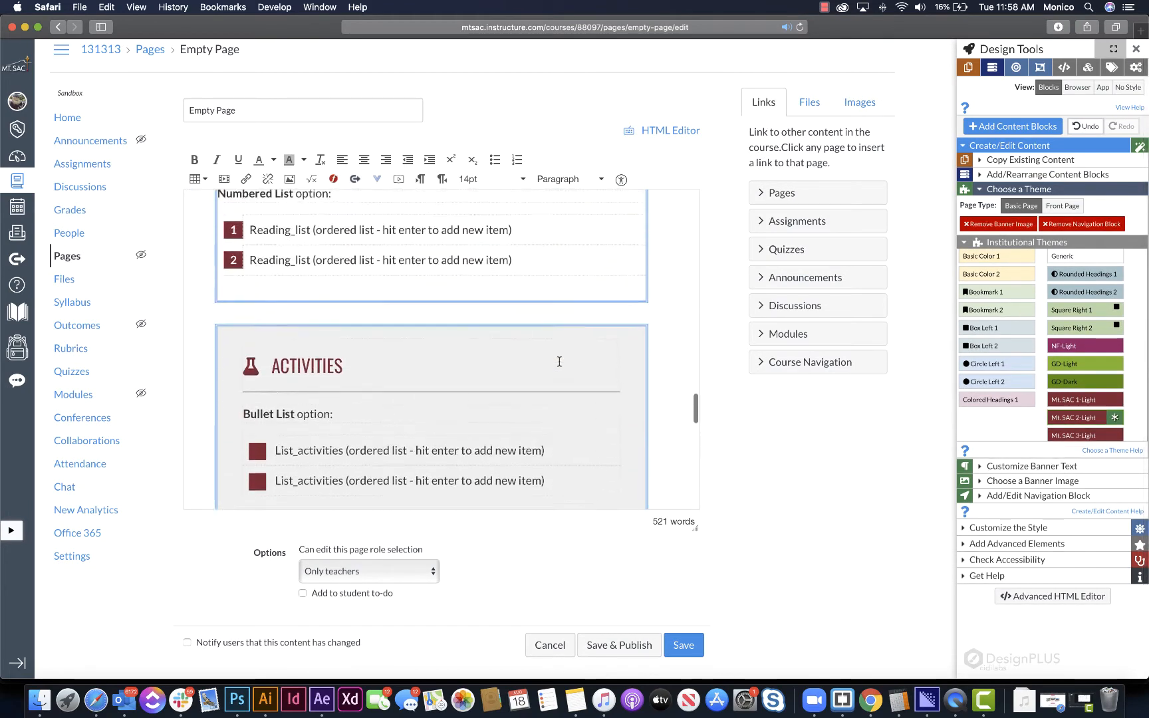
pyautogui.scroll(15, 559, 362)
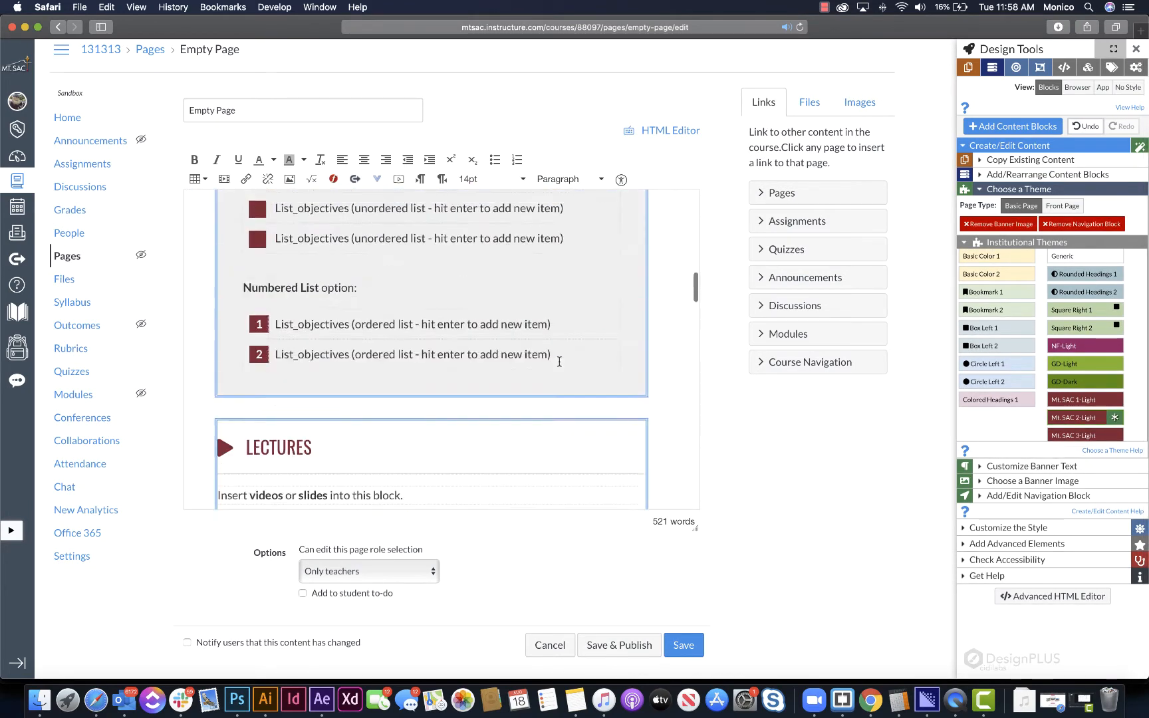
pyautogui.scroll(12, 559, 362)
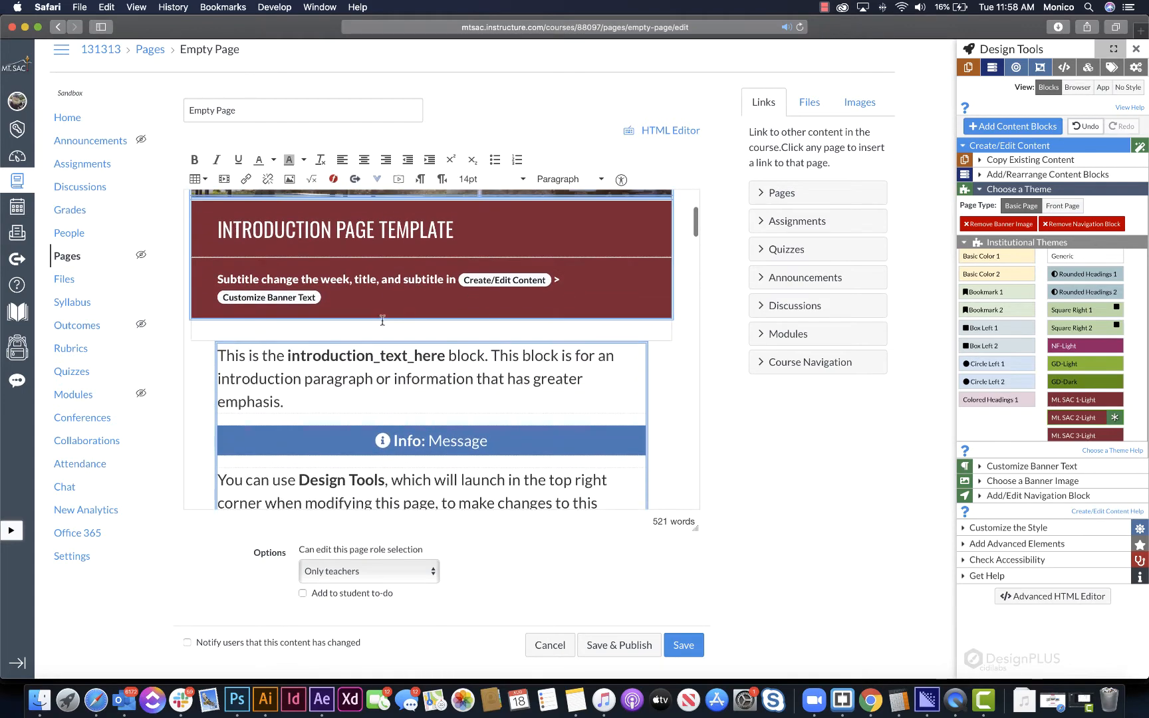
pyautogui.scroll(5, 383, 321)
pyautogui.click(442, 322)
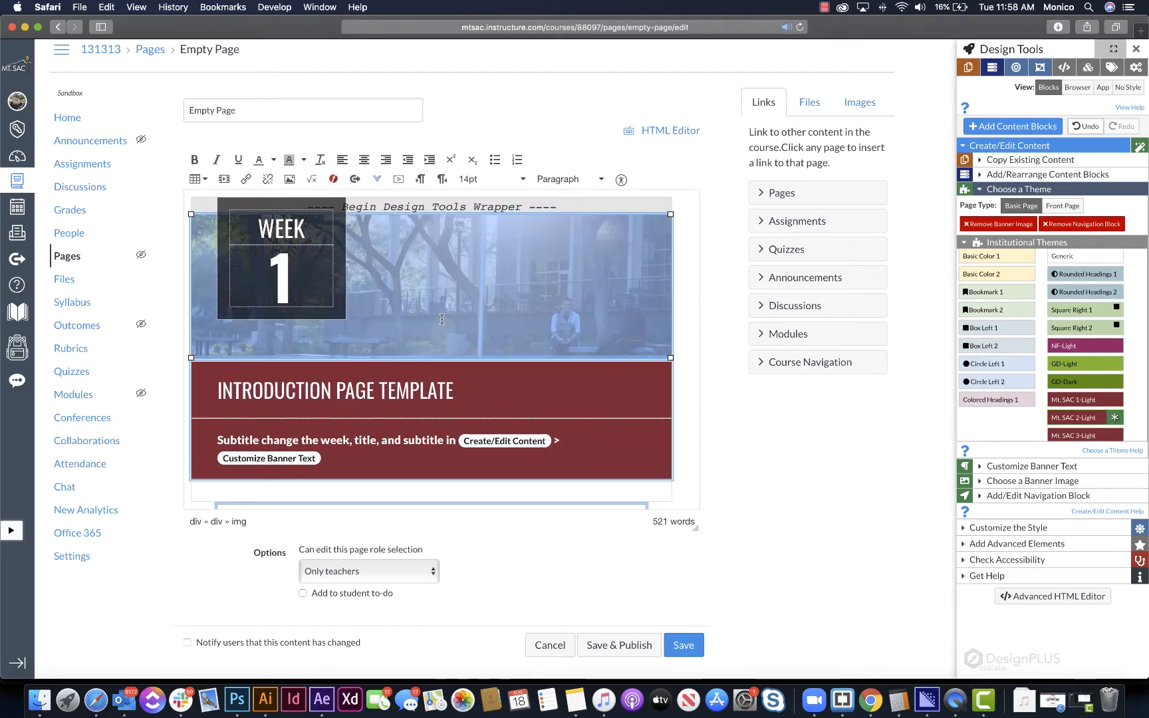
pyautogui.click(553, 403)
pyautogui.scroll(-10, 429, 385)
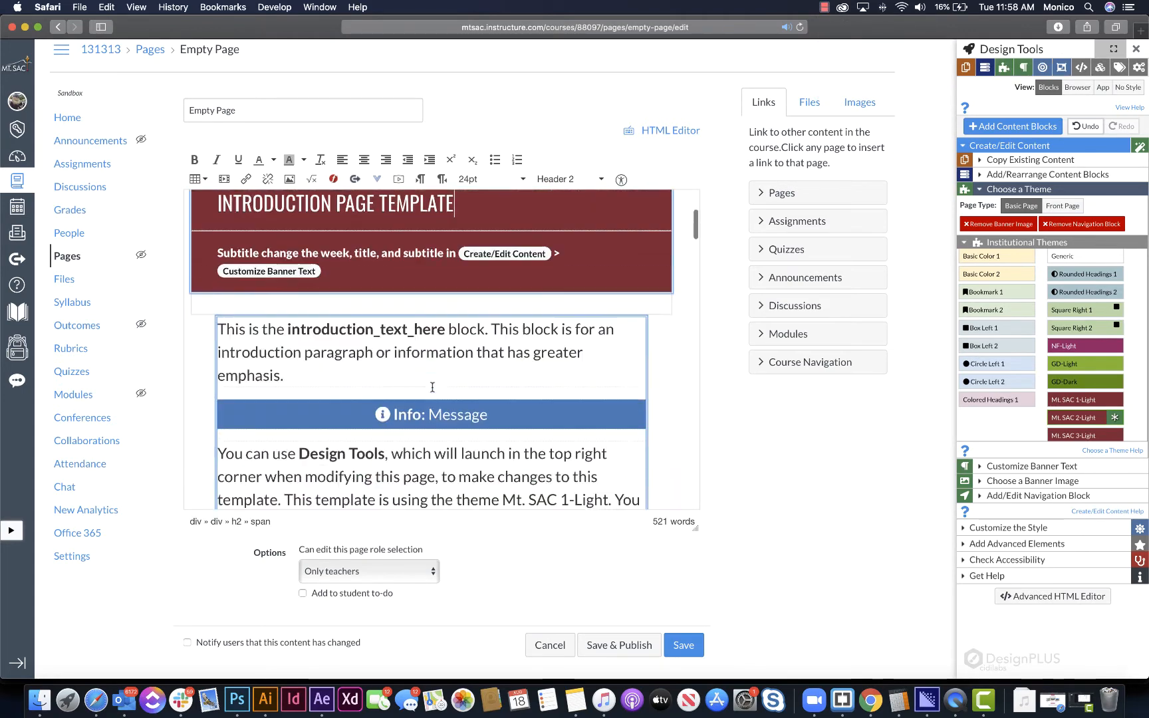
# - Try replacing the whole introduction block's content with the placeholder text "Tklsjfajsdflafasdjfl"
pyautogui.tripleClick(403, 317)
pyautogui.click(383, 336)
pyautogui.scroll(-7, 396, 341)
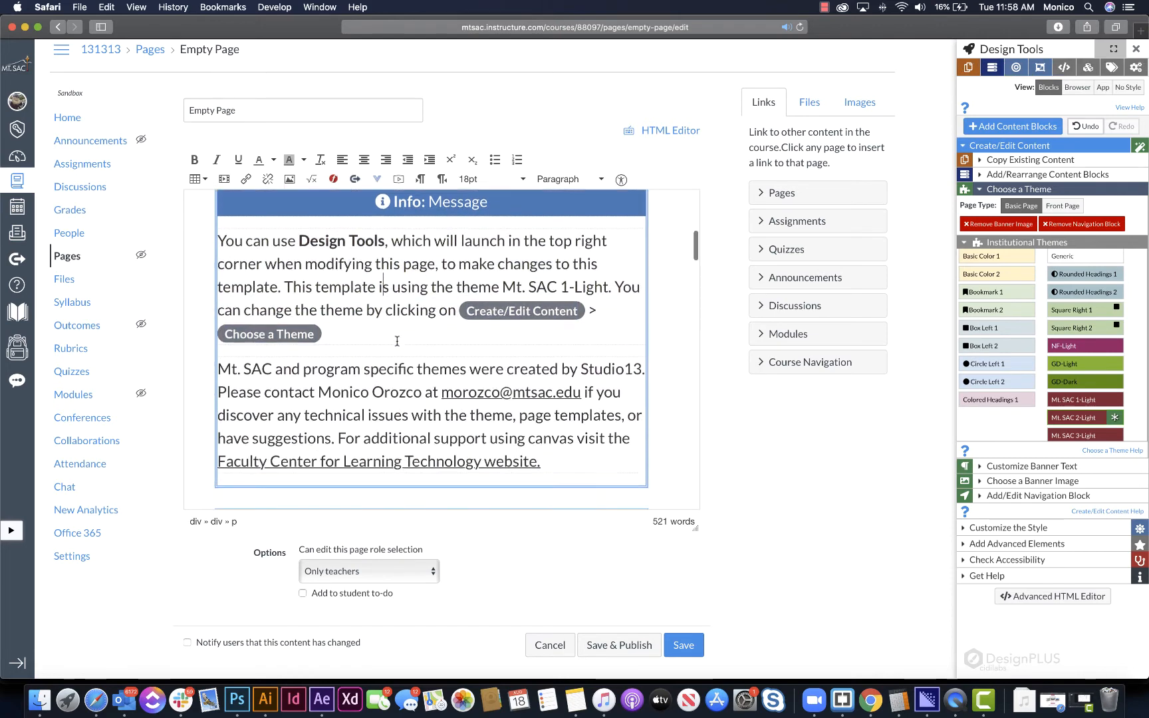
pyautogui.scroll(3, 397, 341)
pyautogui.moveTo(555, 374); pyautogui.dragTo(217, 239)
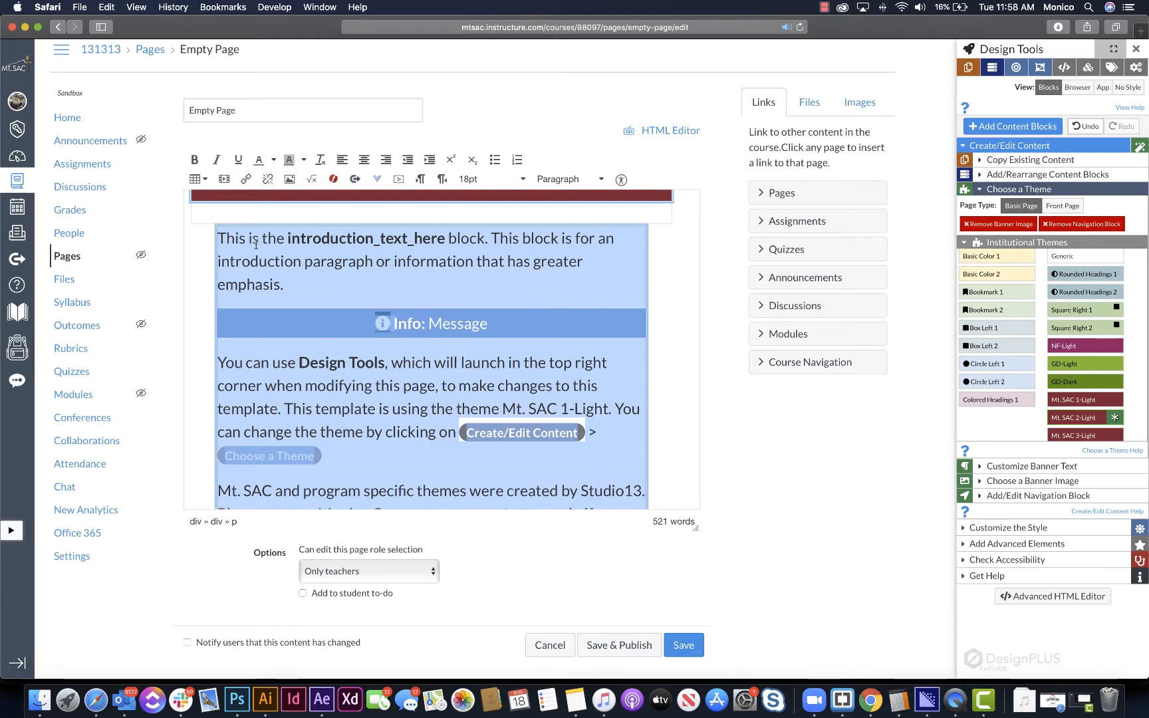
pyautogui.write('Tklsjfajsdflafasdjfl')
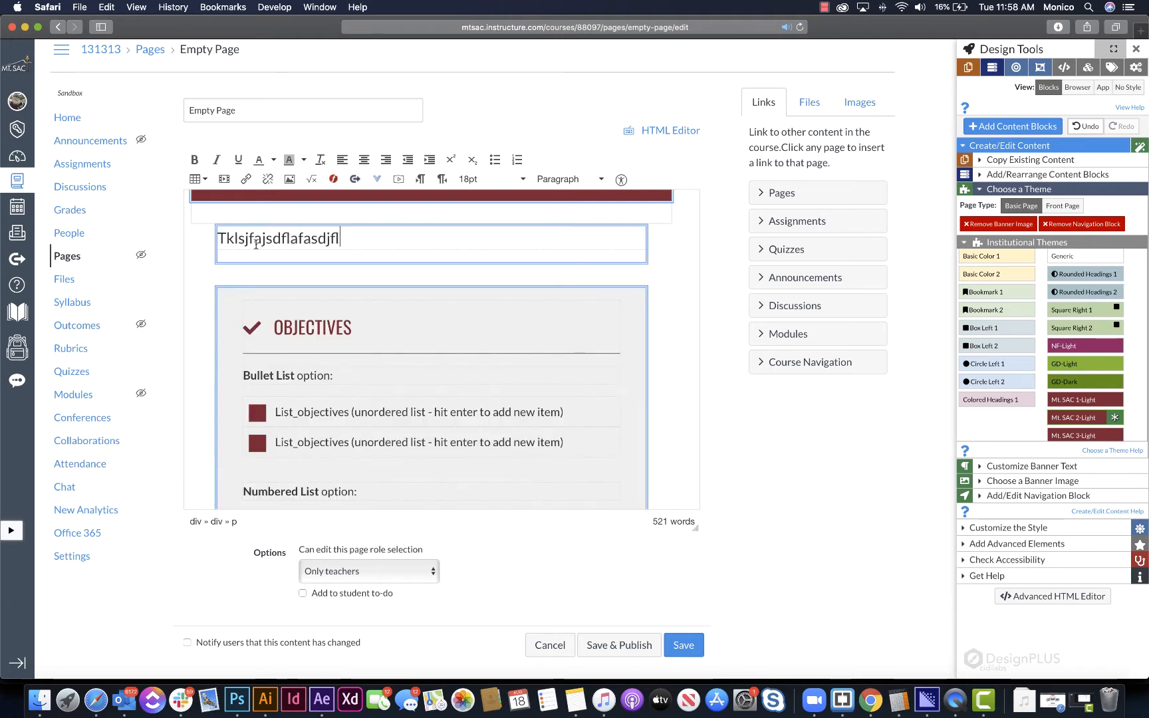
pyautogui.write(';')
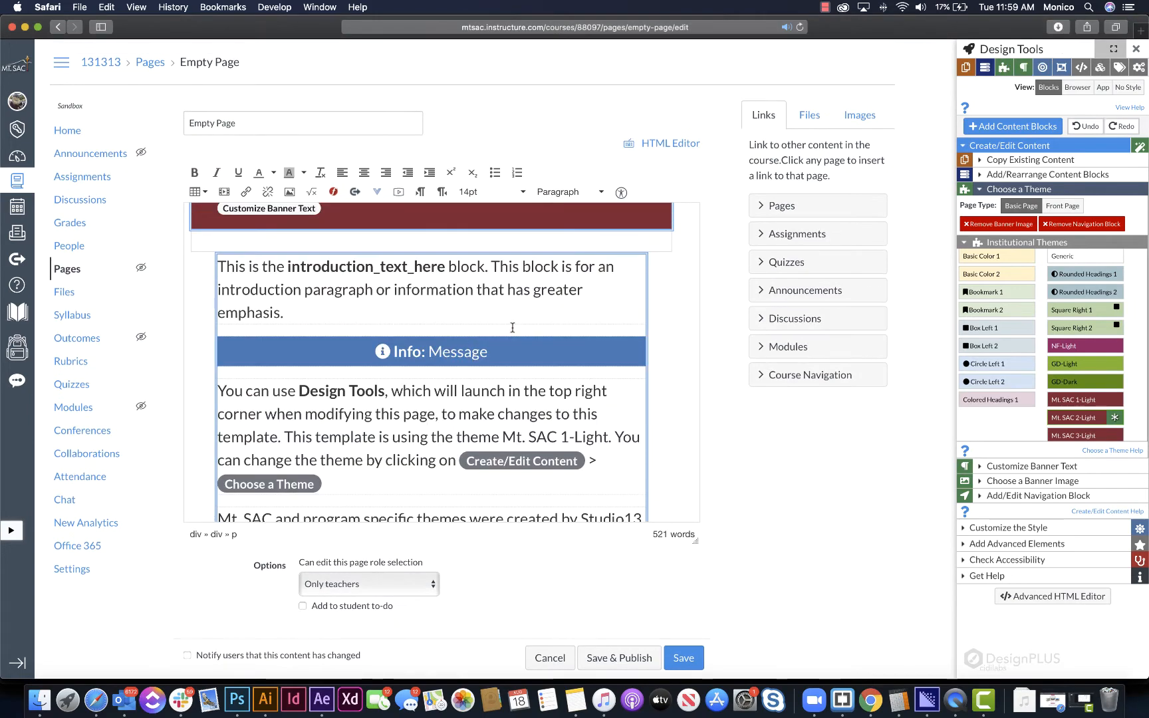
# - Open the list for adding and rearranging content blocks and compare its entries with the blocks on the page
pyautogui.click(1014, 175)
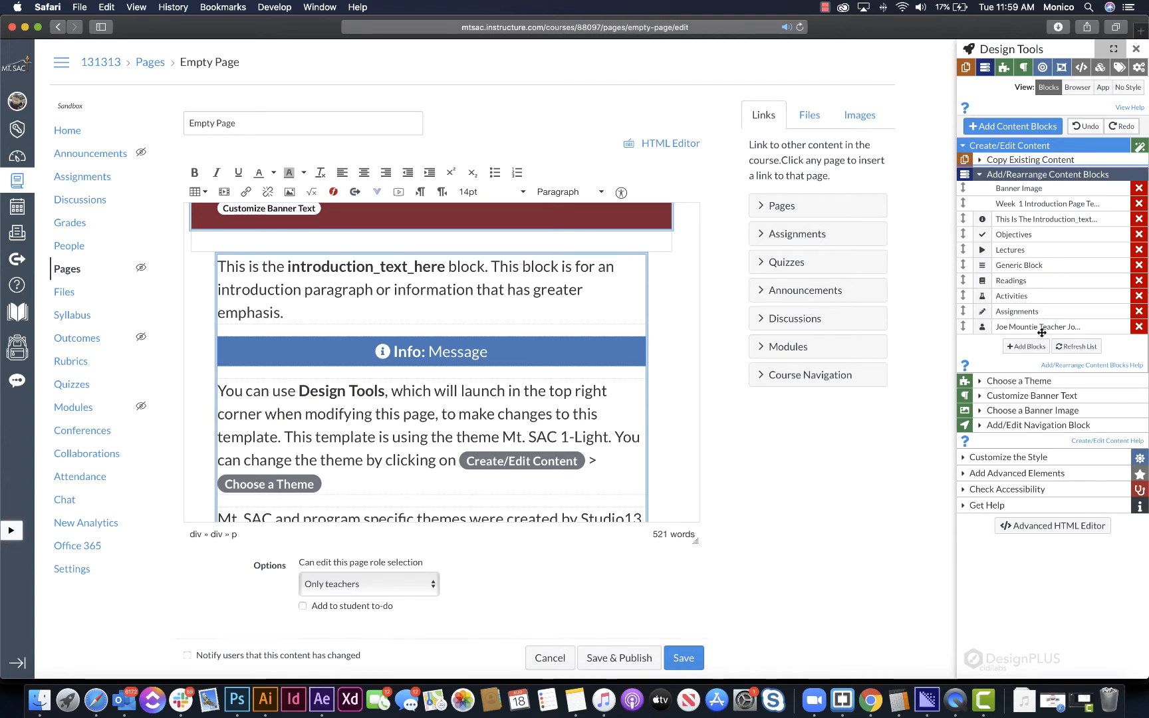
pyautogui.scroll(4, 565, 295)
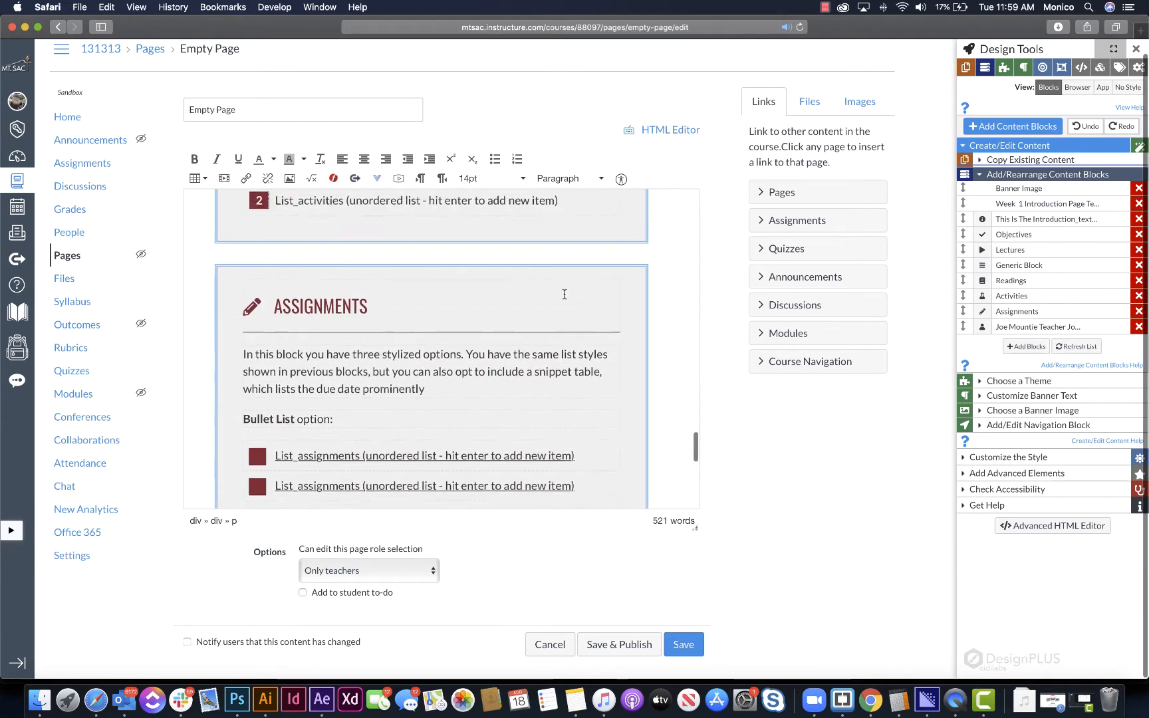
pyautogui.scroll(4, 565, 295)
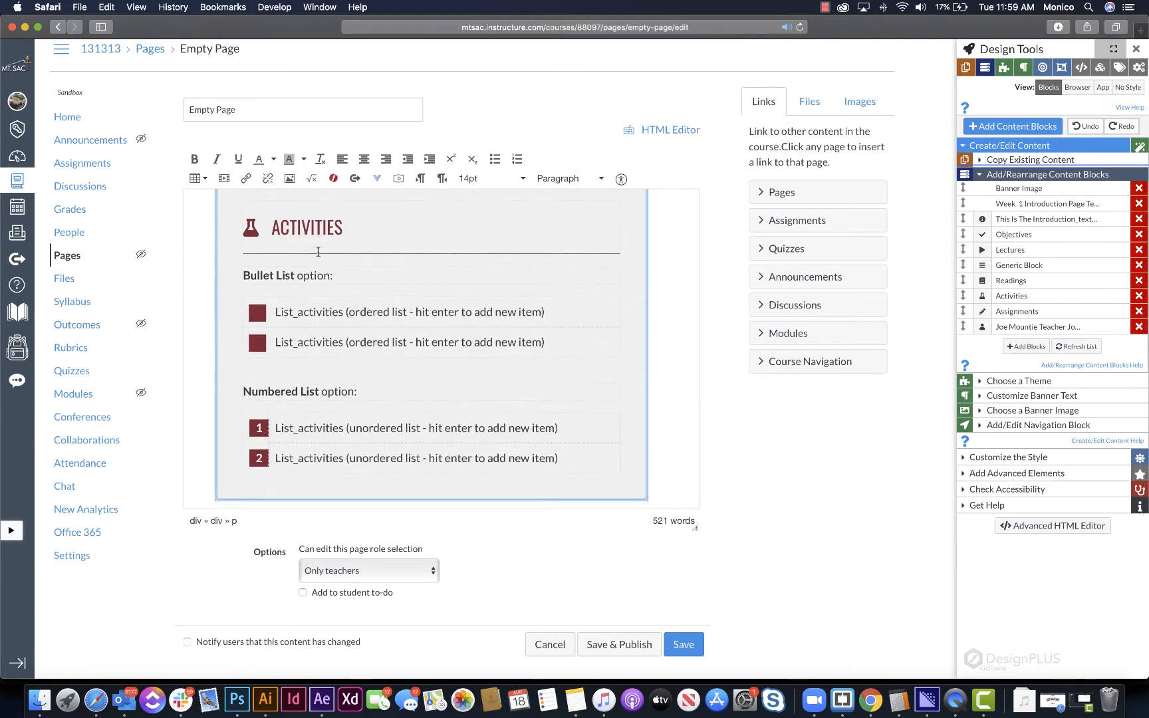
pyautogui.scroll(1, 317, 235)
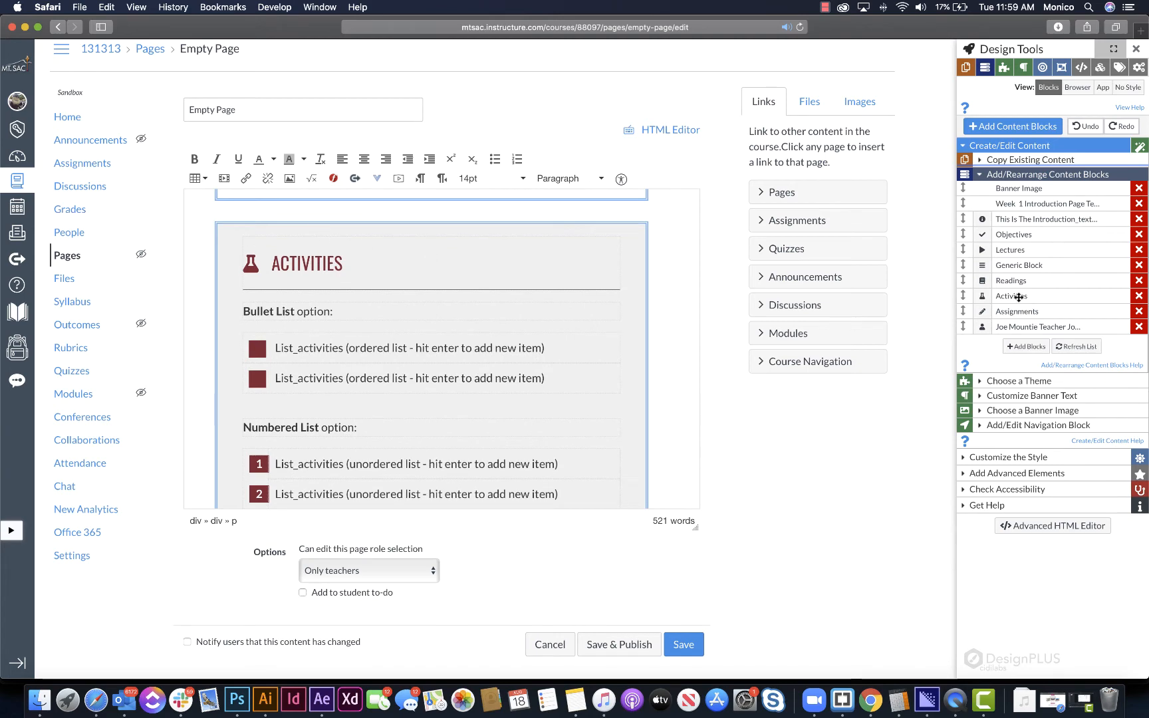
pyautogui.scroll(3, 251, 280)
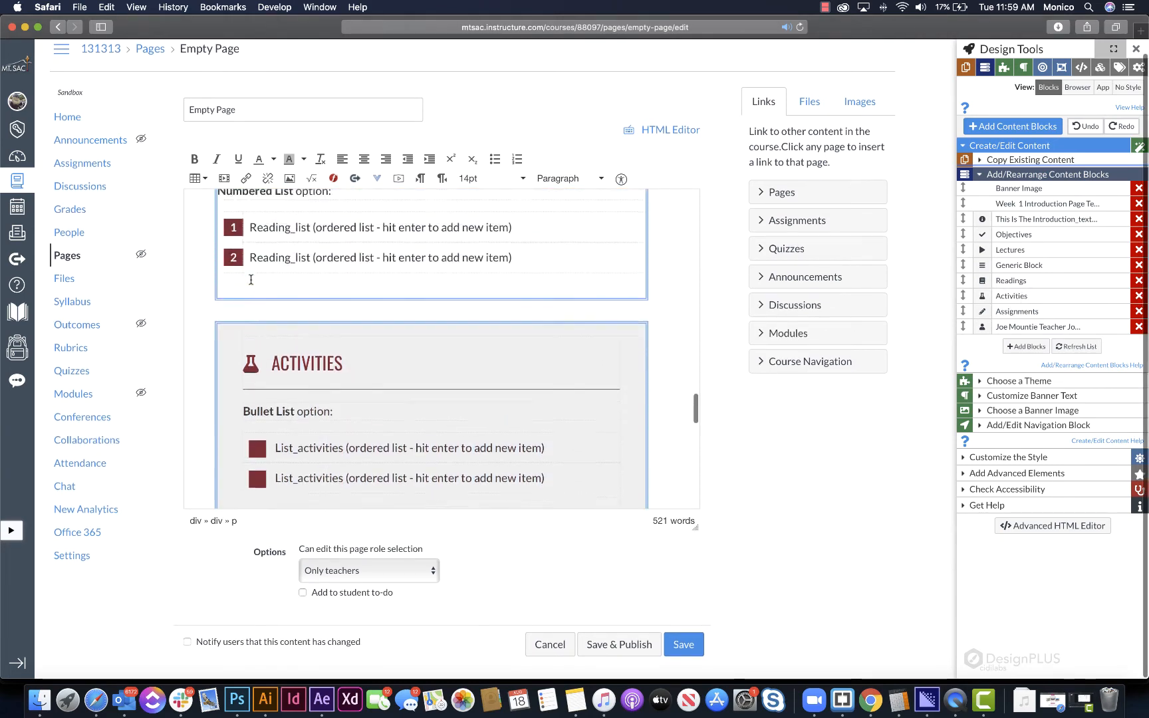
pyautogui.scroll(5, 251, 280)
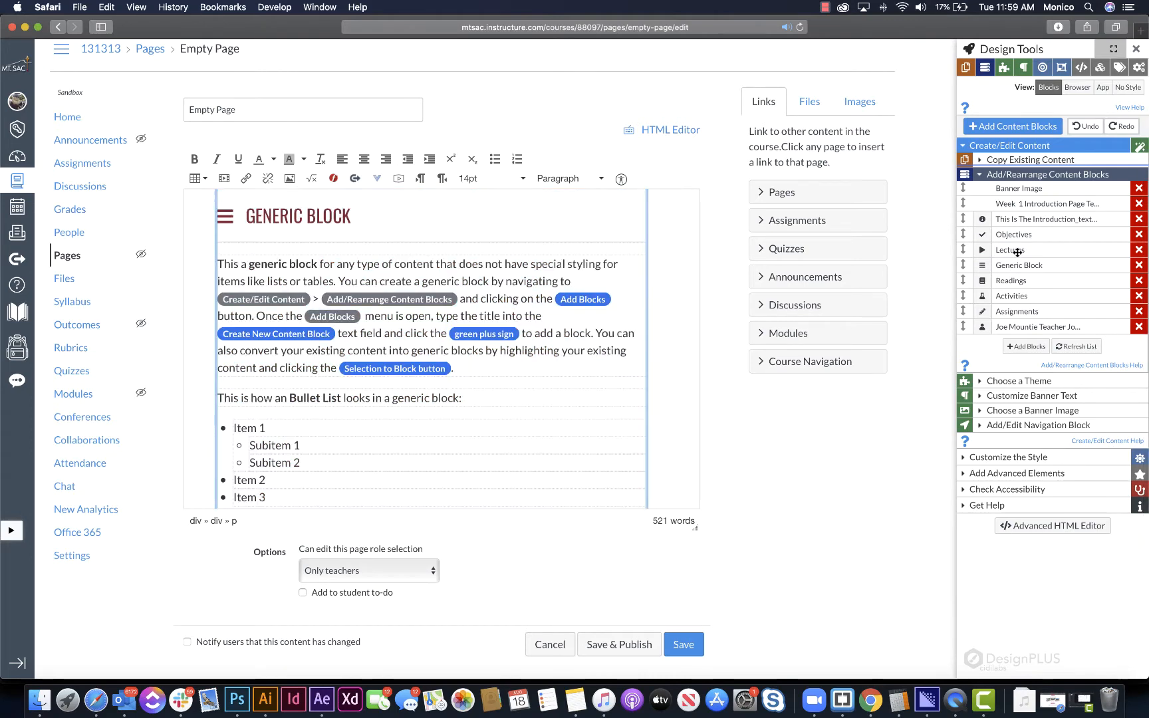
# - Try moving the Activities block below the Assignments block and put it back above Assignments
pyautogui.scroll(10, 537, 287)
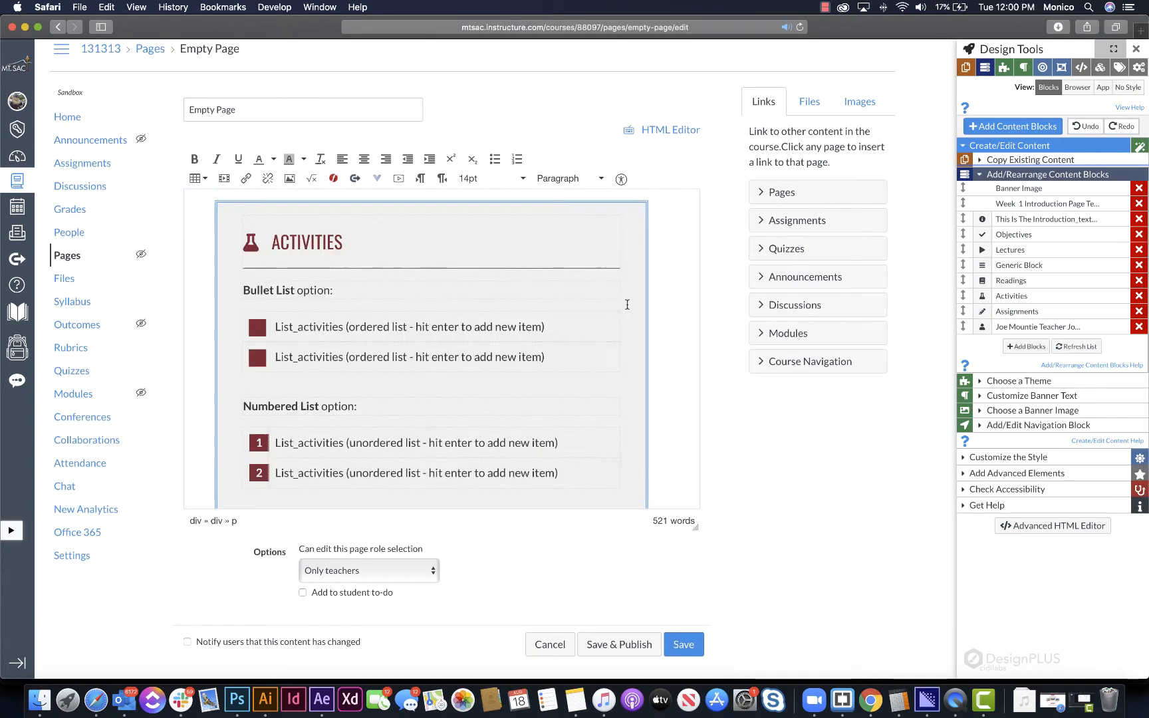
pyautogui.moveTo(1057, 299); pyautogui.dragTo(1051, 311)
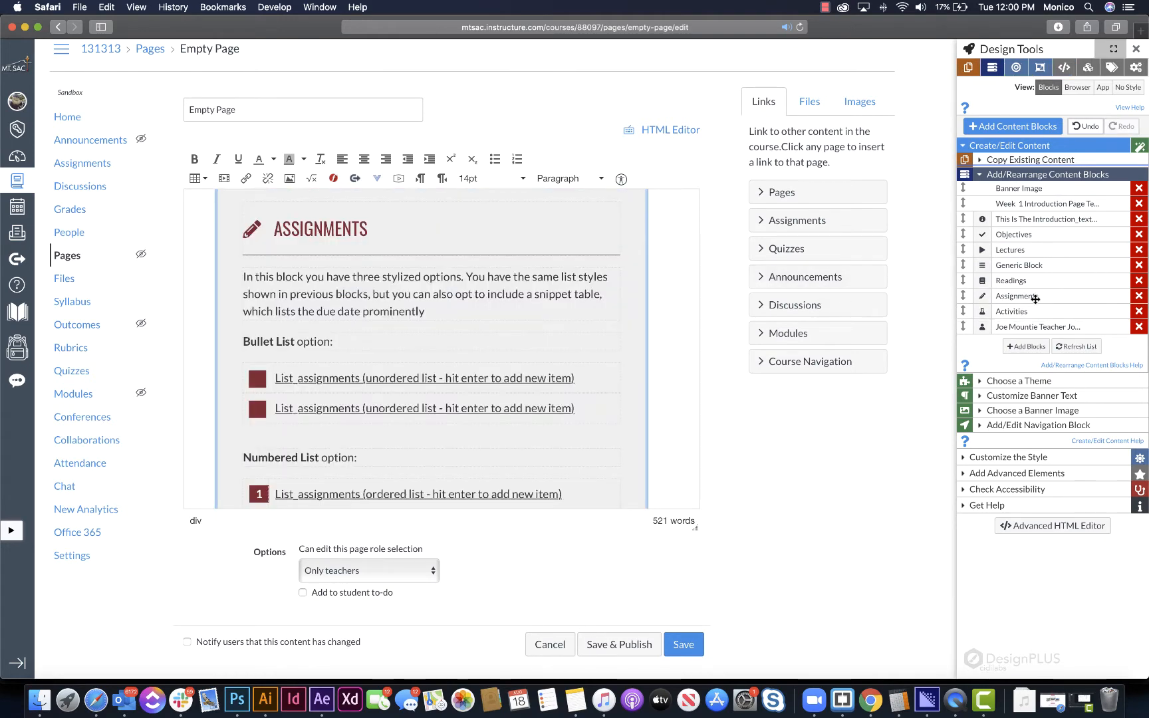
pyautogui.scroll(10, 665, 308)
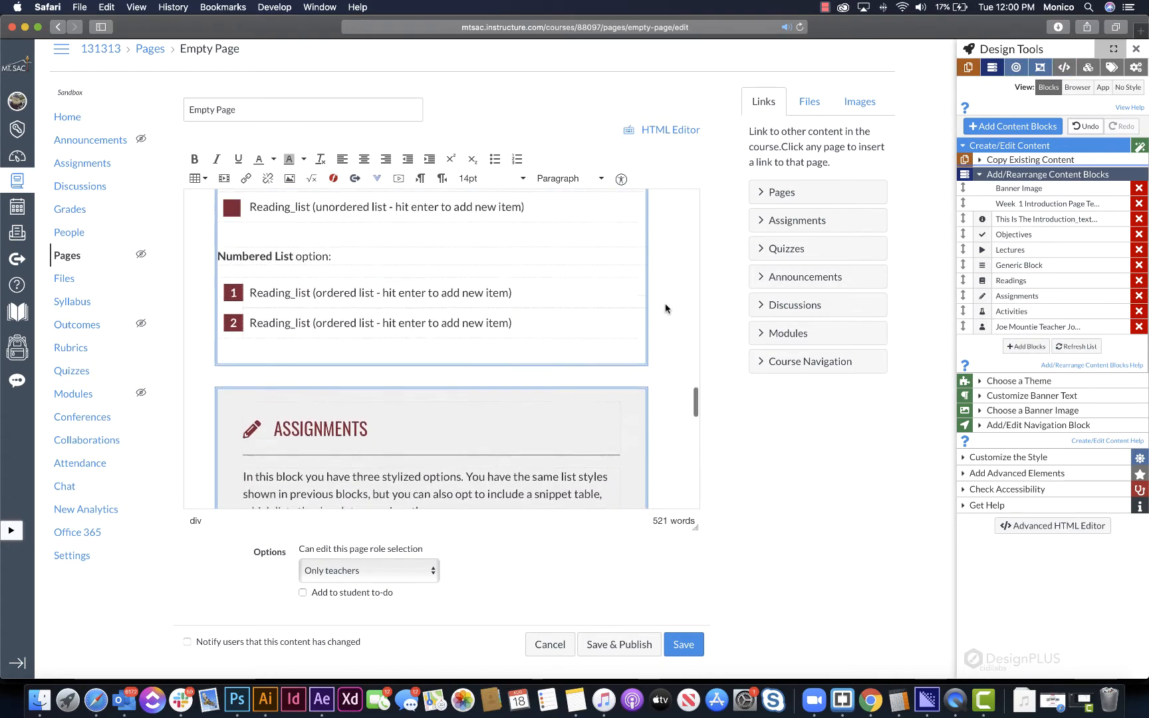
pyautogui.scroll(-8, 667, 307)
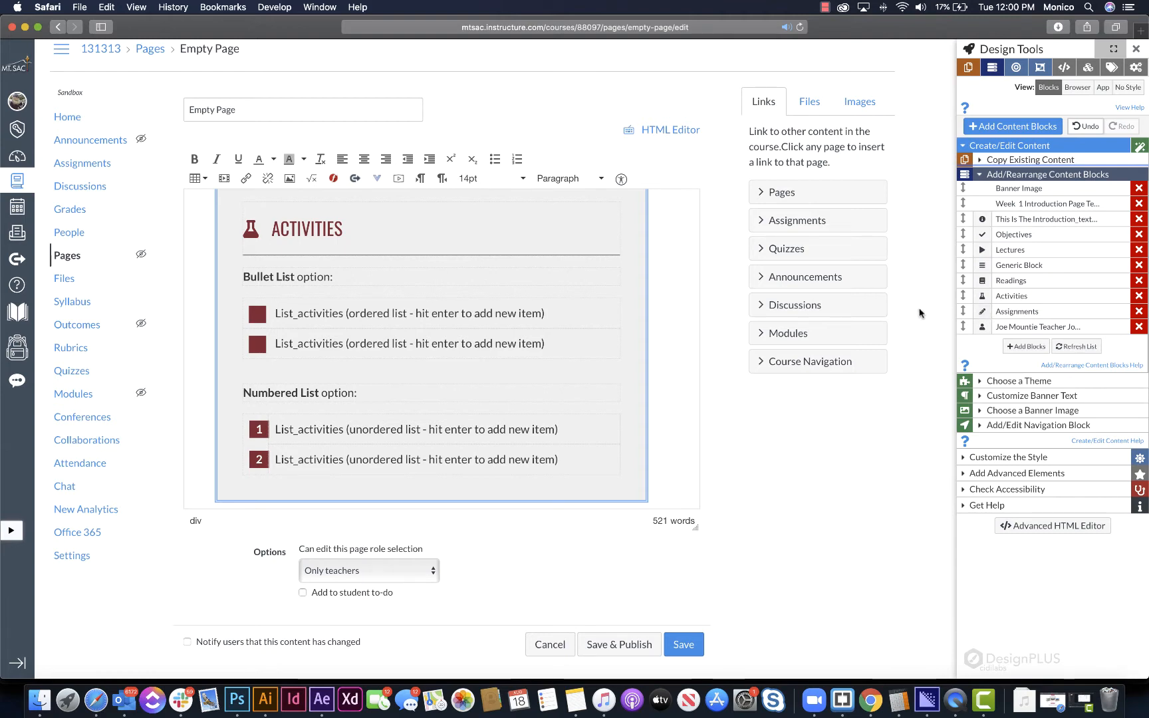
# - Change the Activities block's icon to the square Blogger logo from the Brands category
pyautogui.click(986, 312)
pyautogui.scroll(10, 402, 319)
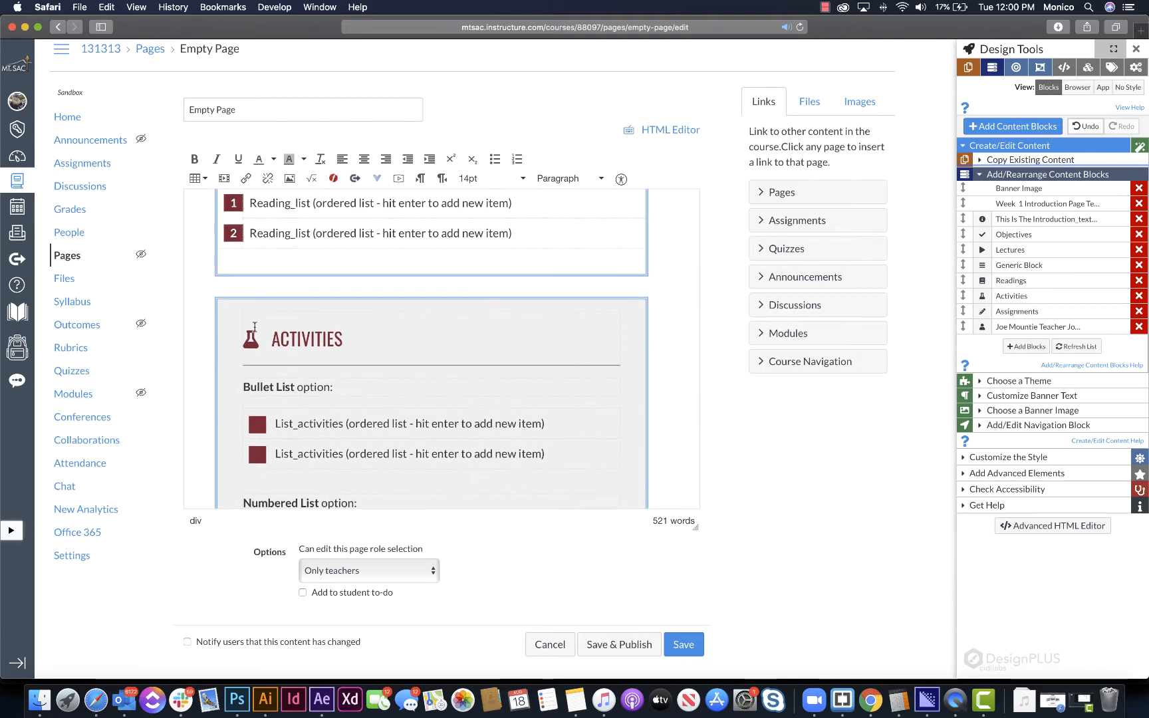
pyautogui.click(983, 295)
pyautogui.click(868, 114)
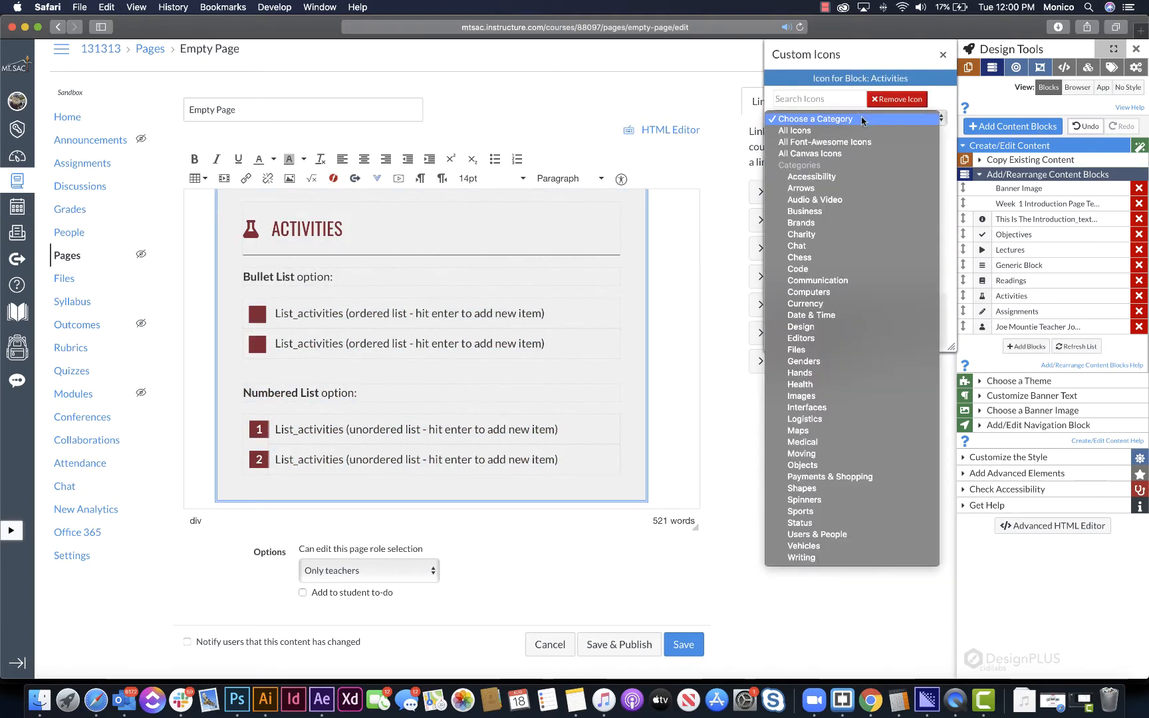
pyautogui.click(792, 224)
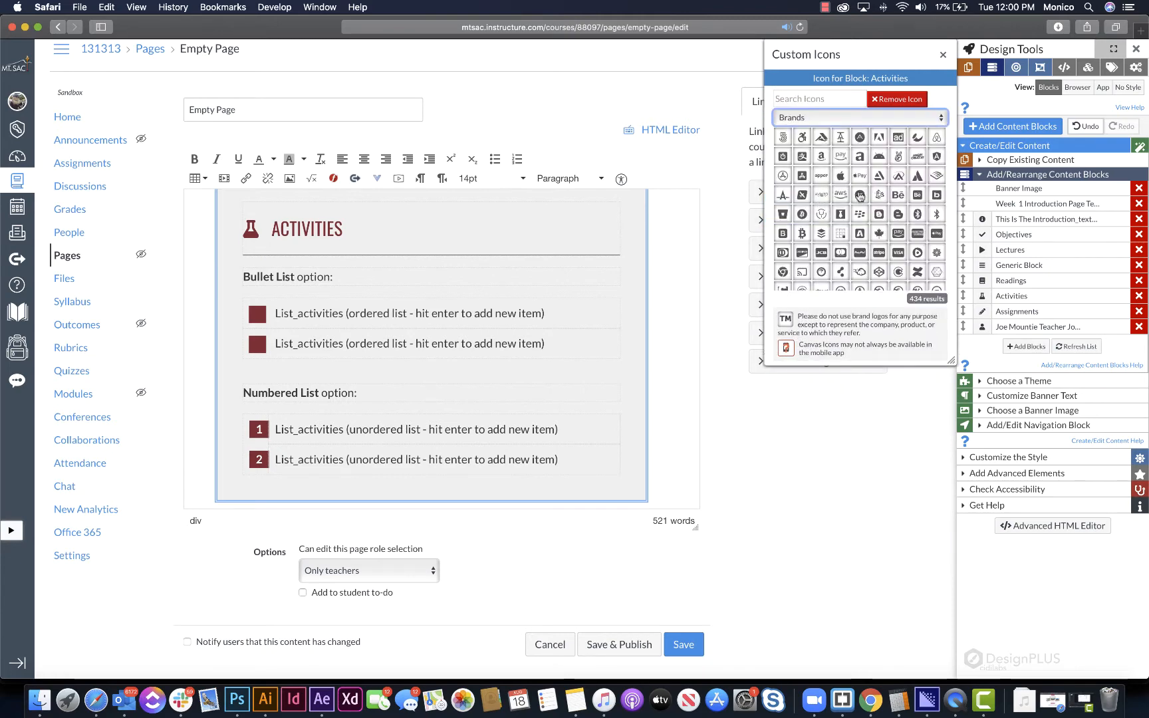
pyautogui.click(879, 213)
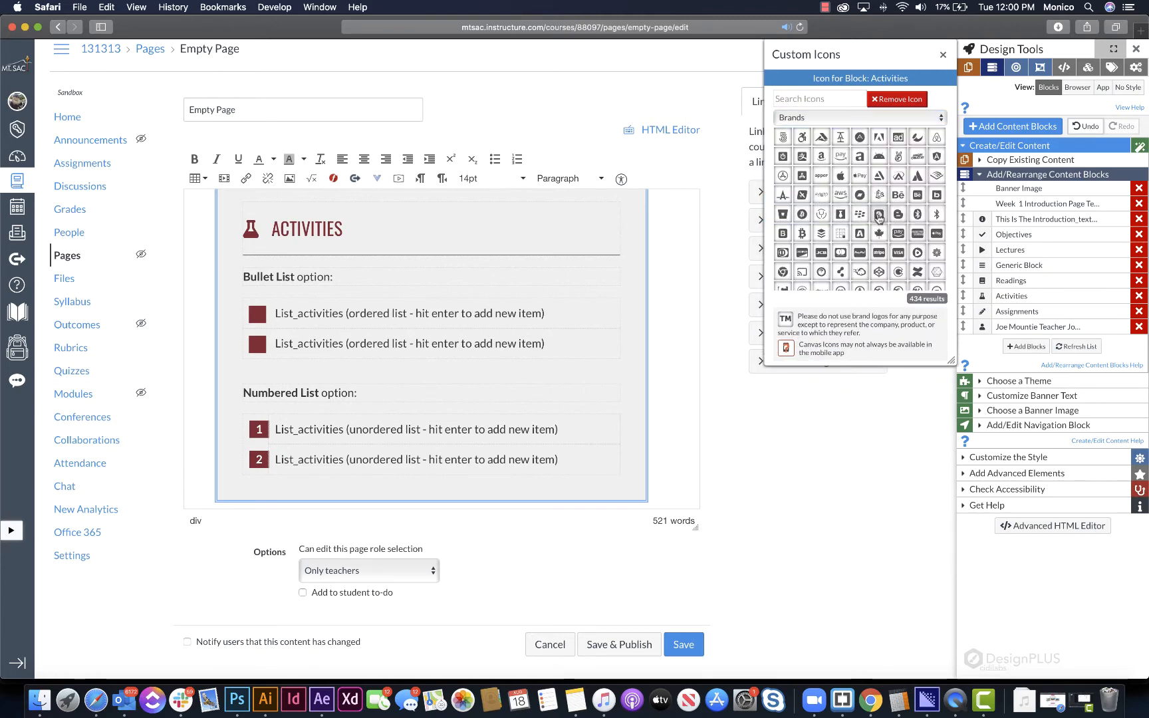
# - Look through the page's blocks from the banner down to Readings, collapsing and reopening the list of content blocks
pyautogui.scroll(9, 387, 270)
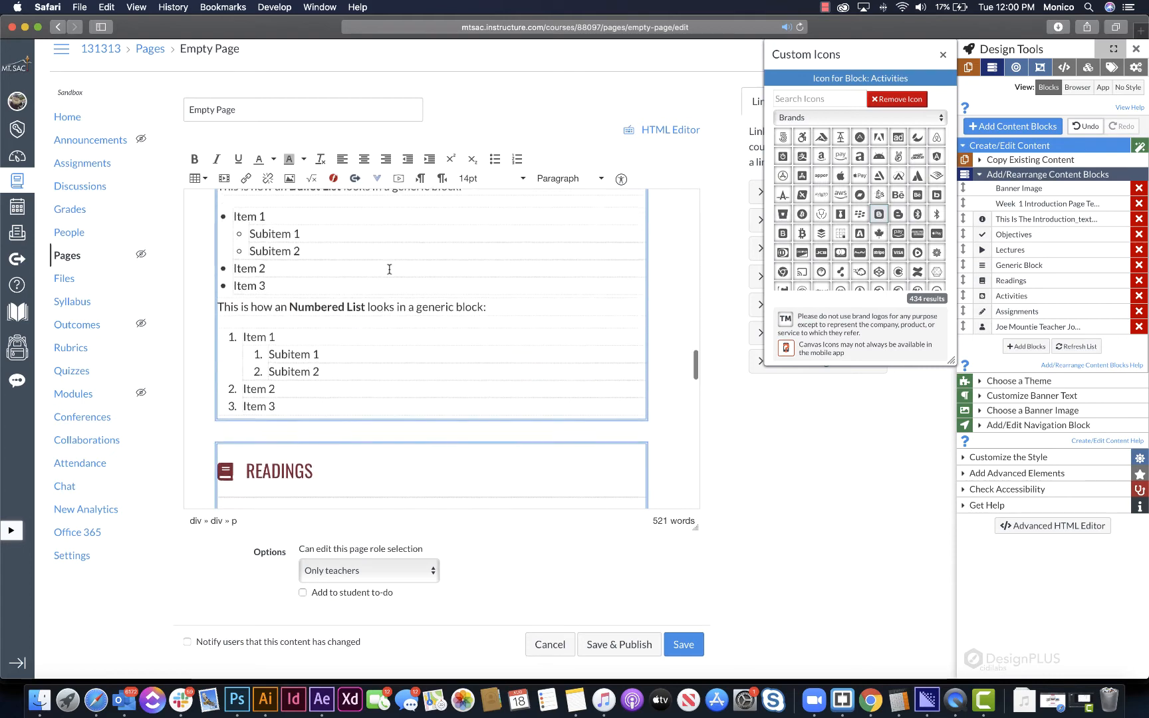
pyautogui.click(1012, 178)
pyautogui.scroll(-5, 469, 336)
pyautogui.scroll(-15, 469, 335)
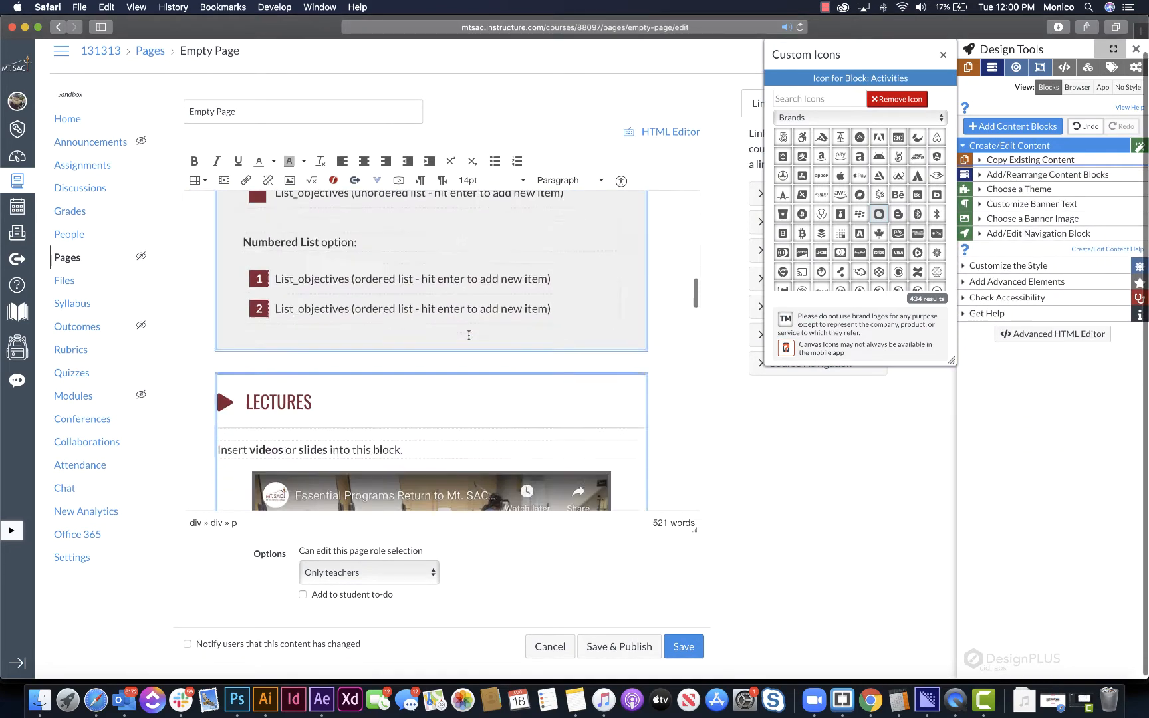
pyautogui.scroll(3, 469, 335)
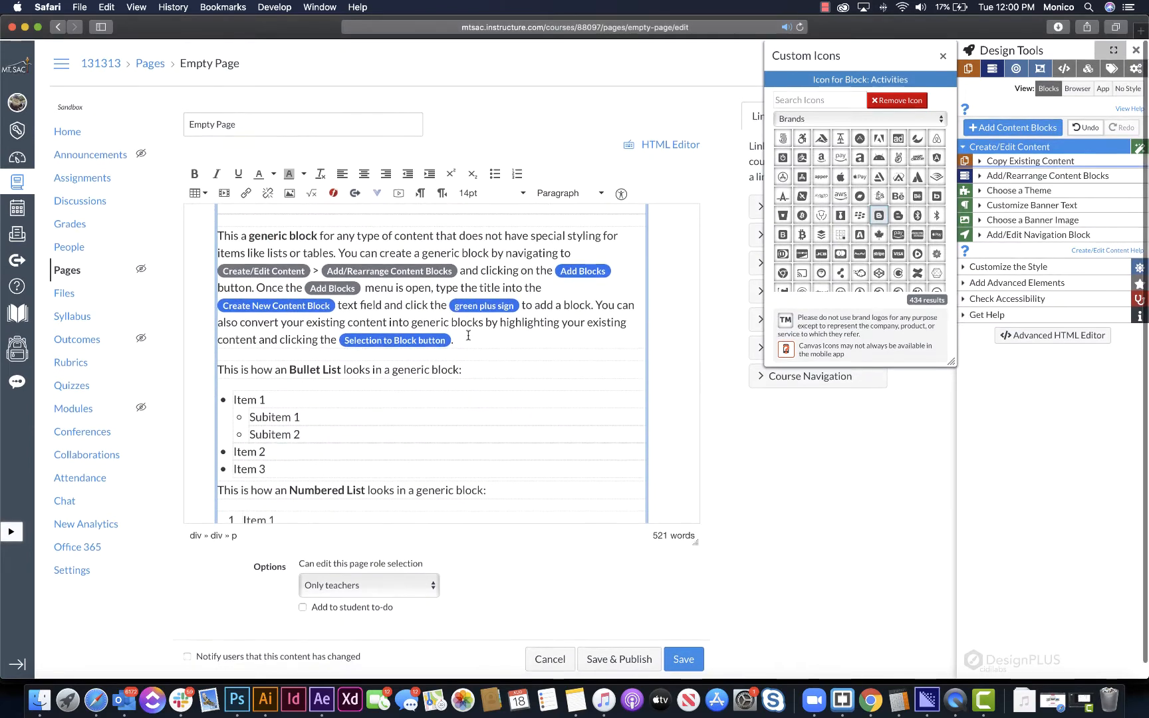
pyautogui.scroll(-3, 419, 354)
pyautogui.scroll(-5, 418, 354)
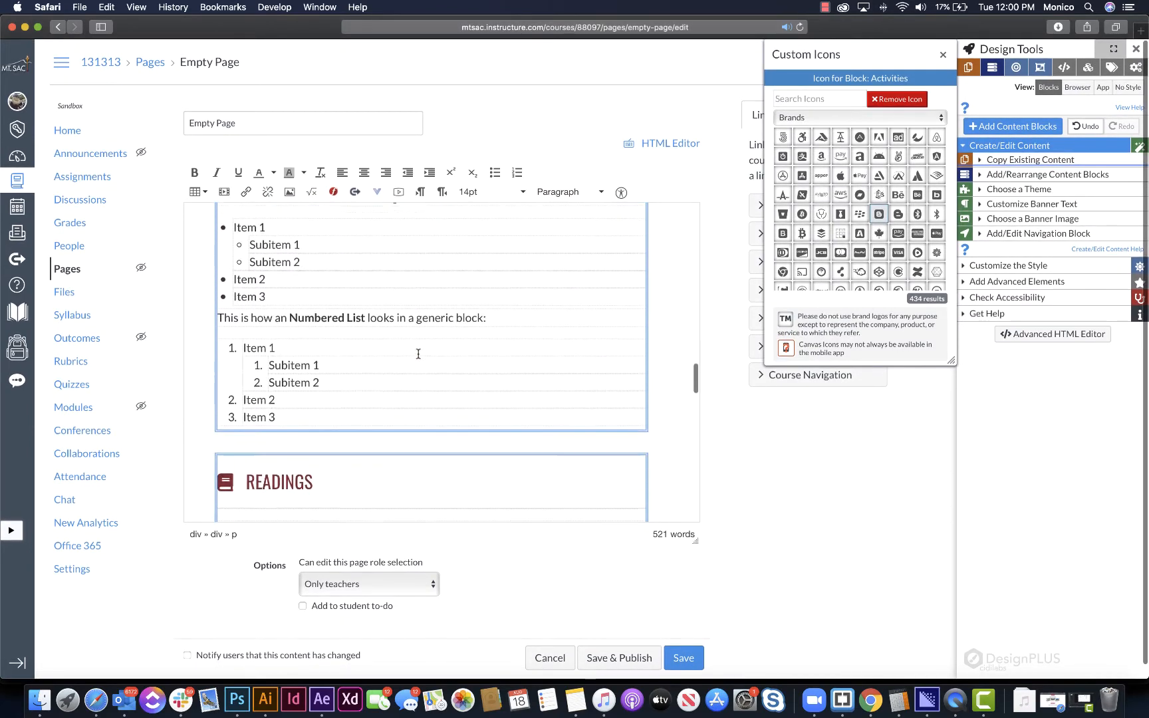
pyautogui.click(1024, 177)
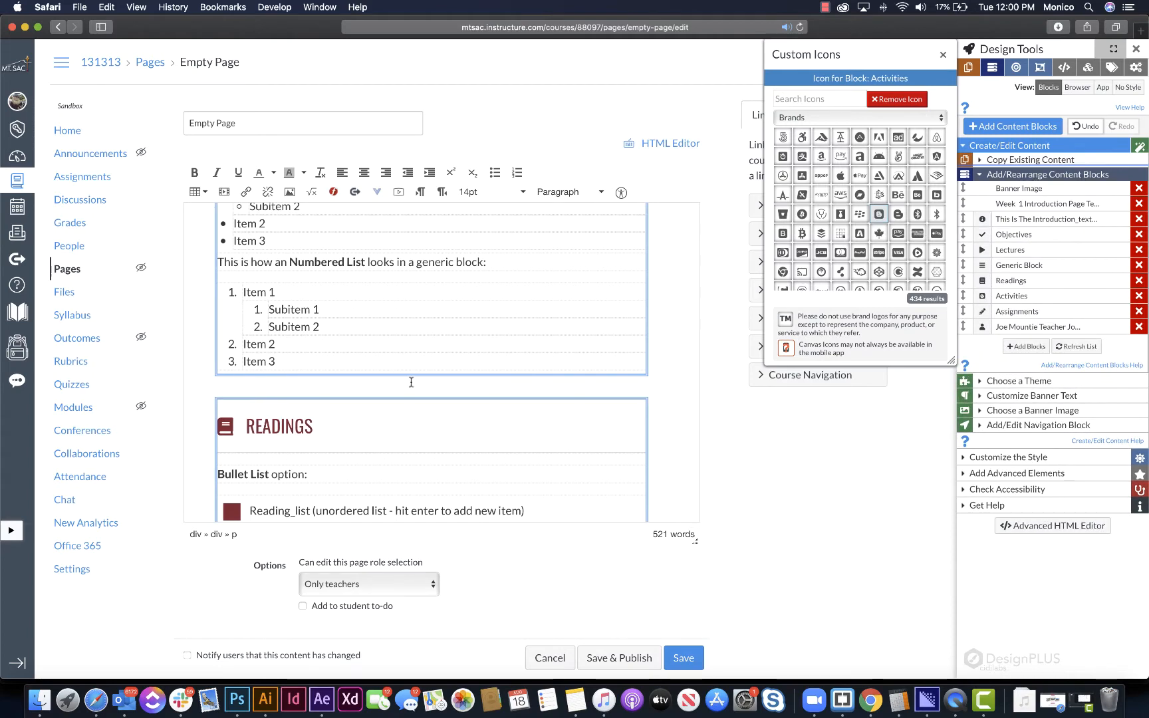
pyautogui.scroll(-4, 301, 389)
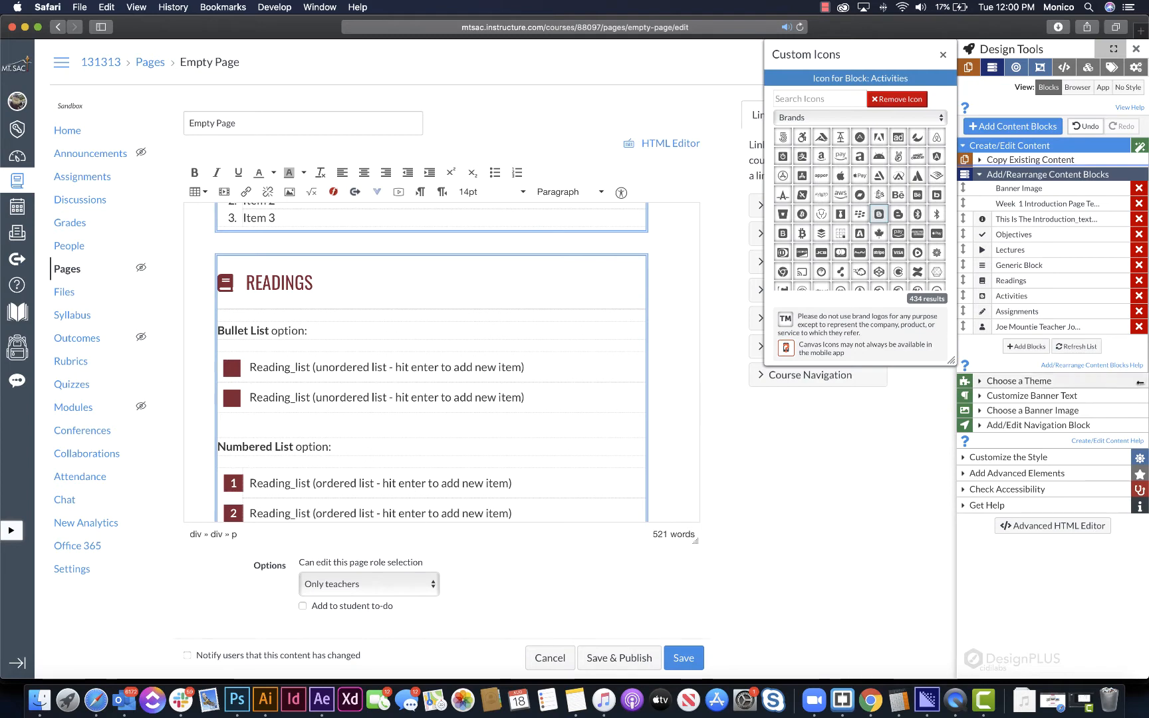
# - Add a new content block titled "Generic Block 2" to the page
pyautogui.click(1026, 347)
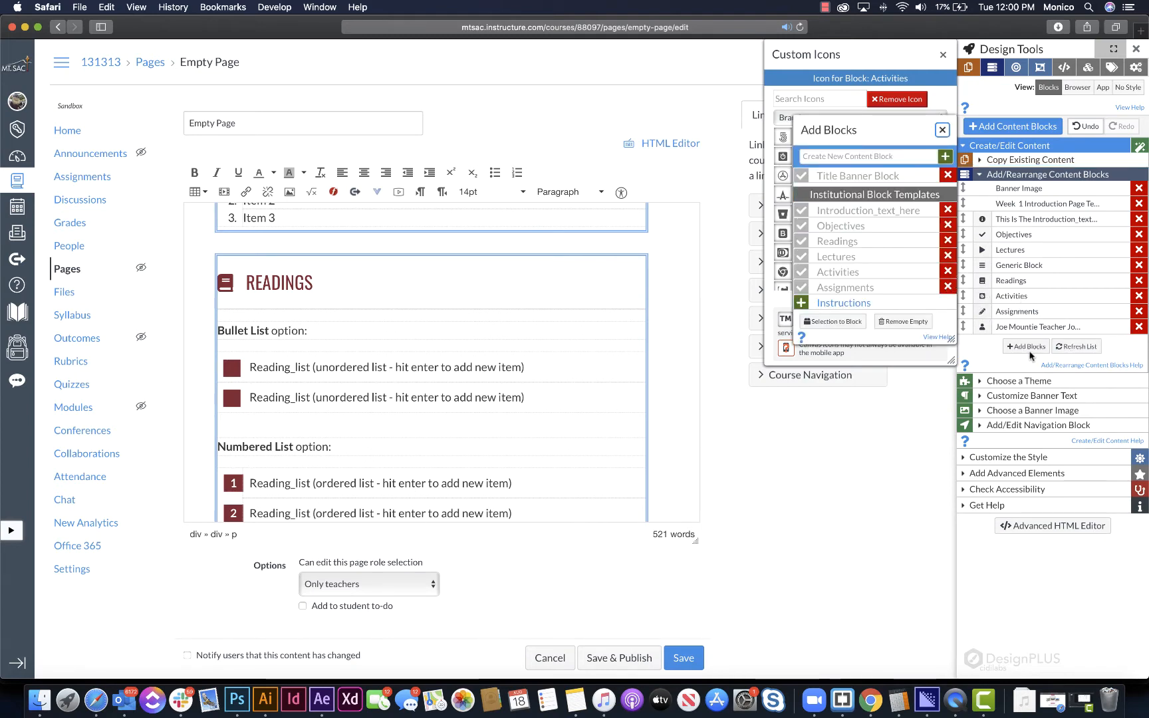
pyautogui.click(888, 159)
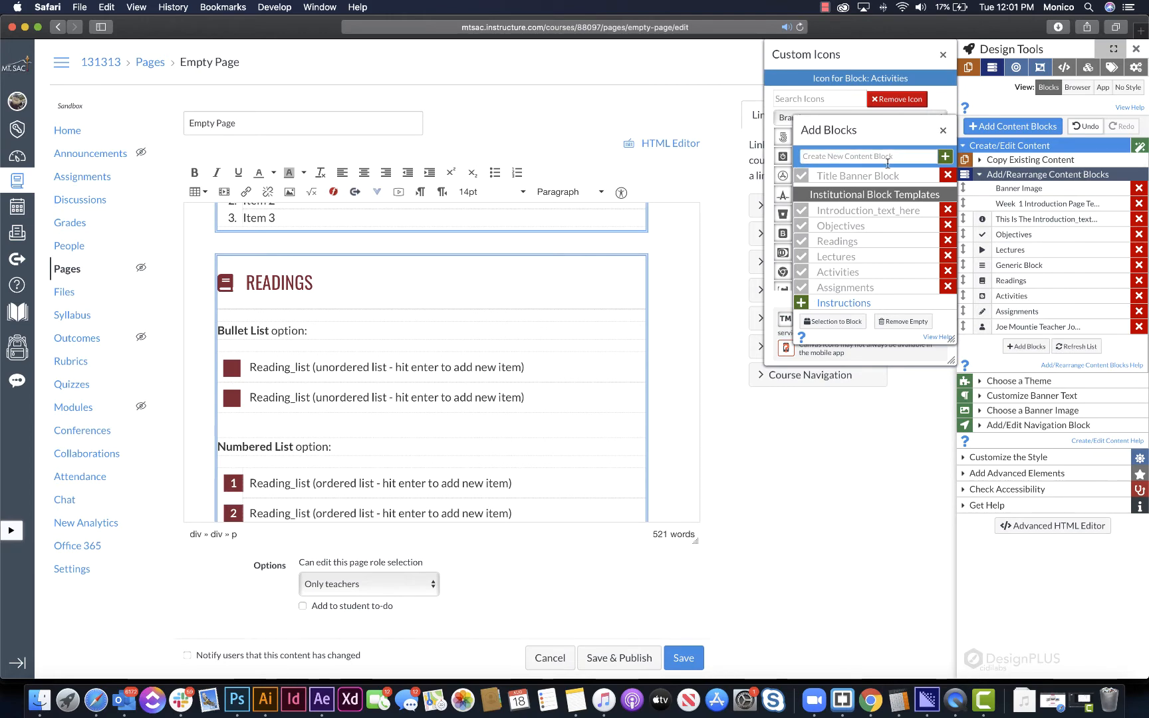
pyautogui.click(888, 161)
pyautogui.write('Generic Block 2')
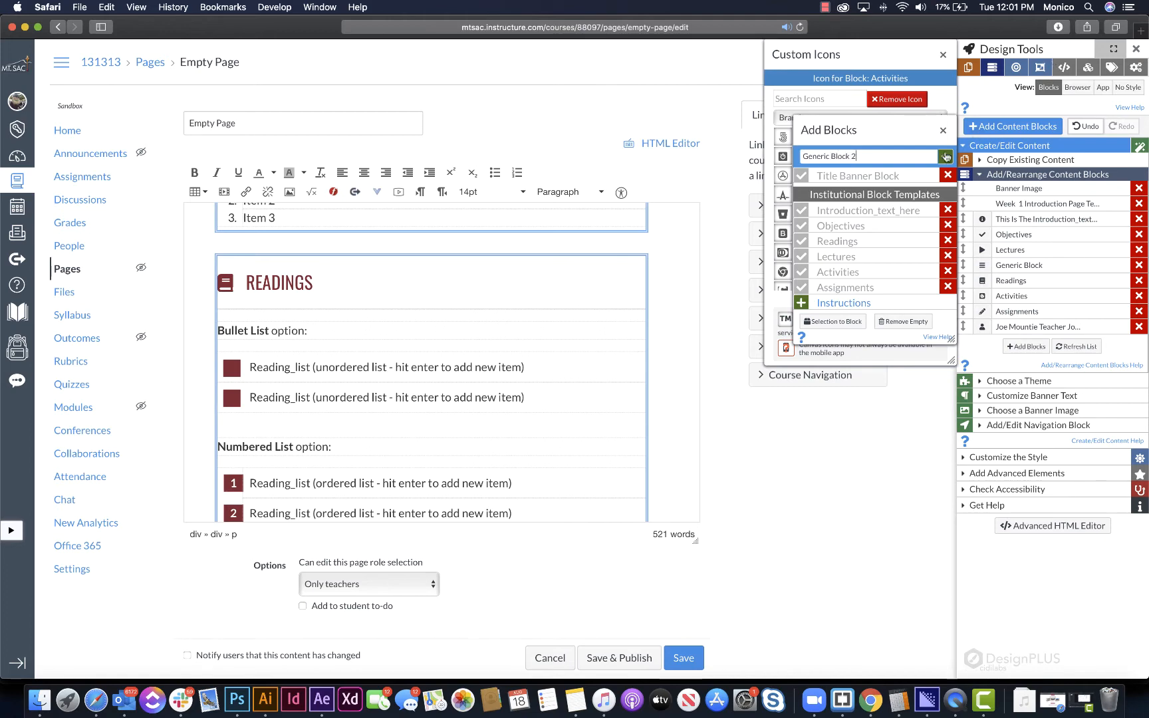
pyautogui.click(946, 157)
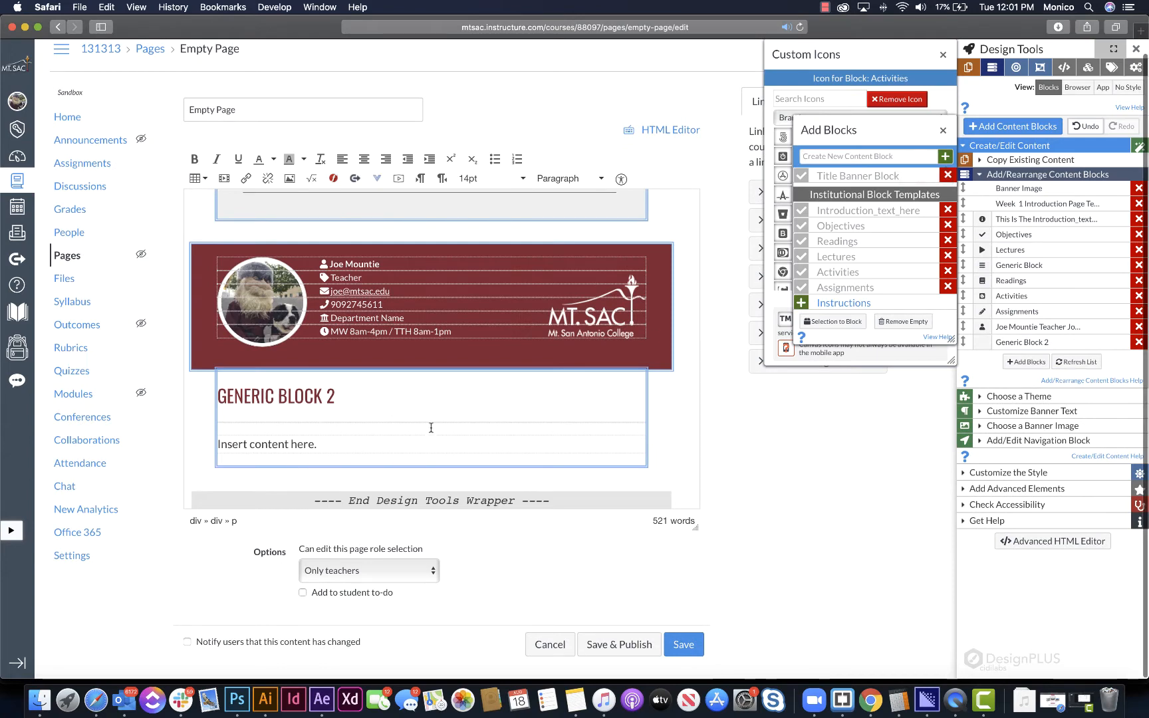
# - Move Generic Block 2 above the teacher contact block and check its new position on the page
pyautogui.scroll(2, 460, 345)
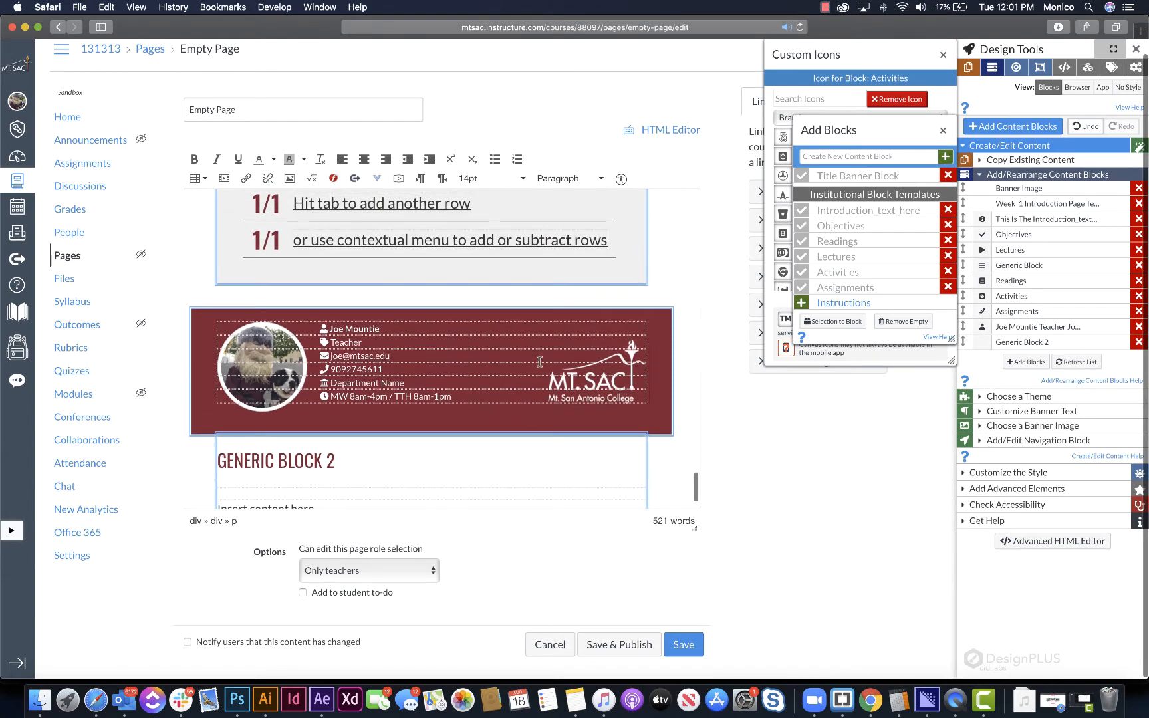
pyautogui.moveTo(585, 398); pyautogui.dragTo(225, 342)
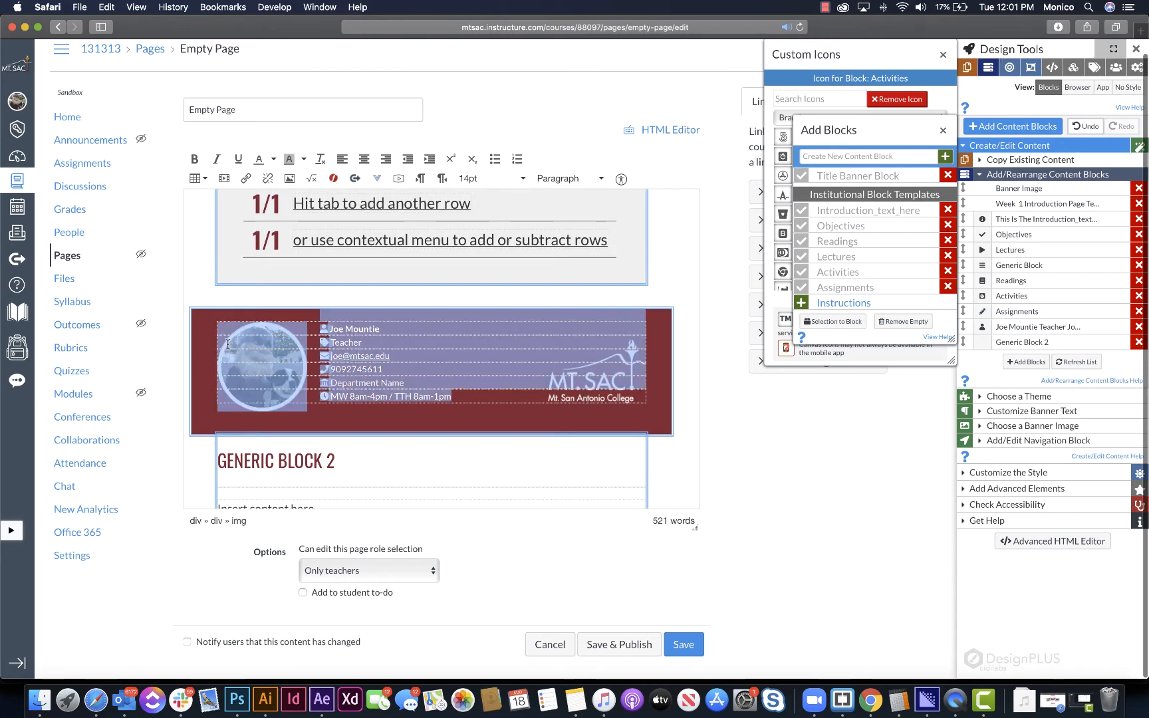
pyautogui.click(387, 341)
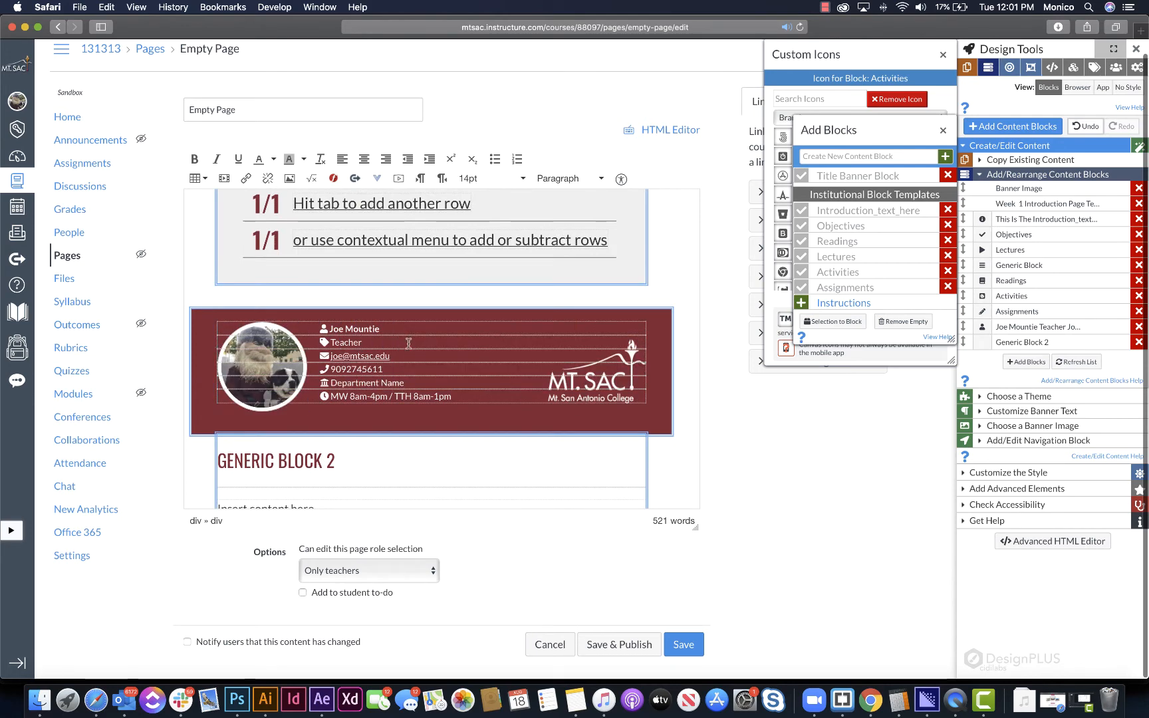
pyautogui.moveTo(1049, 341); pyautogui.dragTo(1051, 324)
pyautogui.scroll(3, 448, 367)
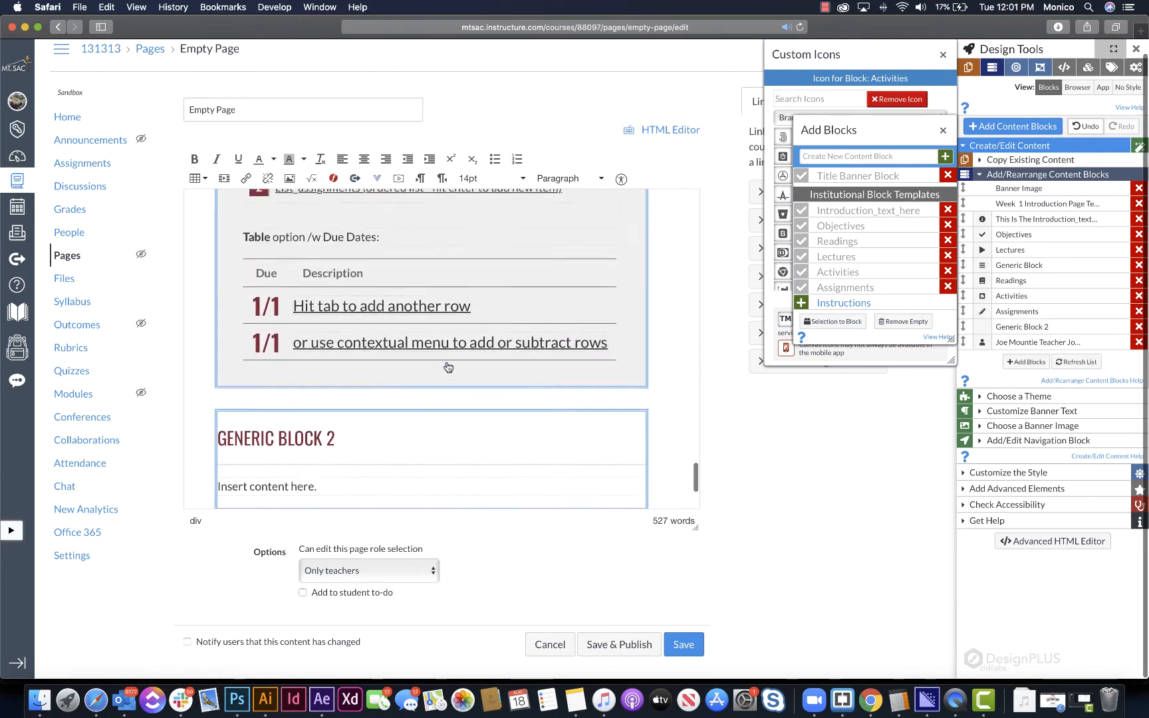
pyautogui.scroll(-3, 448, 368)
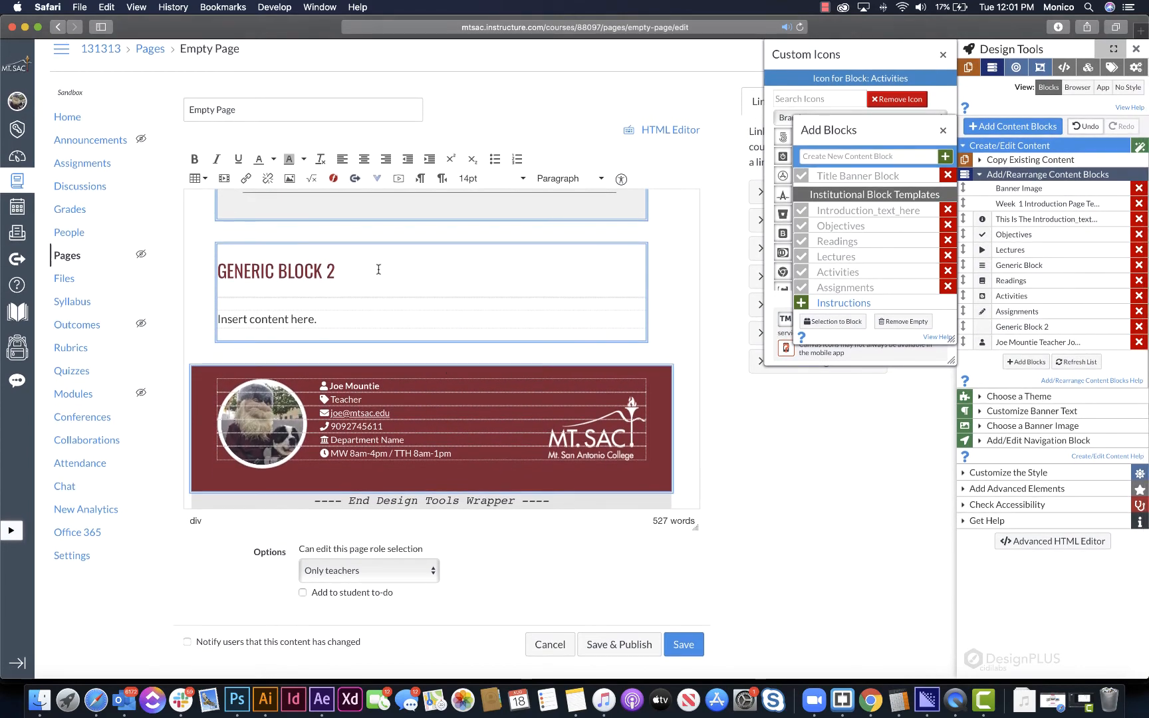
# - Delete the original Generic Block between Lectures and Readings and undo the deletion
pyautogui.scroll(10, 380, 269)
pyautogui.scroll(10, 380, 269)
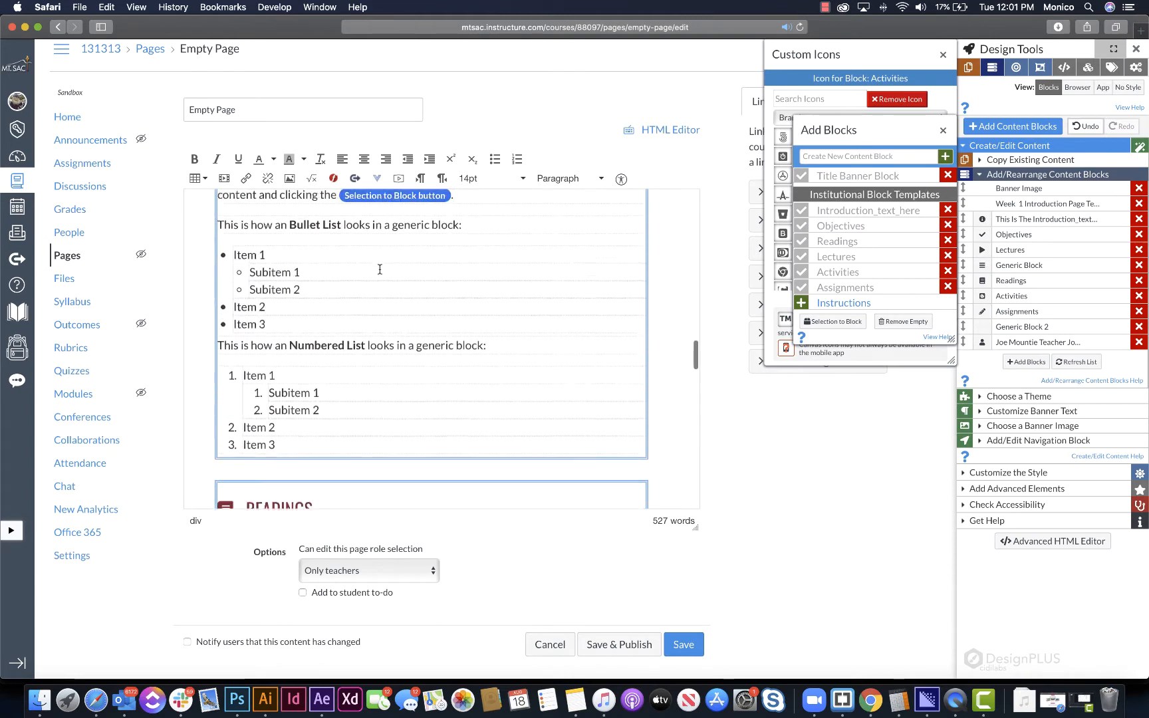
pyautogui.scroll(-5, 388, 270)
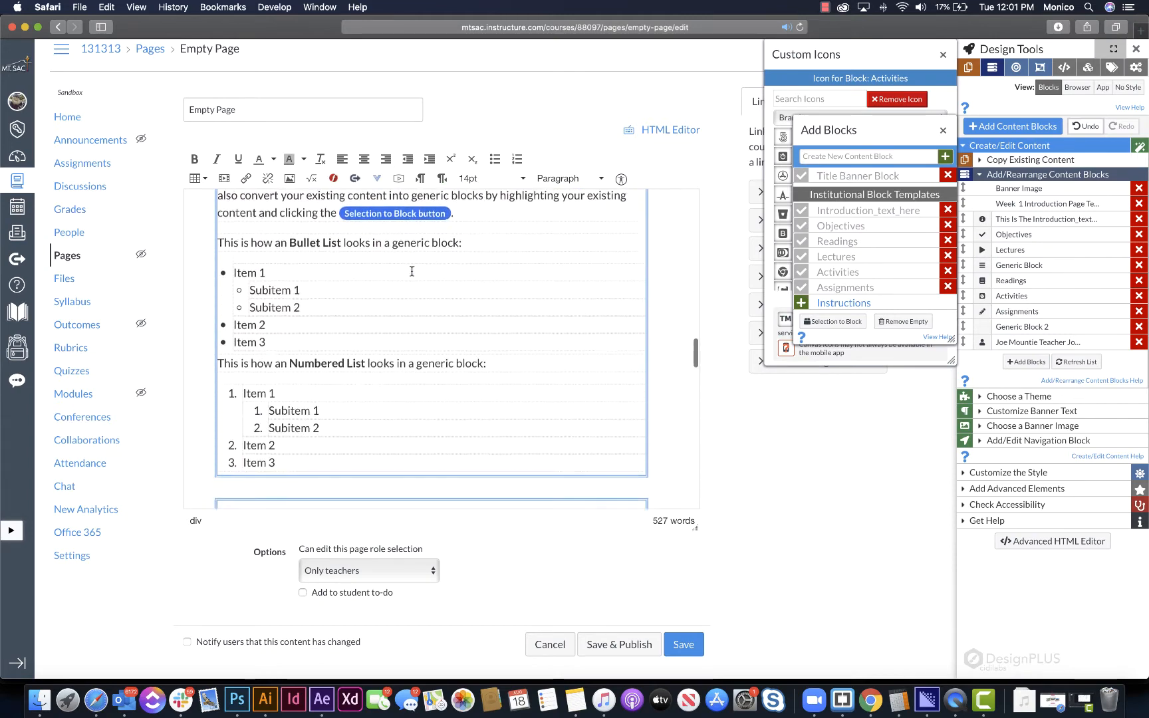
pyautogui.scroll(3, 387, 270)
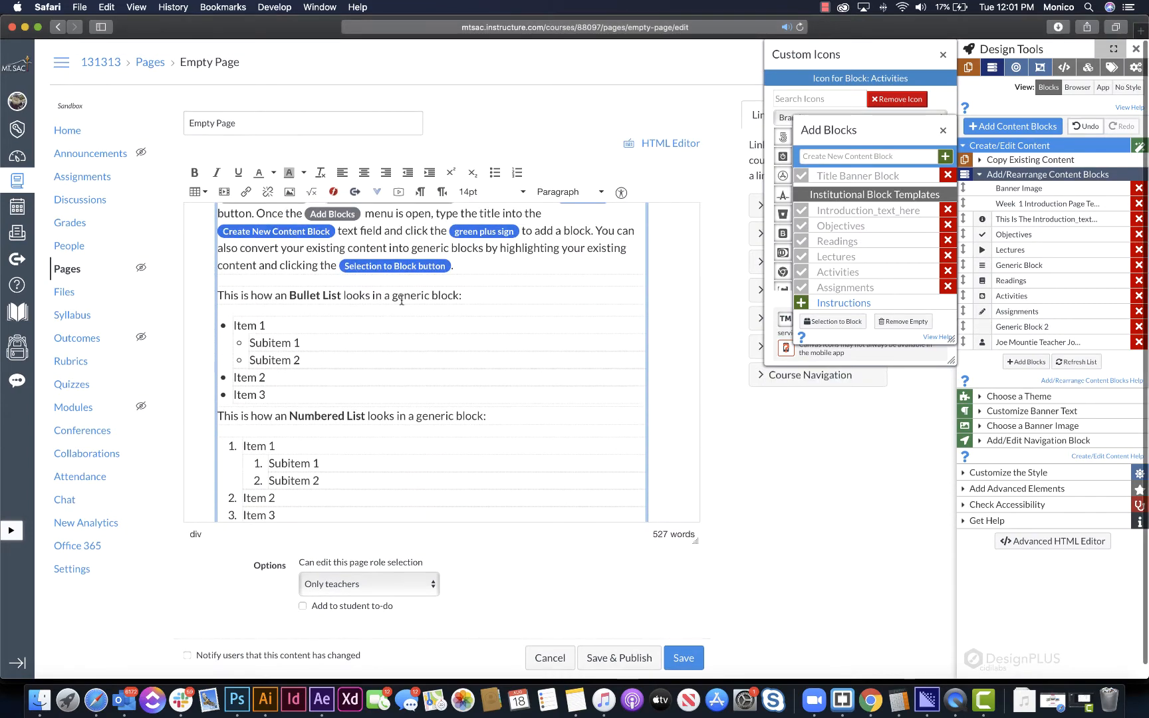
pyautogui.scroll(2, 399, 300)
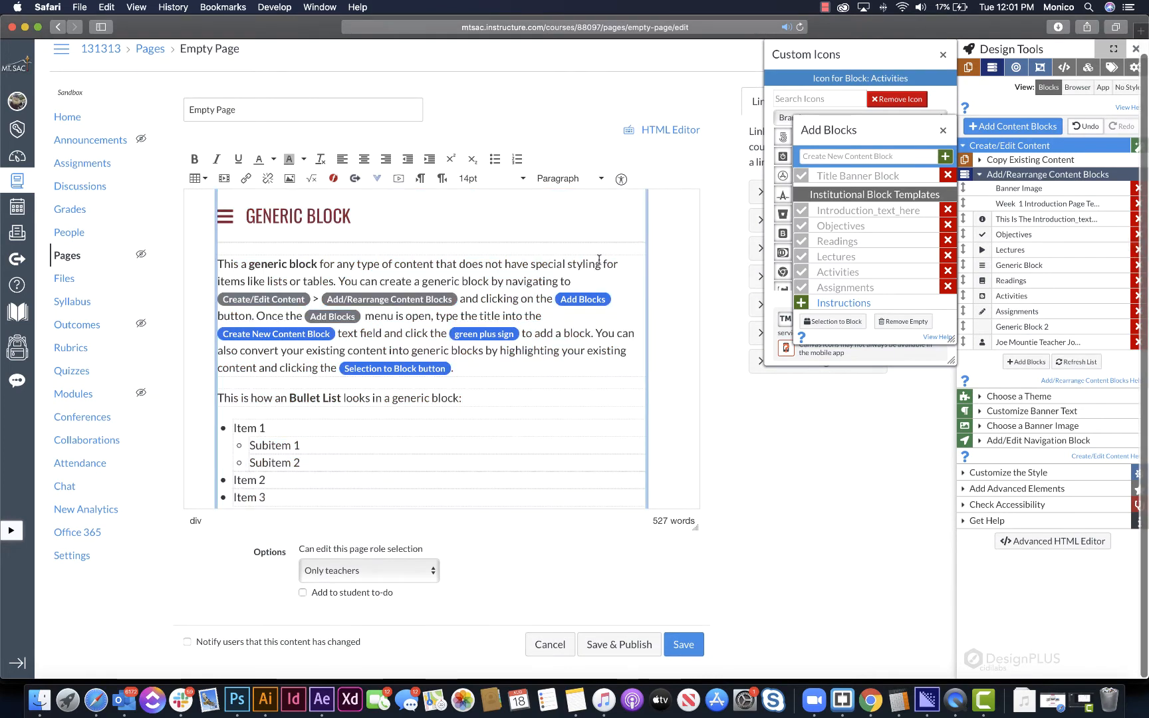
pyautogui.click(1136, 267)
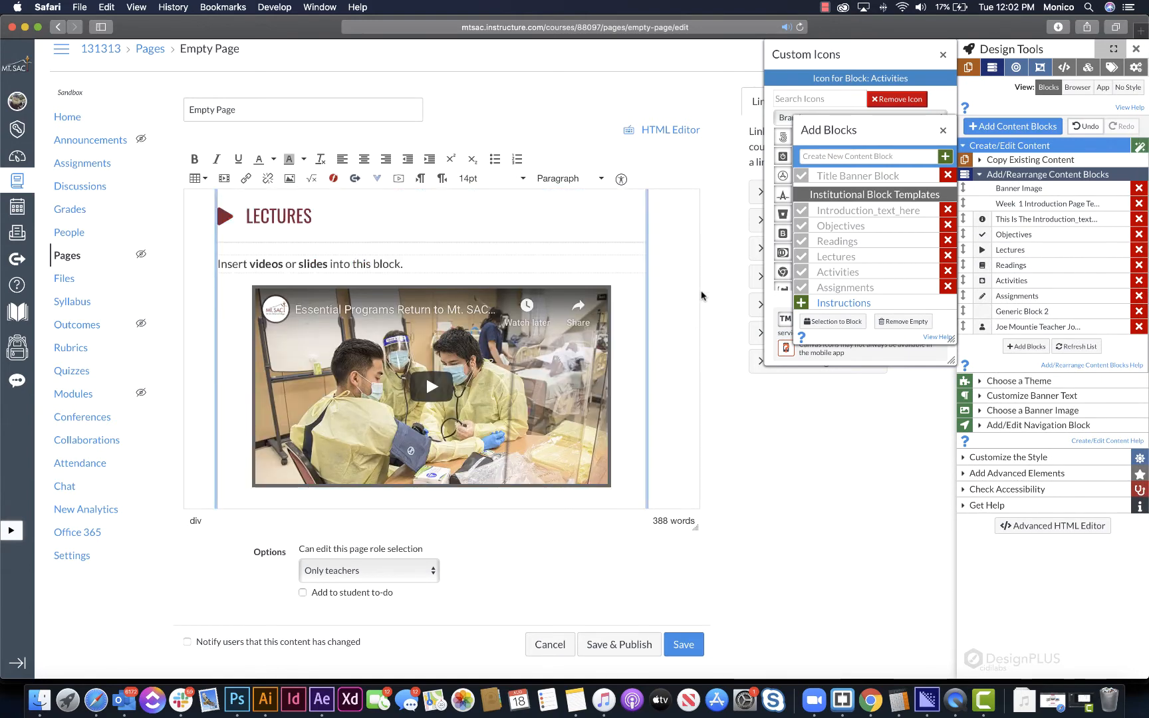
pyautogui.scroll(-5, 473, 297)
pyautogui.scroll(-2, 475, 294)
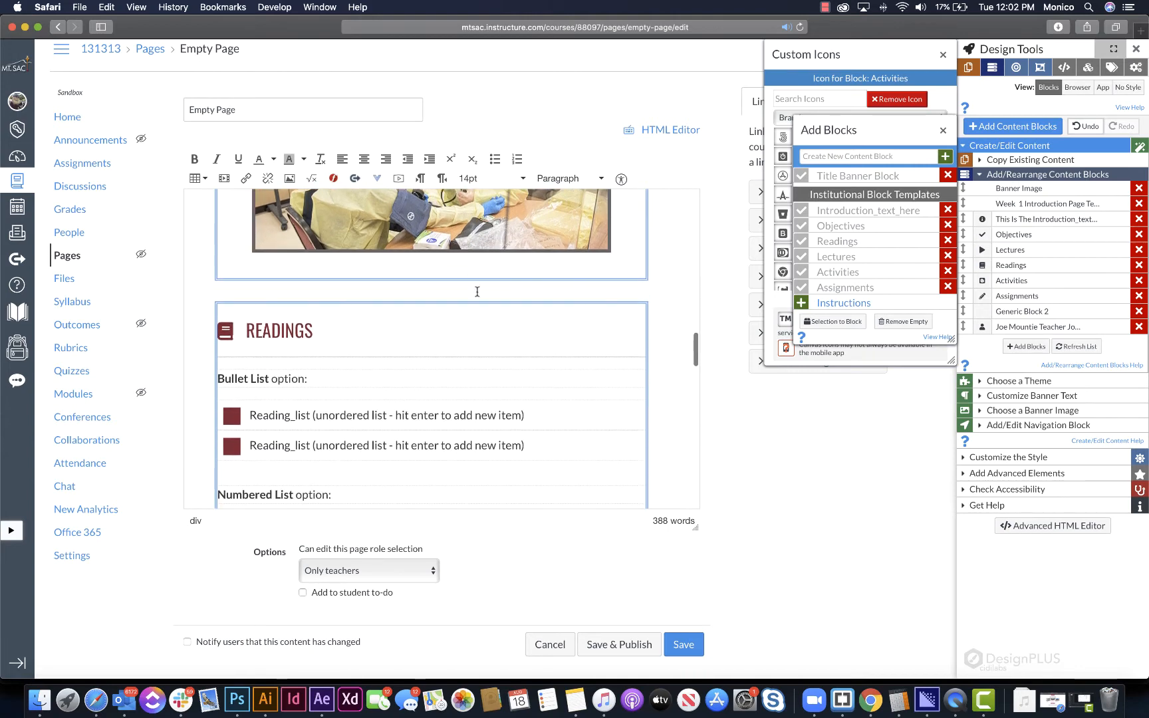
pyautogui.press('super+z')
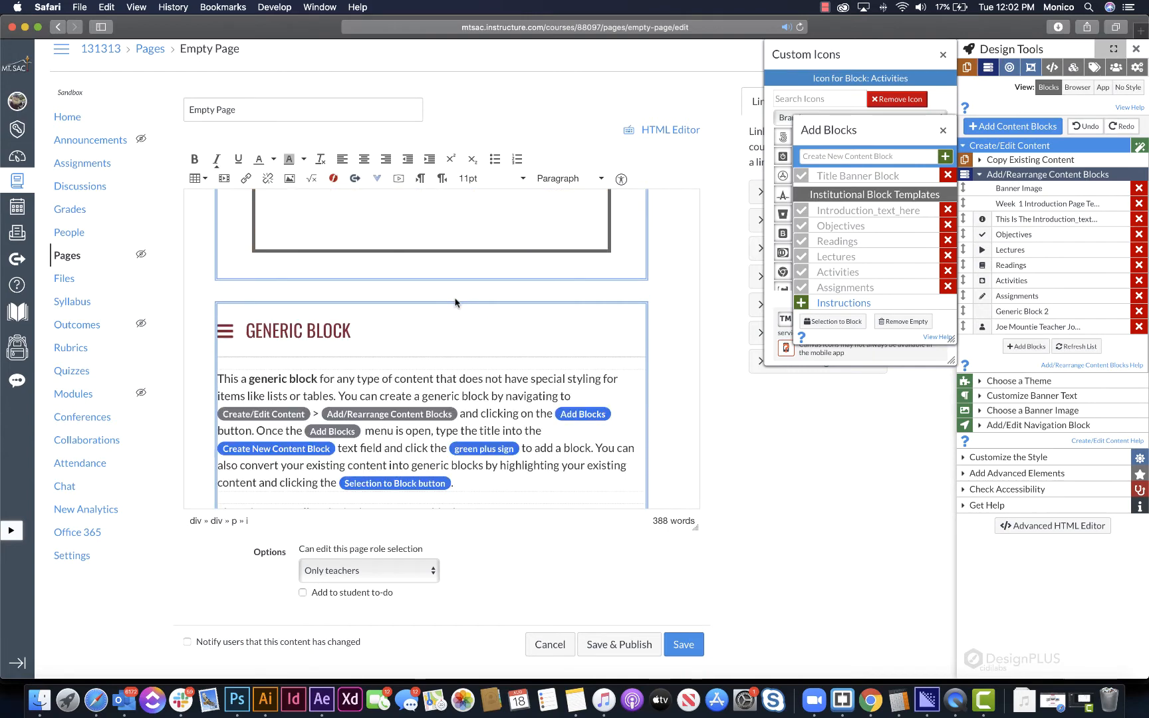
pyautogui.scroll(-2, 485, 414)
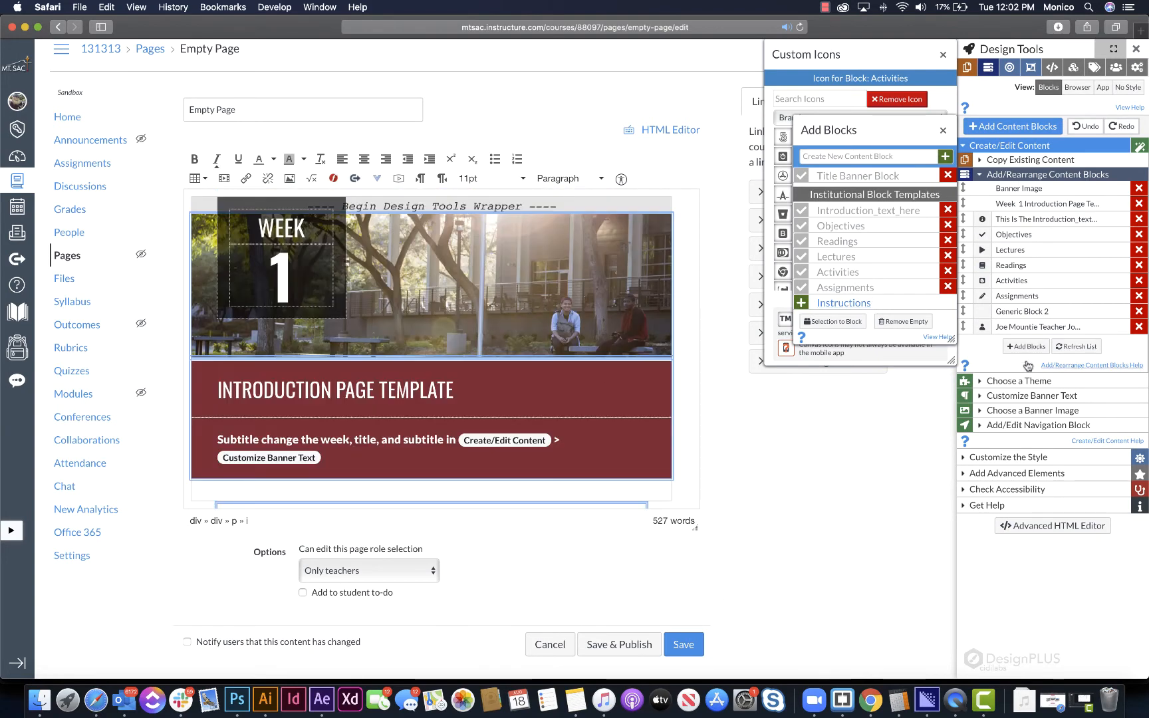
# - Open the banner image choices, close the Add Blocks and Custom Icons windows, and browse the images down to Course Images
pyautogui.click(1041, 417)
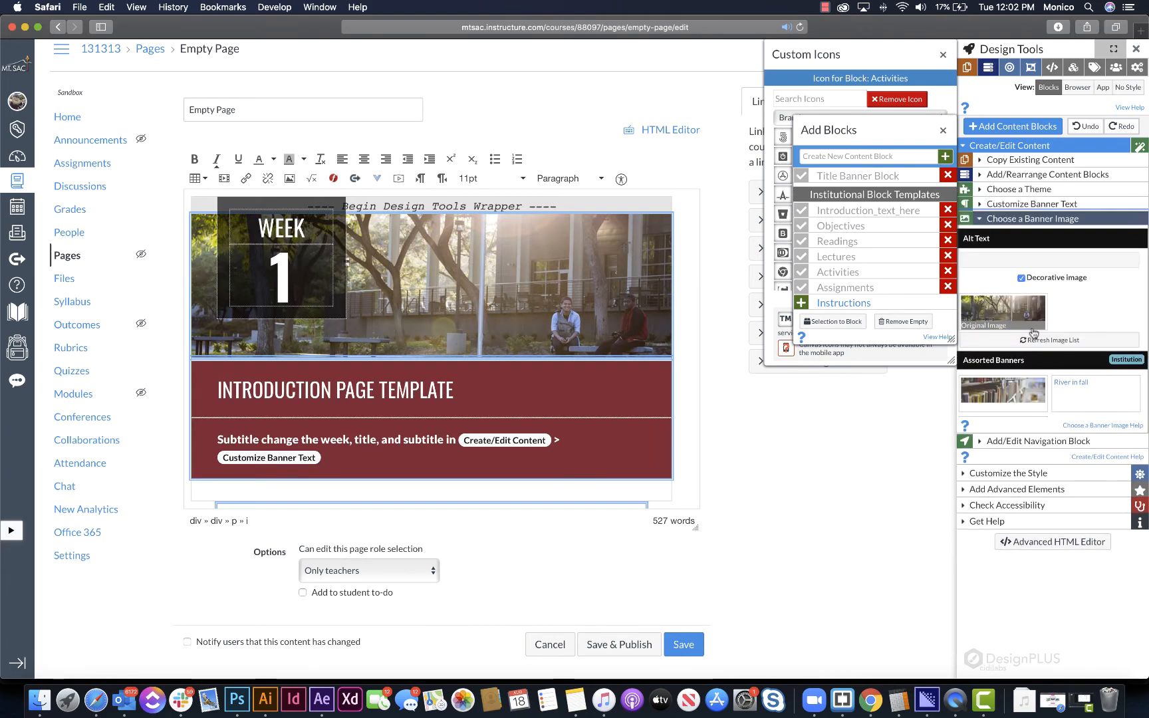
pyautogui.click(943, 130)
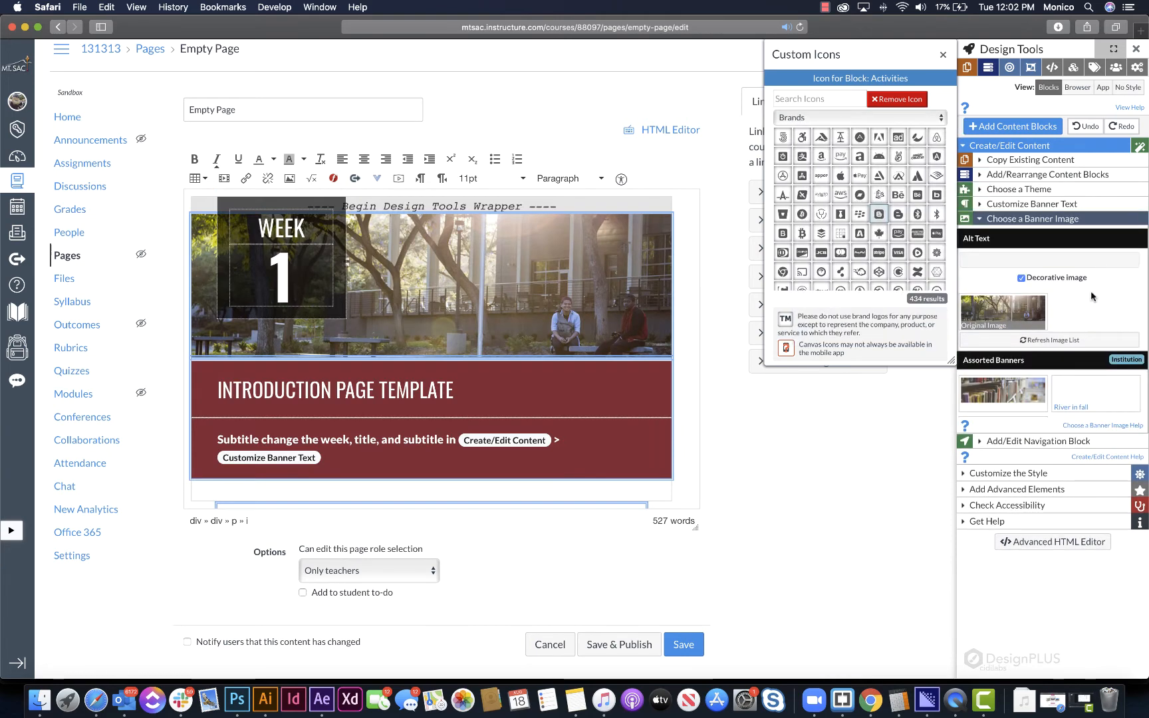
pyautogui.click(943, 55)
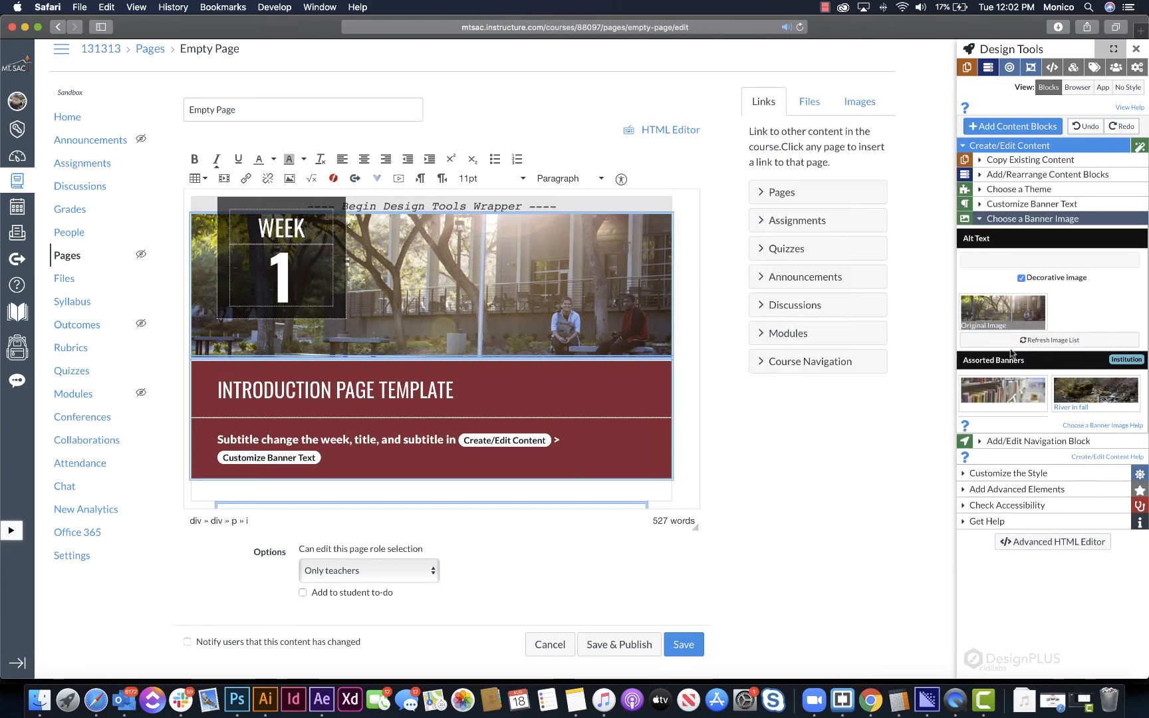
pyautogui.scroll(-8, 1004, 399)
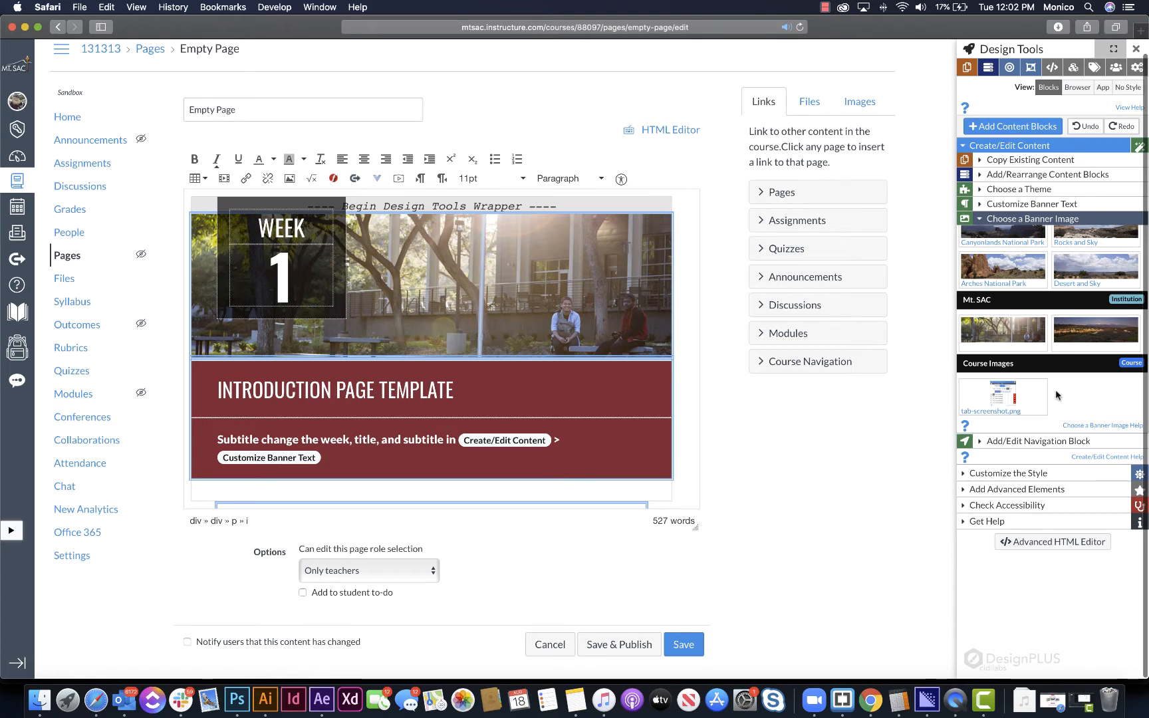
# - Try several of the institution's banner images, including River in fall, and apply Arches National Park as the page banner
pyautogui.click(500, 303)
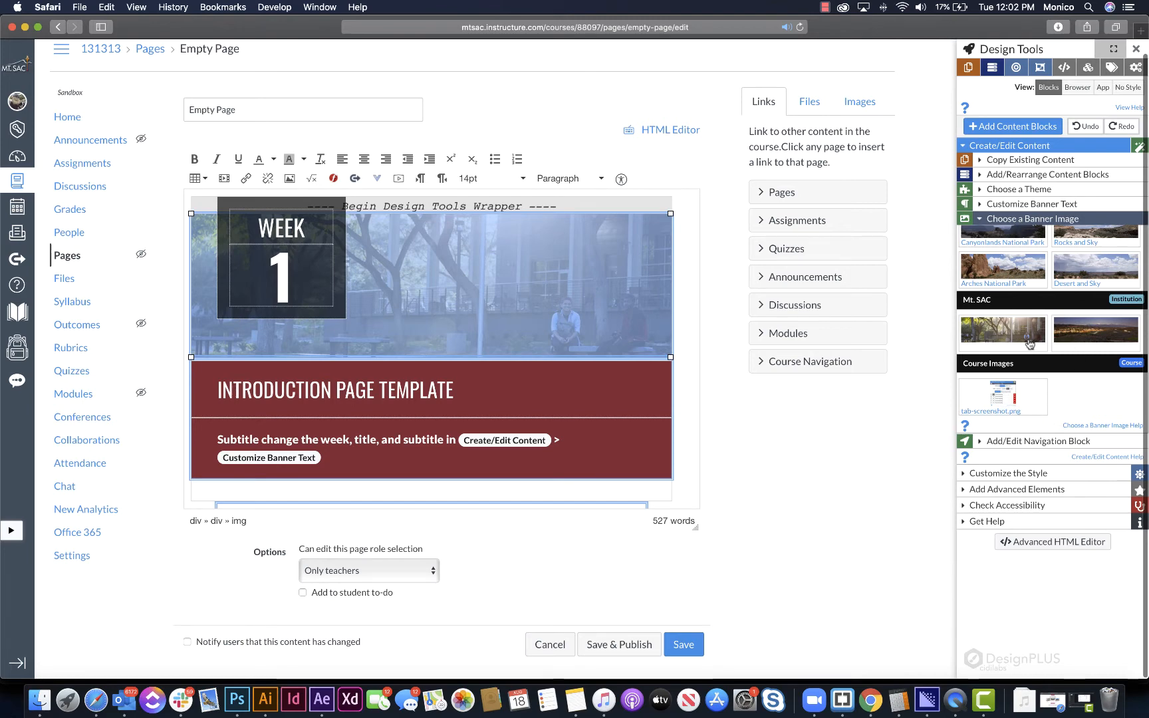
pyautogui.click(1106, 339)
pyautogui.scroll(10, 1014, 340)
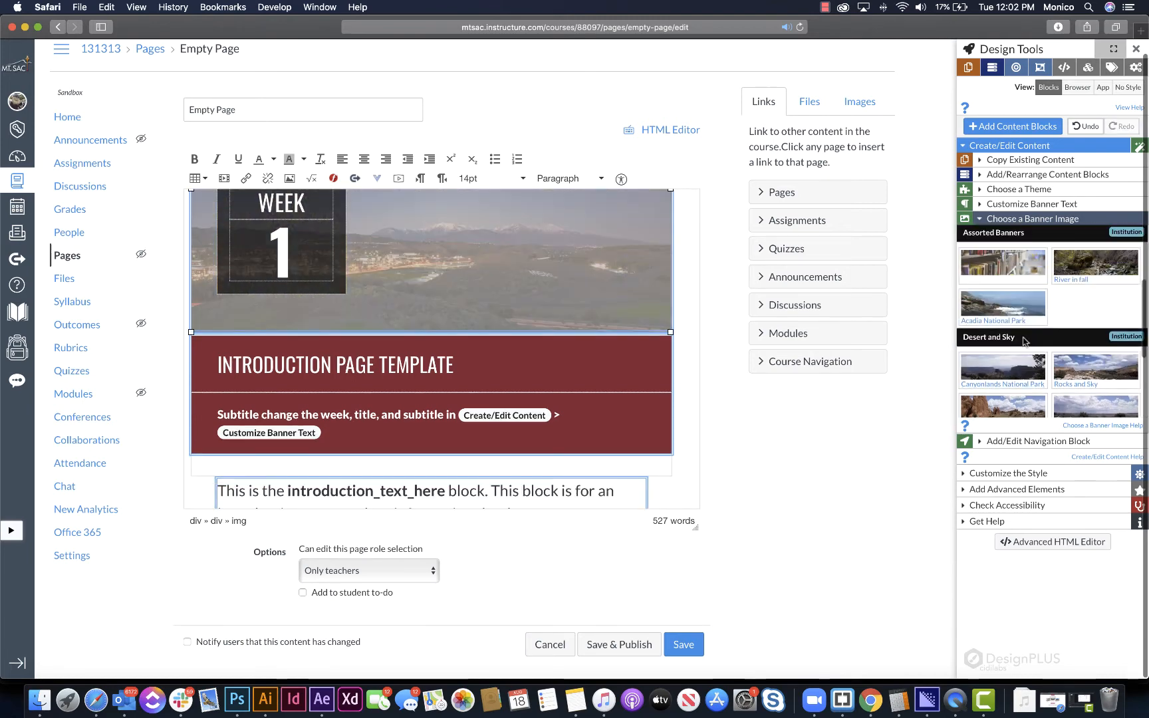
pyautogui.click(1007, 338)
pyautogui.click(1111, 312)
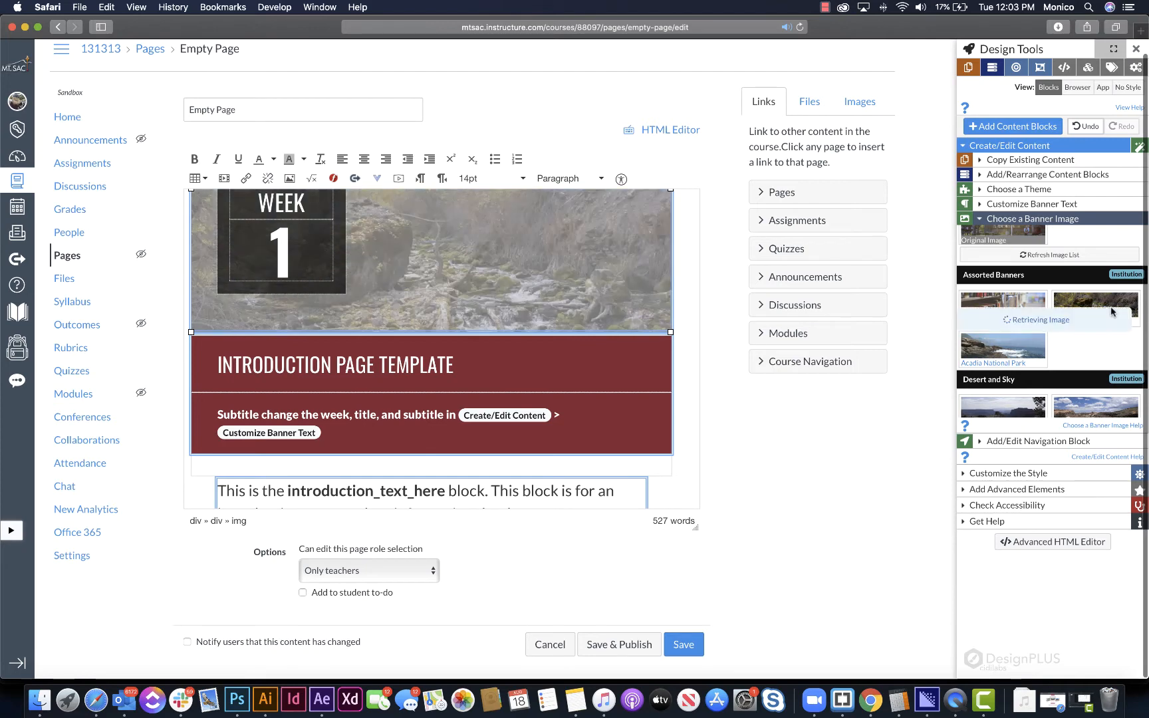
pyautogui.scroll(-4, 1076, 346)
pyautogui.click(1082, 320)
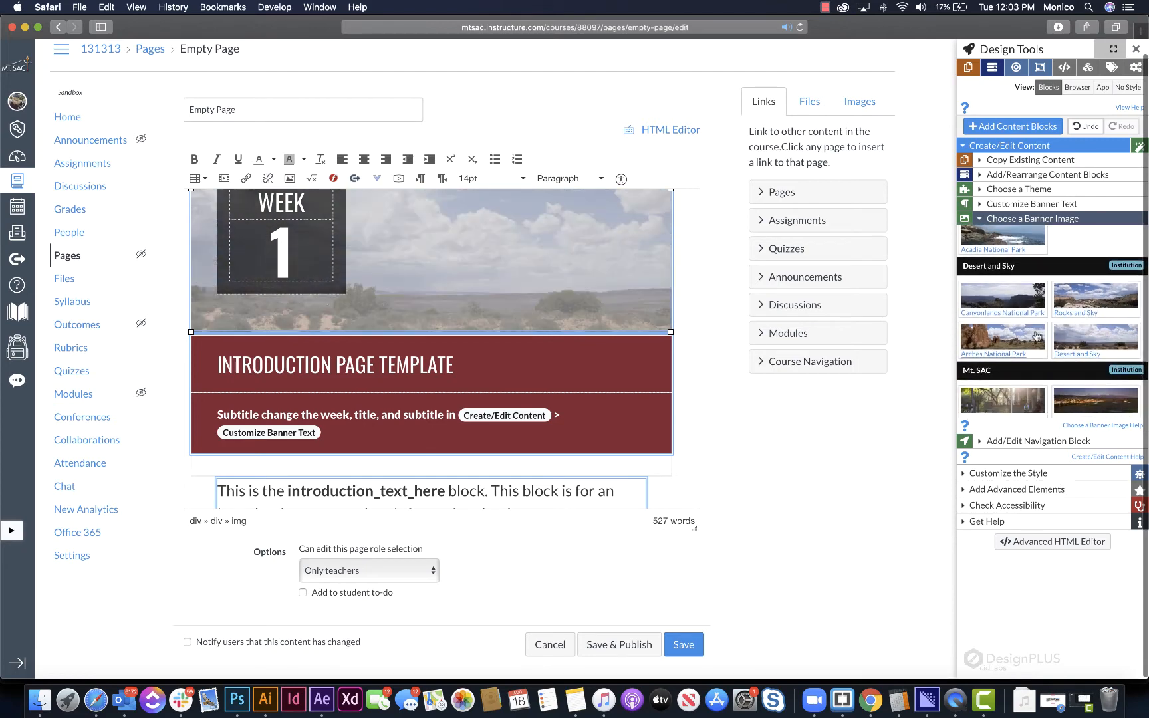
pyautogui.click(1006, 338)
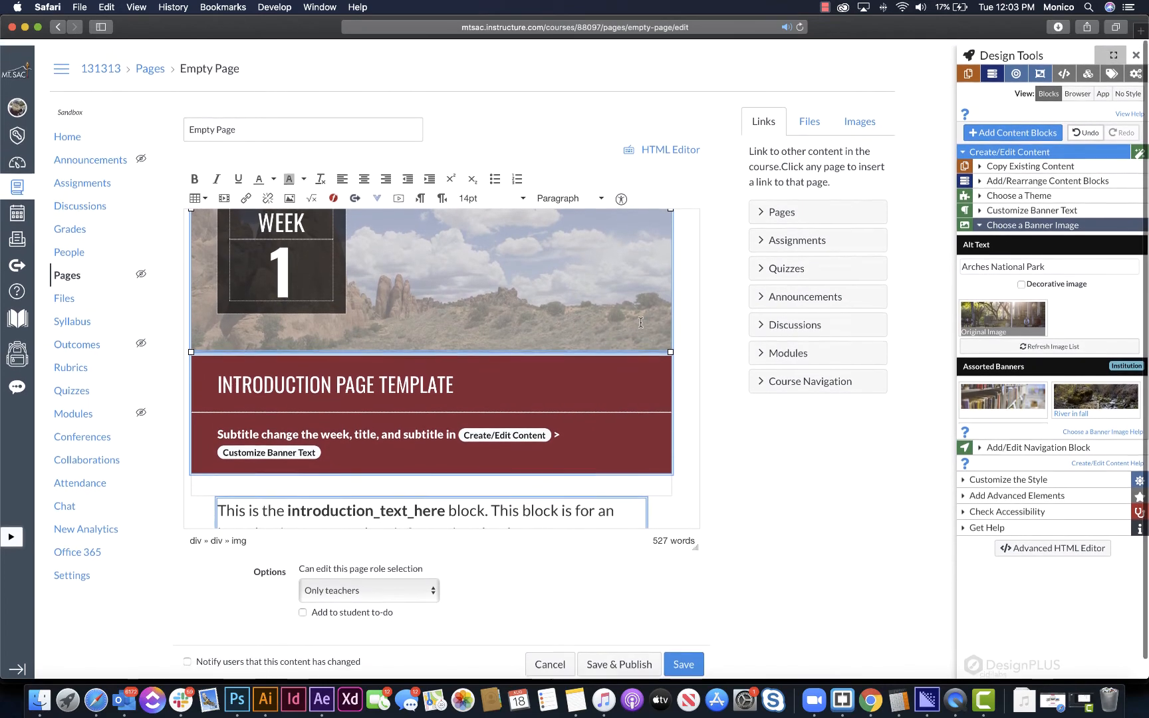
# - Select the banner image's alt text and mark the image as decorative
pyautogui.tripleClick(995, 266)
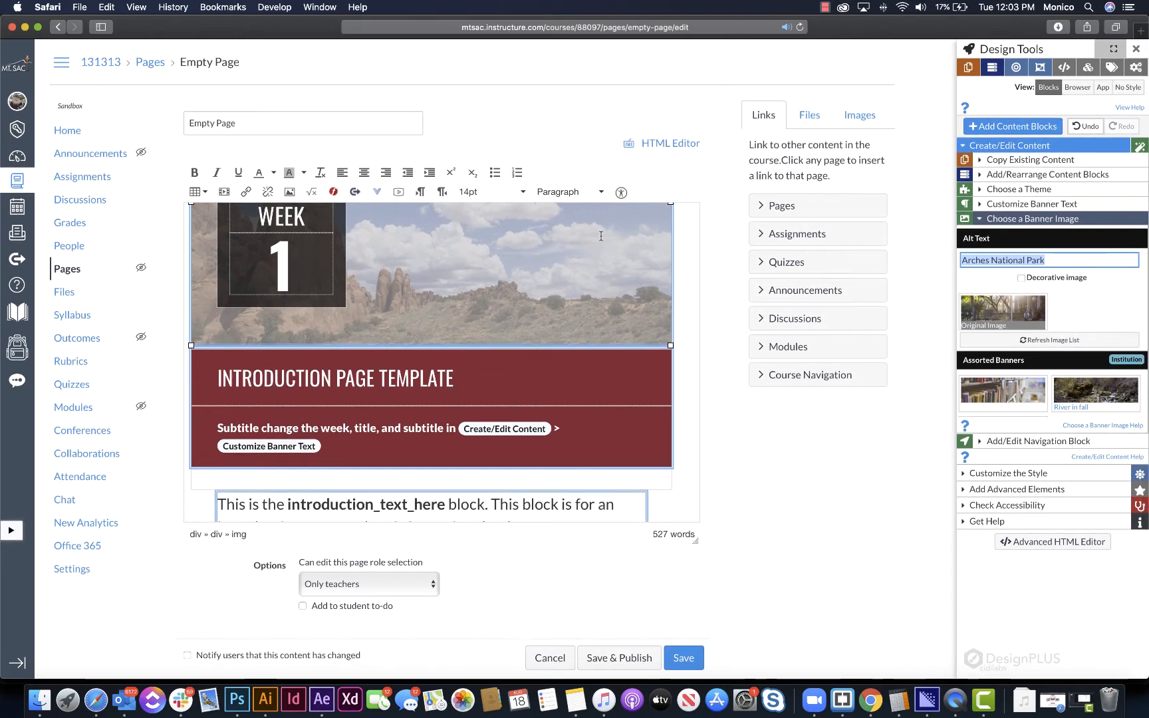
pyautogui.click(1048, 261)
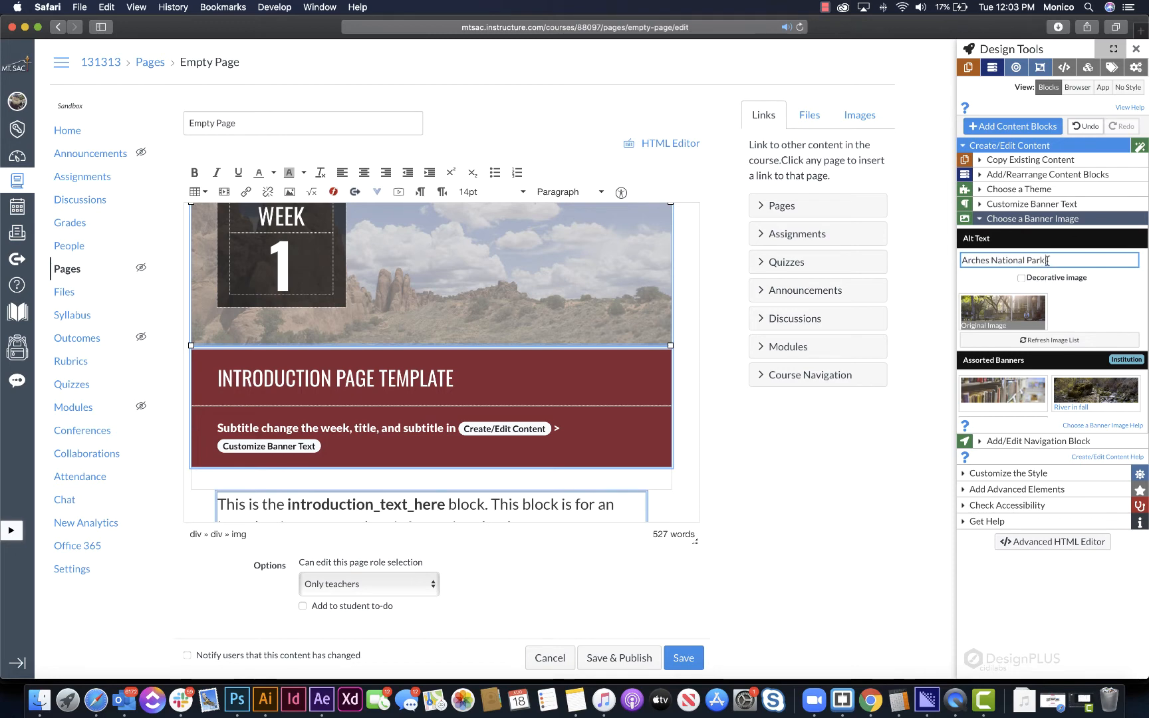
pyautogui.click(1021, 280)
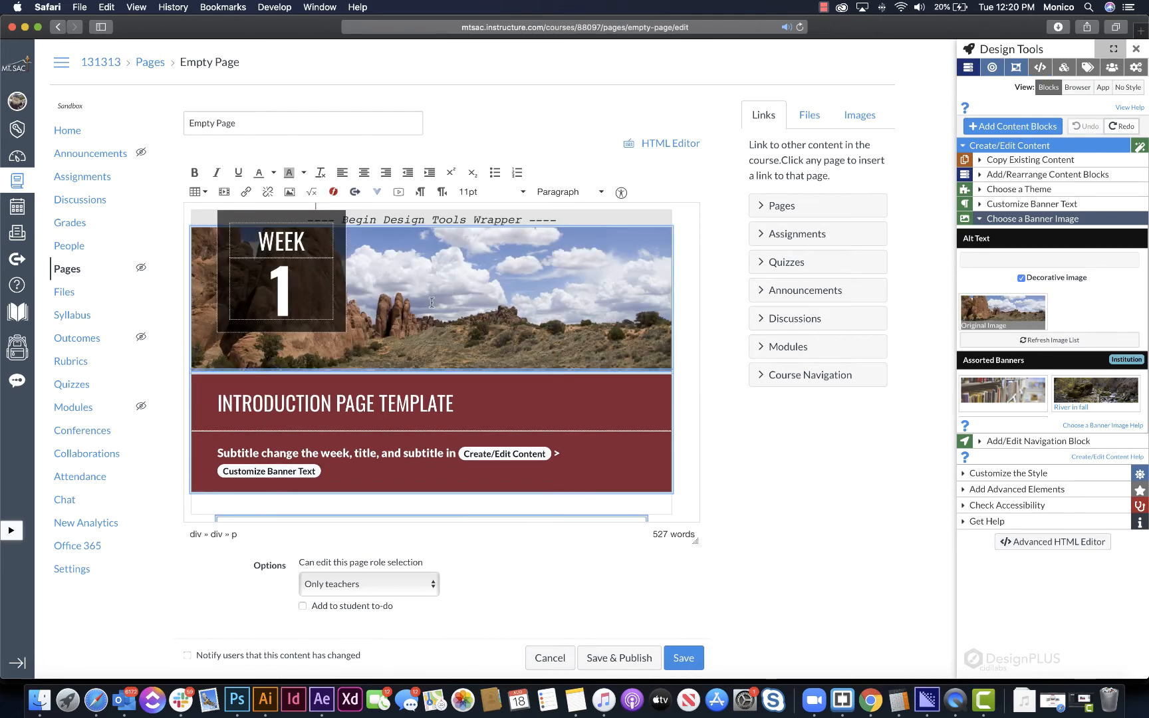
# - Try adding SAFSD after WEEK and 3 after the unit number directly in the banner
pyautogui.click(309, 246)
pyautogui.write('SAFSD')
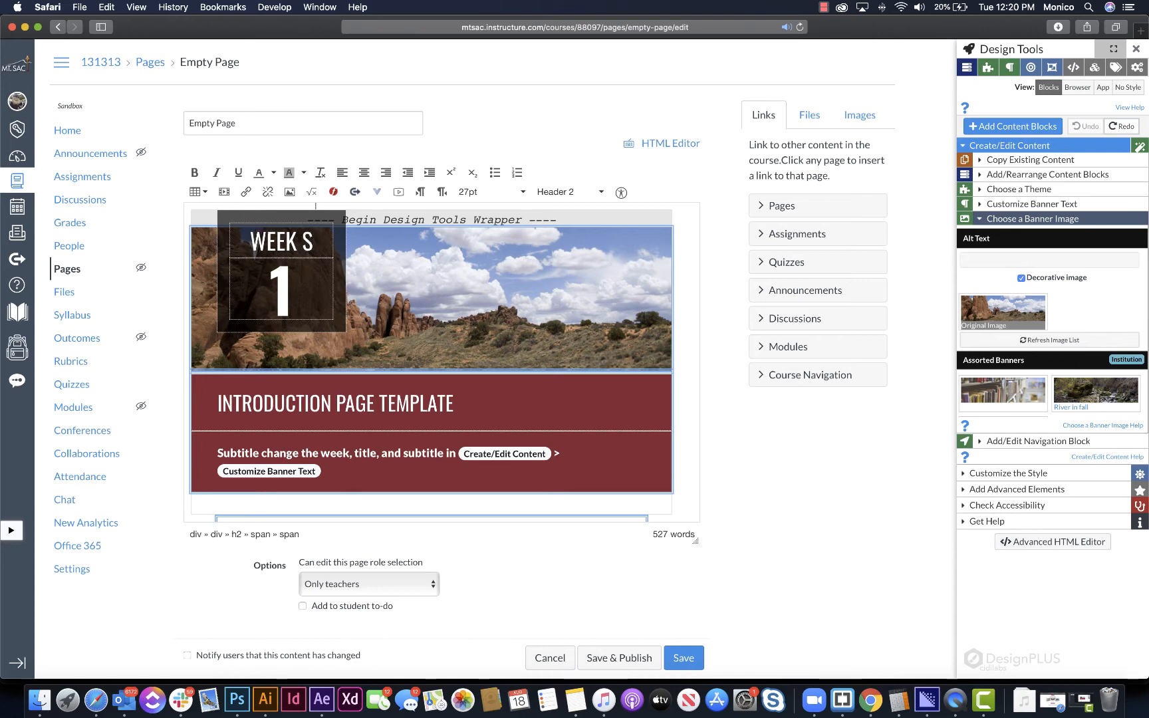
pyautogui.click(300, 309)
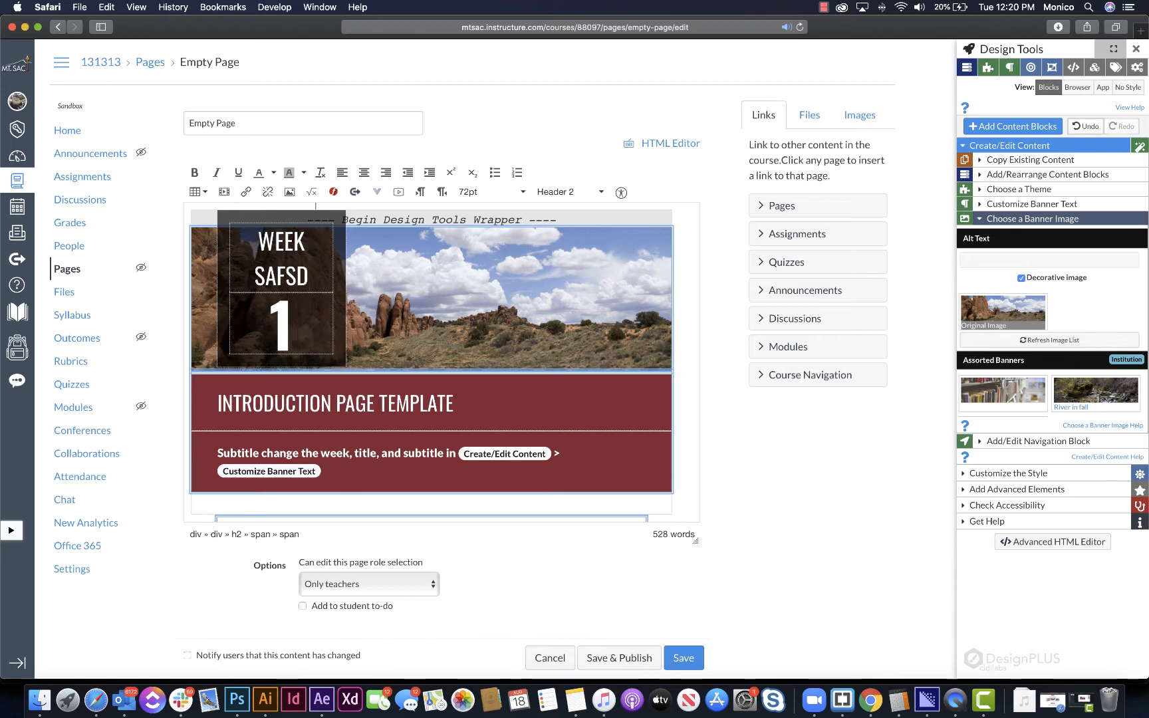
pyautogui.write('3')
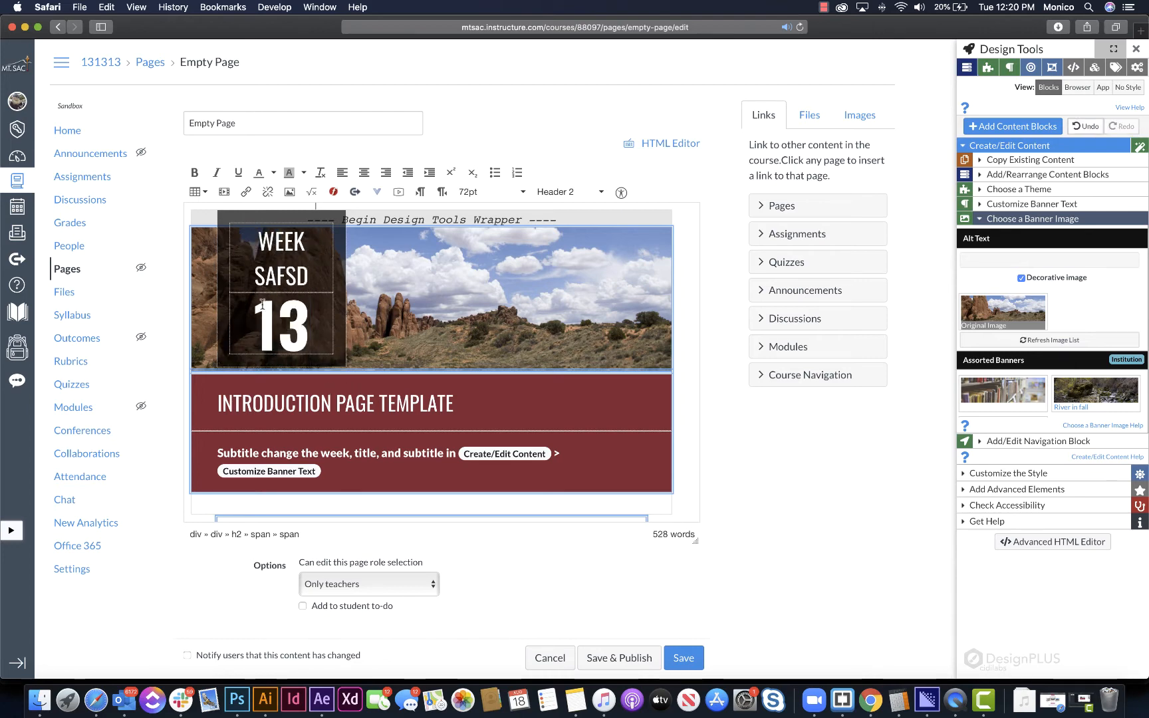
# - Delete SAFSD and the unit number from the banner and try entering 13 after WEEK
pyautogui.moveTo(307, 317); pyautogui.dragTo(245, 269)
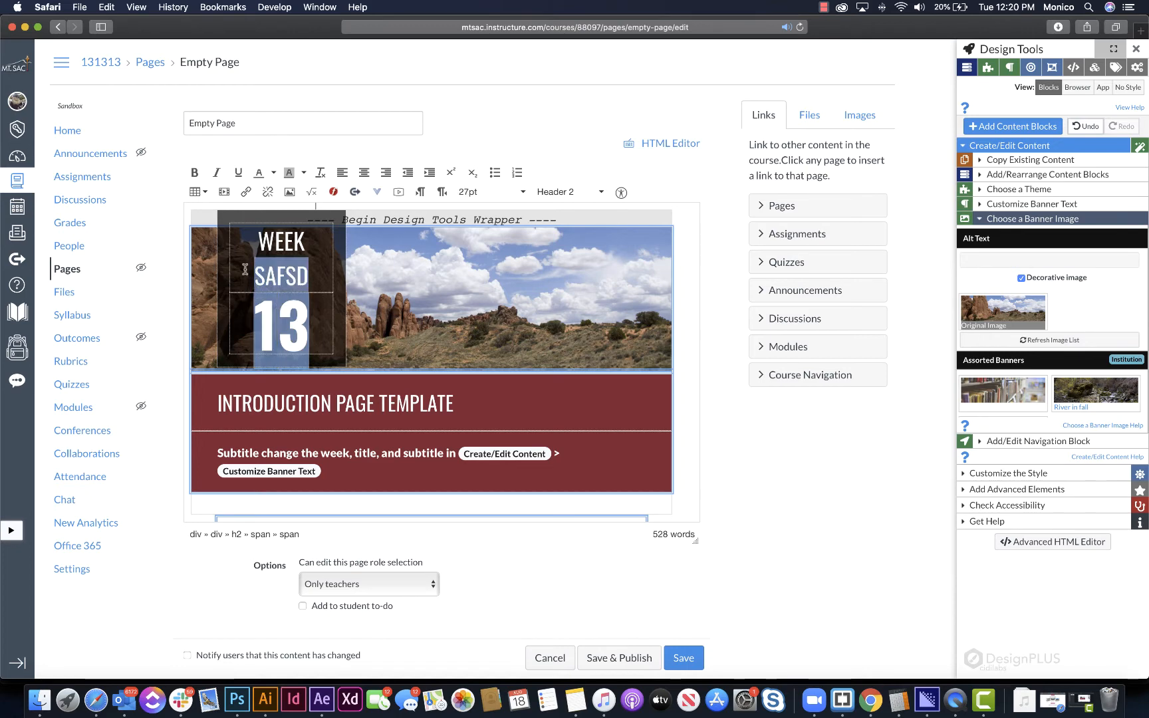
pyautogui.press('BackSpace')
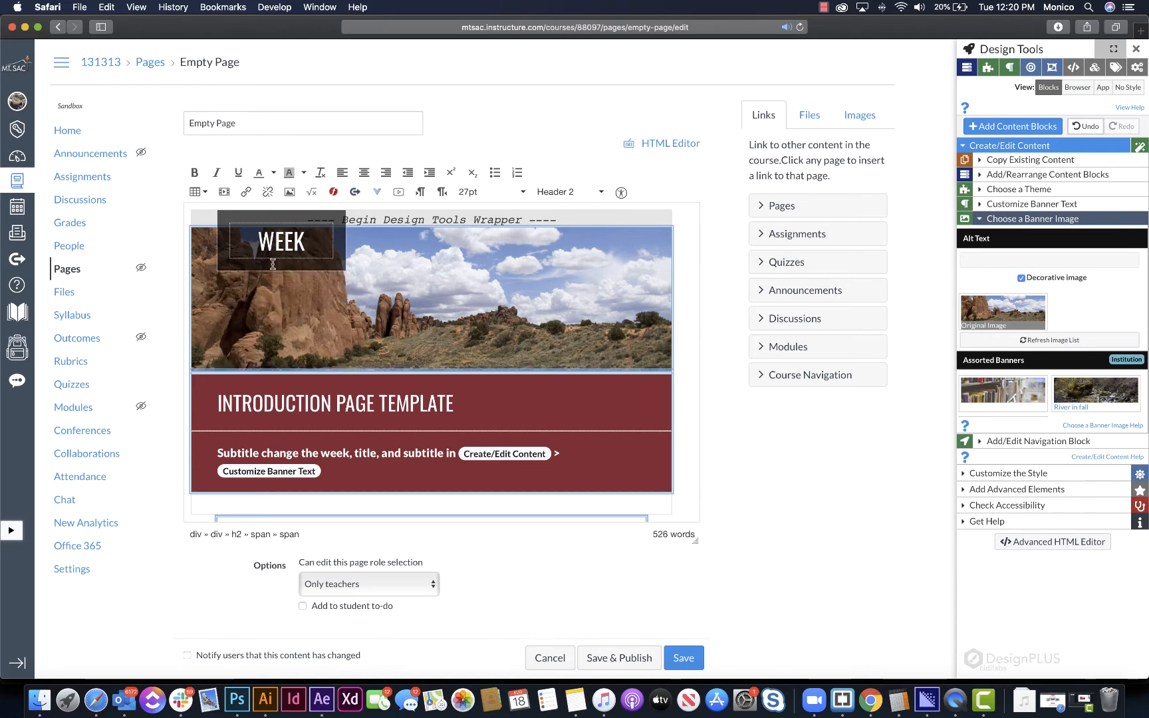
pyautogui.click(316, 243)
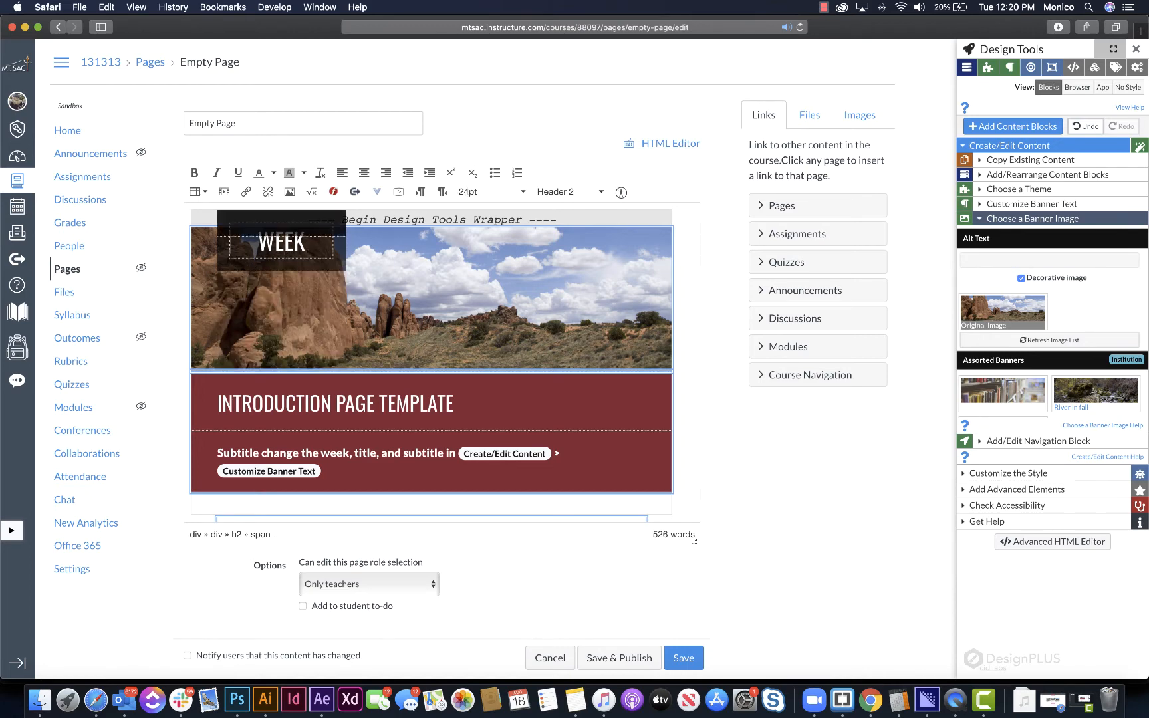
pyautogui.write('13')
pyautogui.press('Return')
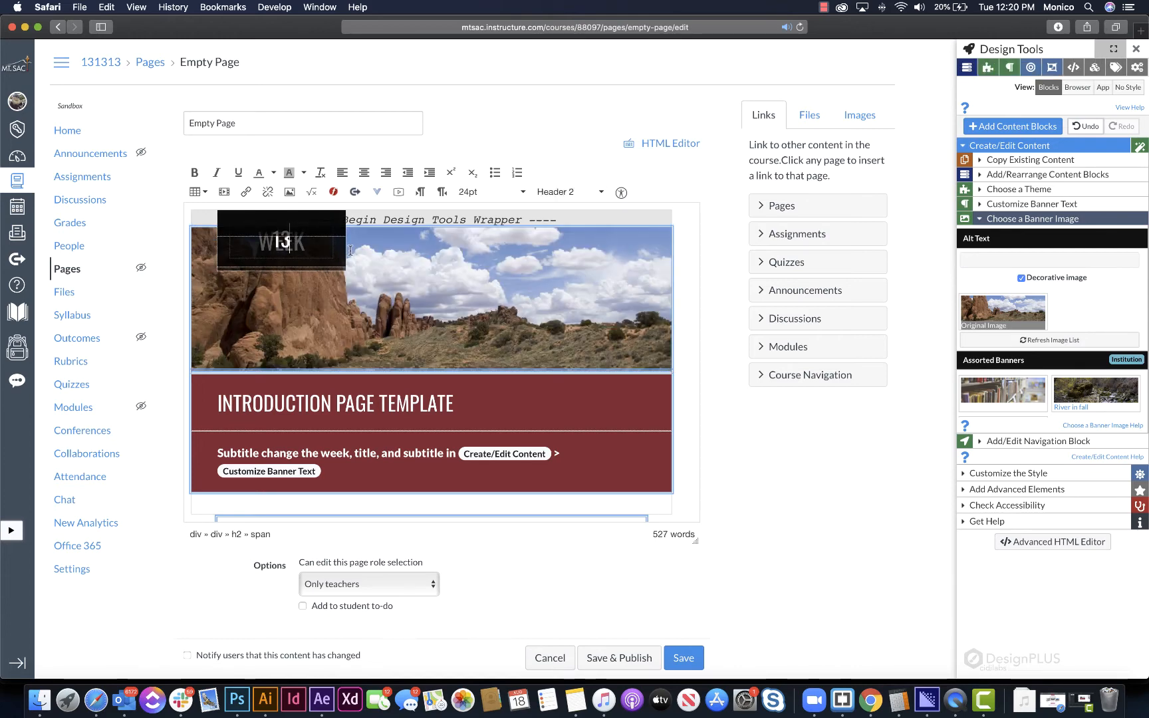
# - Undo all the text edits made directly in the banner
pyautogui.press('super+z')
pyautogui.press('super+z')
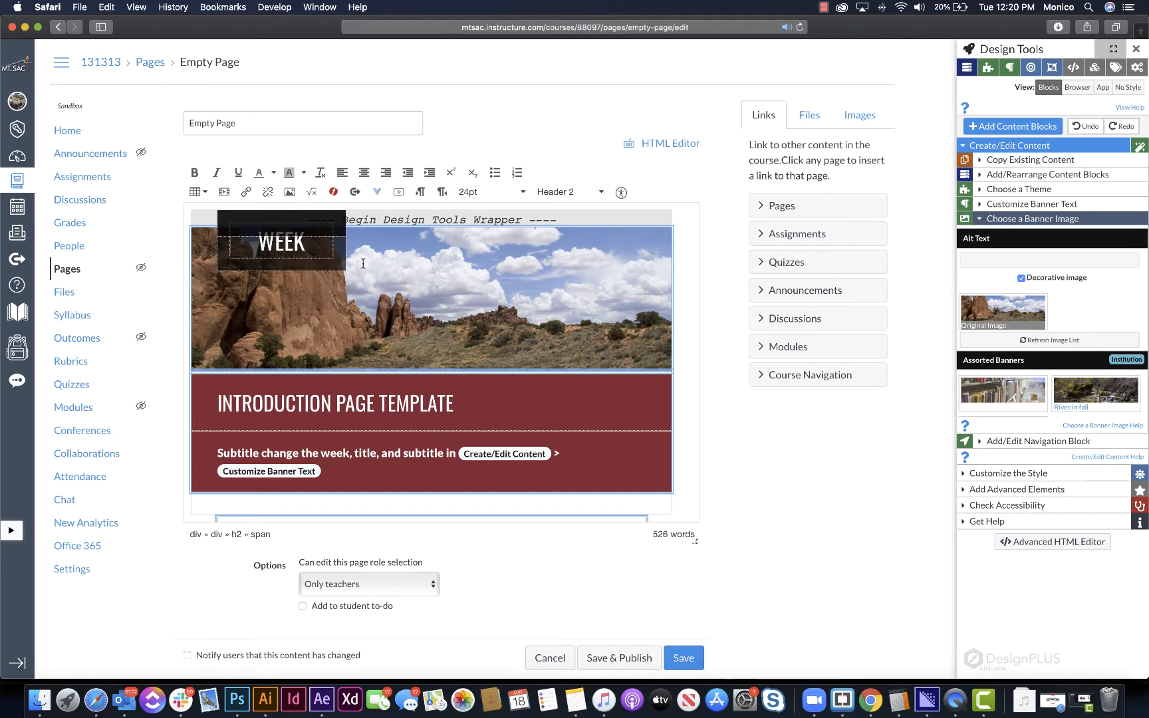
pyautogui.click(328, 262)
pyautogui.press('super+z')
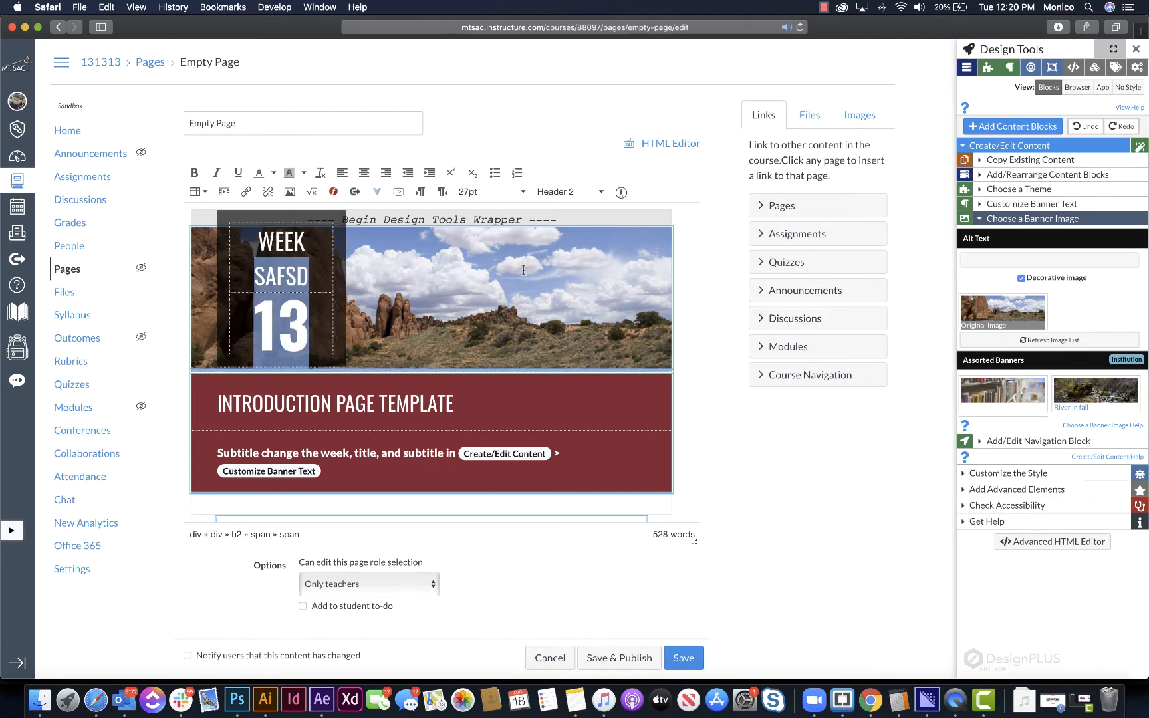
pyautogui.press('super+z')
pyautogui.press('super+z')
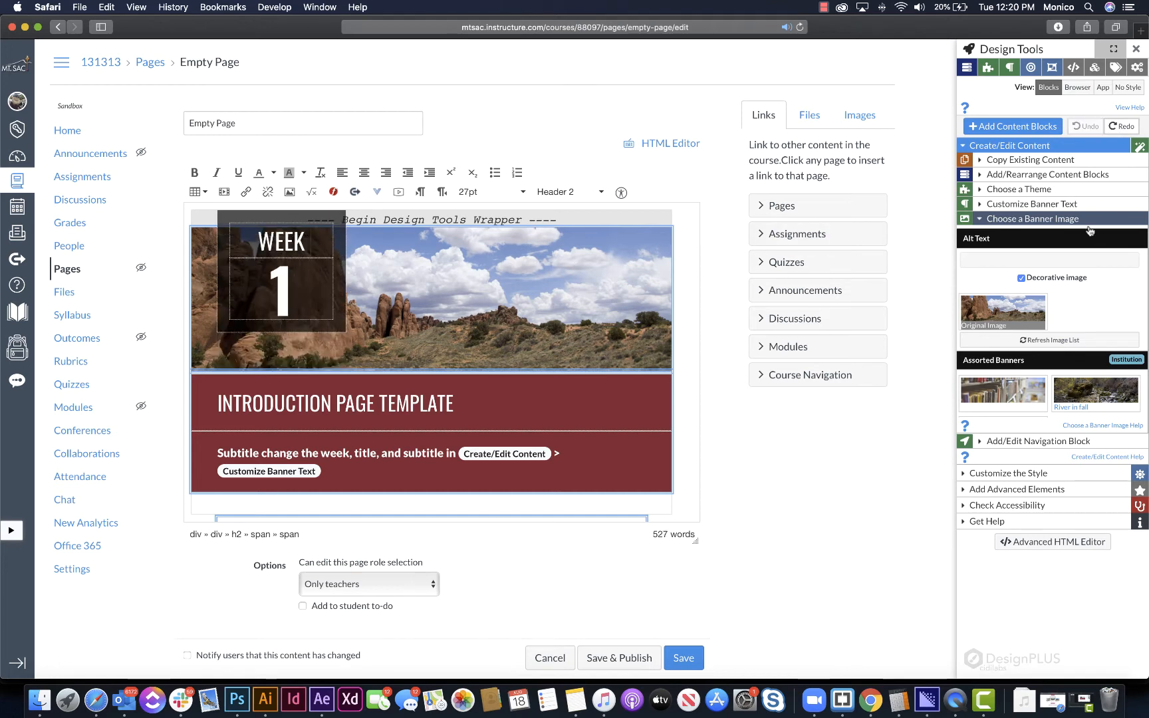
# - Customize the banner text with the unit name NUM and the unit number 41
pyautogui.click(1045, 204)
pyautogui.tripleClick(1014, 265)
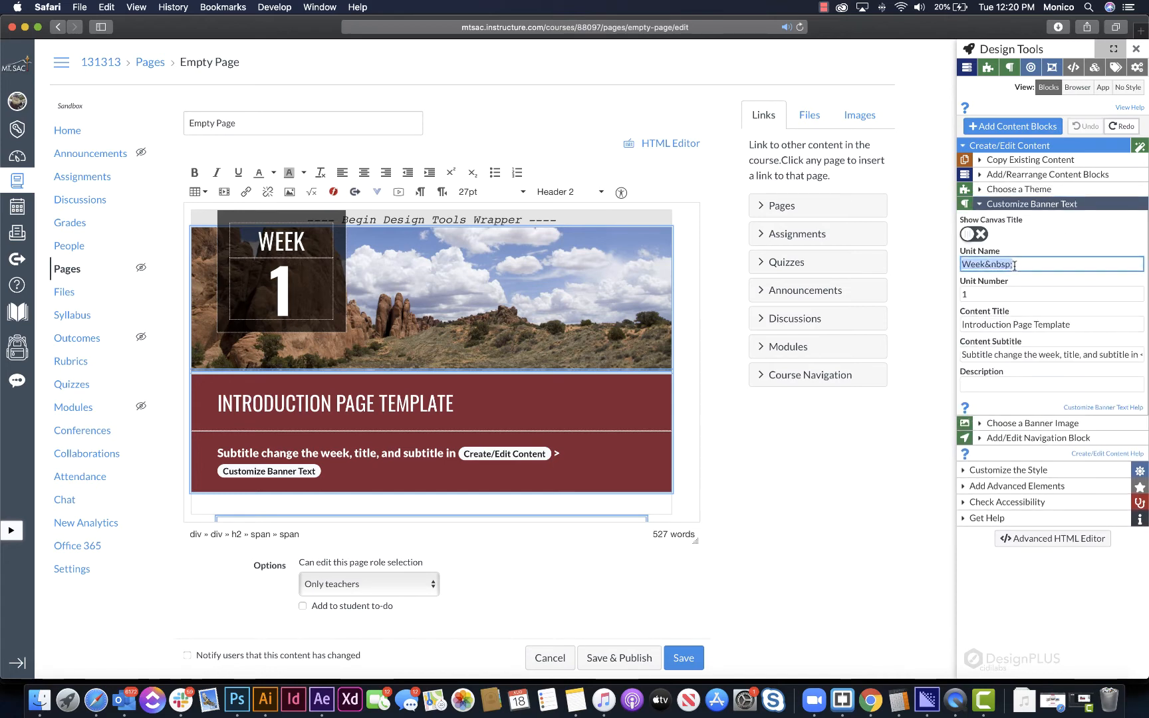
pyautogui.write('NM')
pyautogui.press('BackSpace')
pyautogui.write('UM')
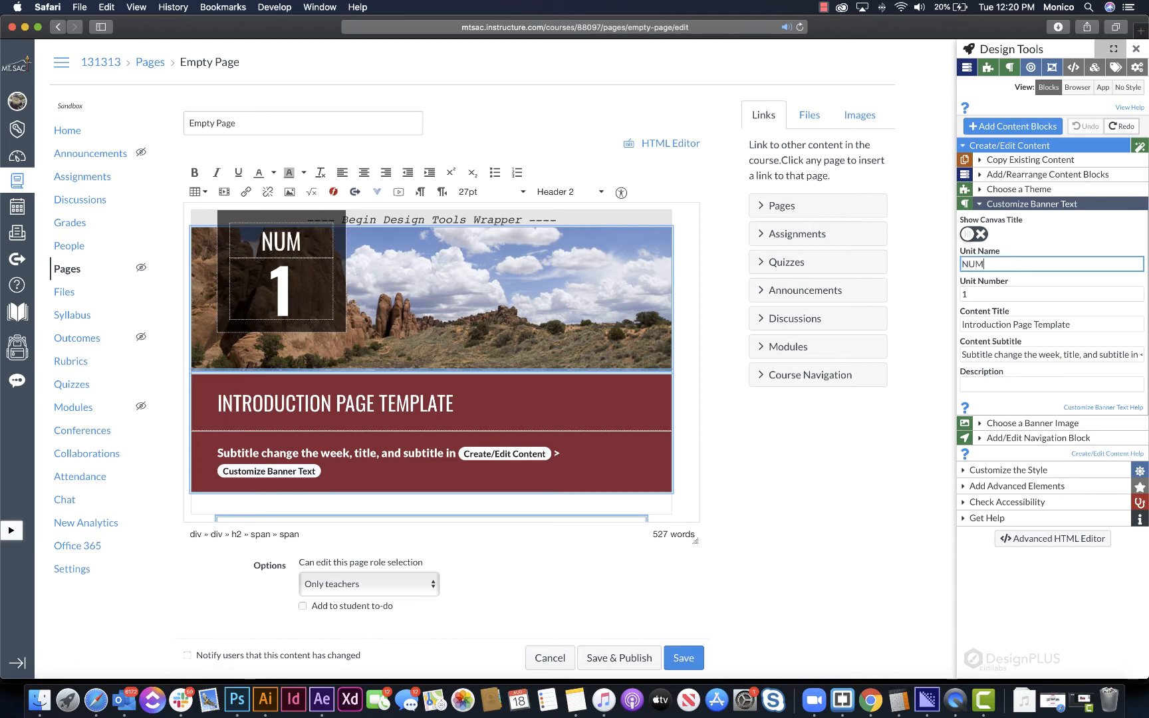
pyautogui.press('Tab')
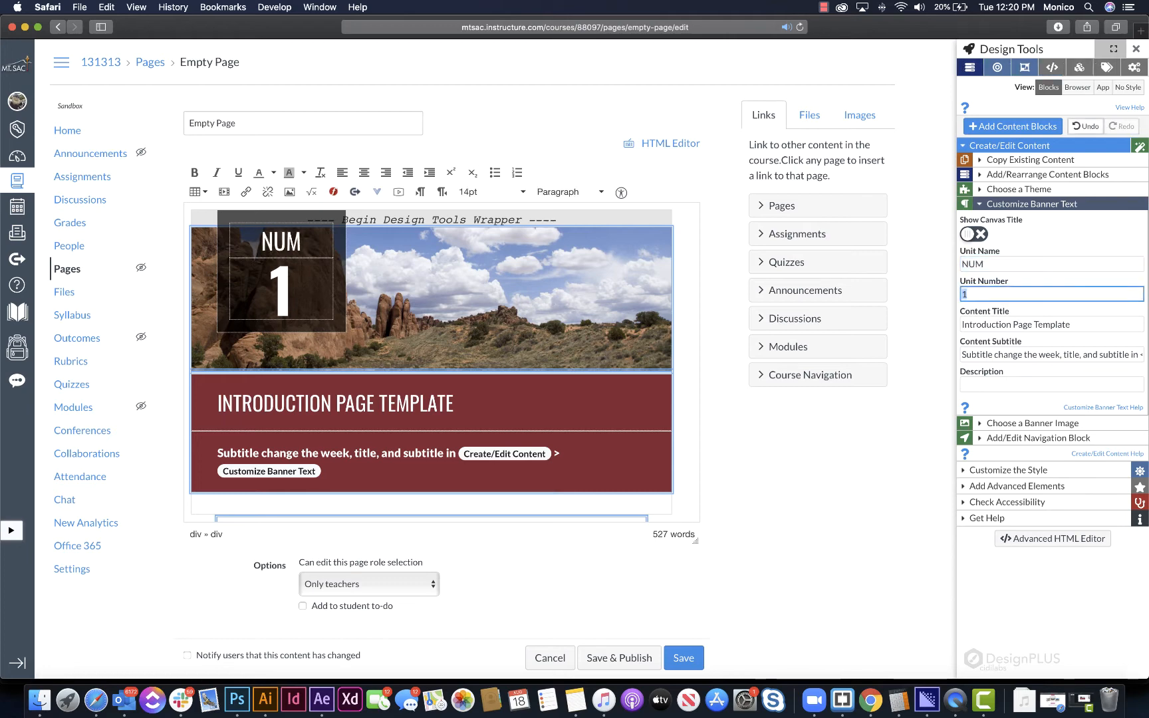
pyautogui.write('41')
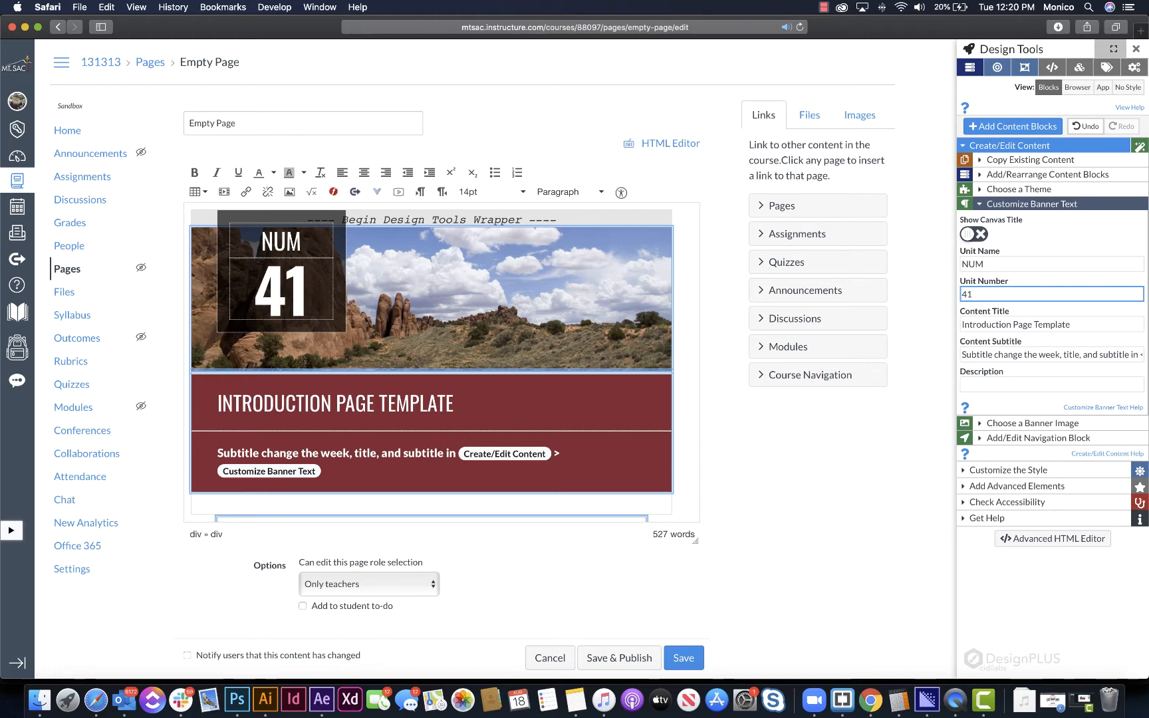
# - Set the banner's content title to "fasfasfsa" and its content subtitle to "Subtitle"
pyautogui.press('Tab')
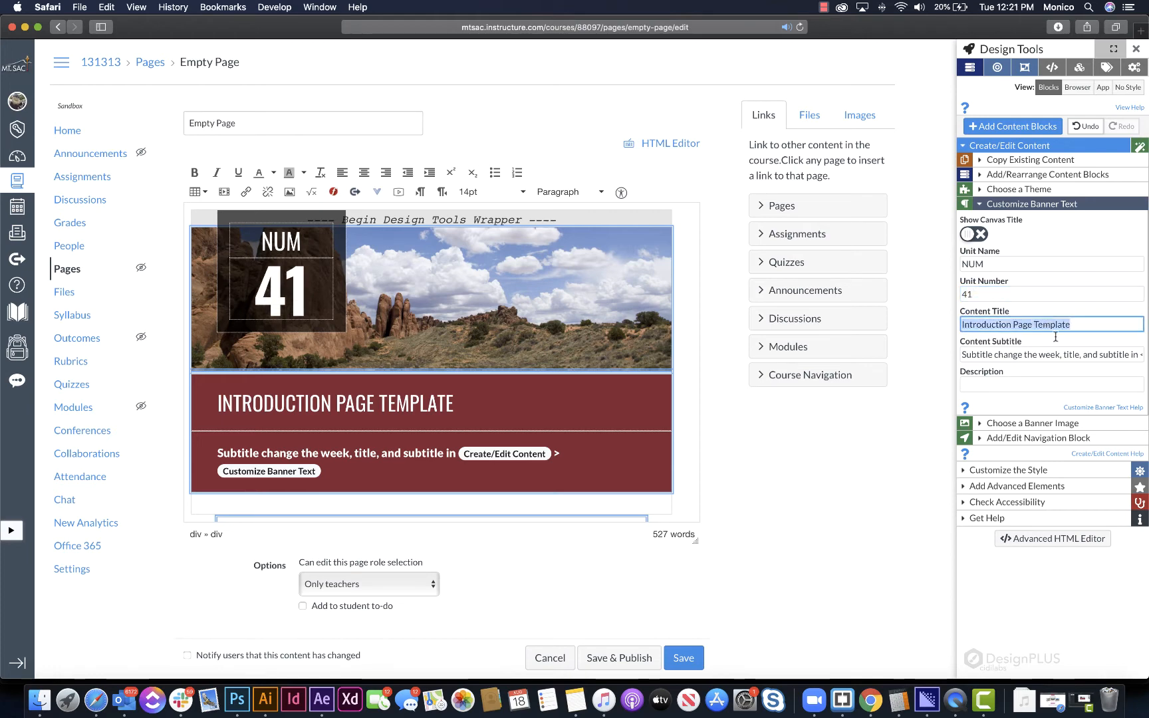
pyautogui.write('fasfasfsa')
pyautogui.press('Tab')
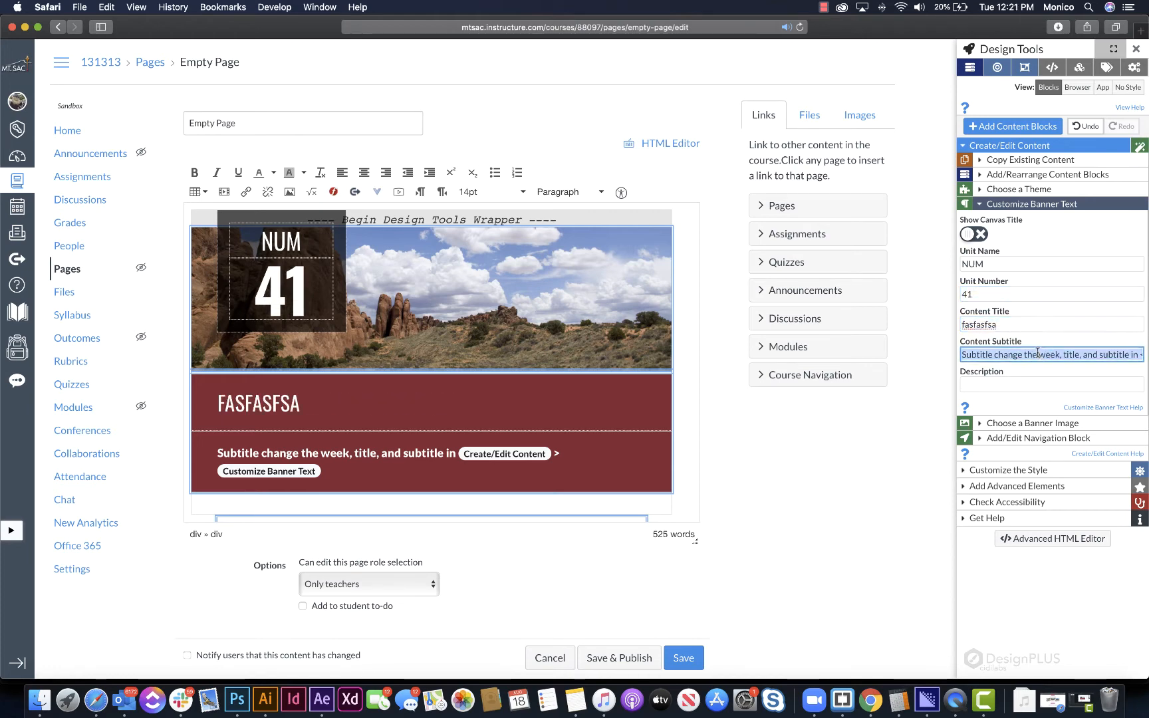
pyautogui.write('Subtitle')
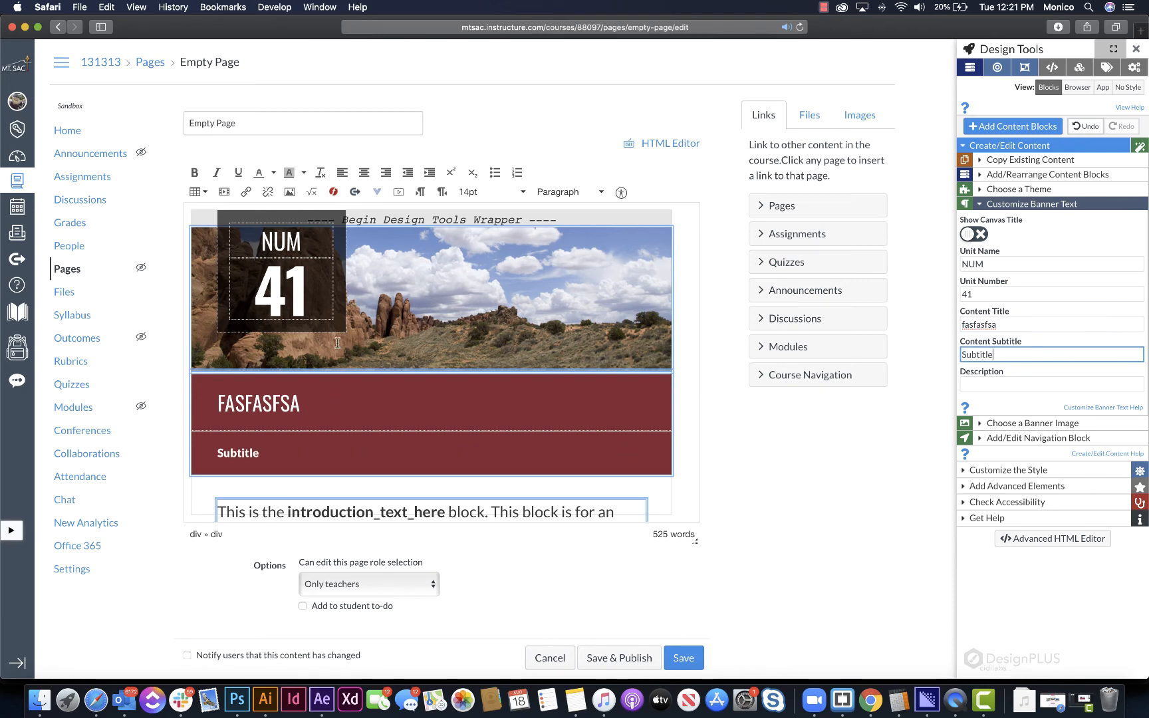
pyautogui.click(280, 474)
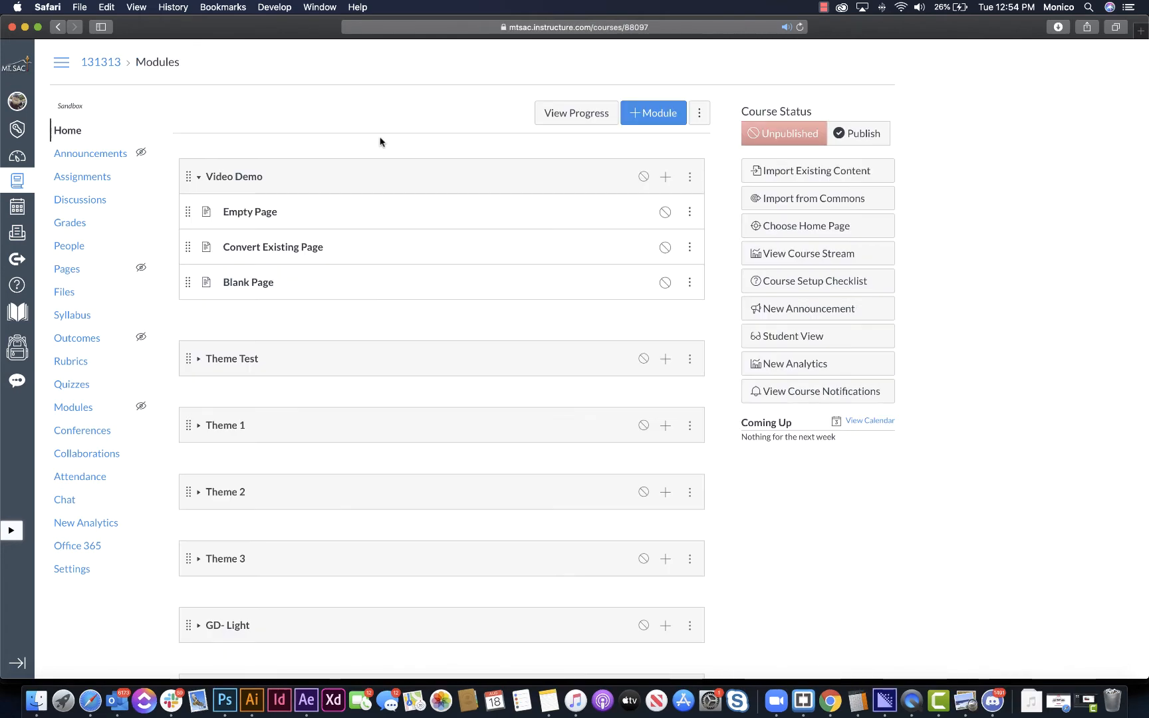
# - Open the Convert Existing Page item of the Video Demo module for editing
pyautogui.click(300, 248)
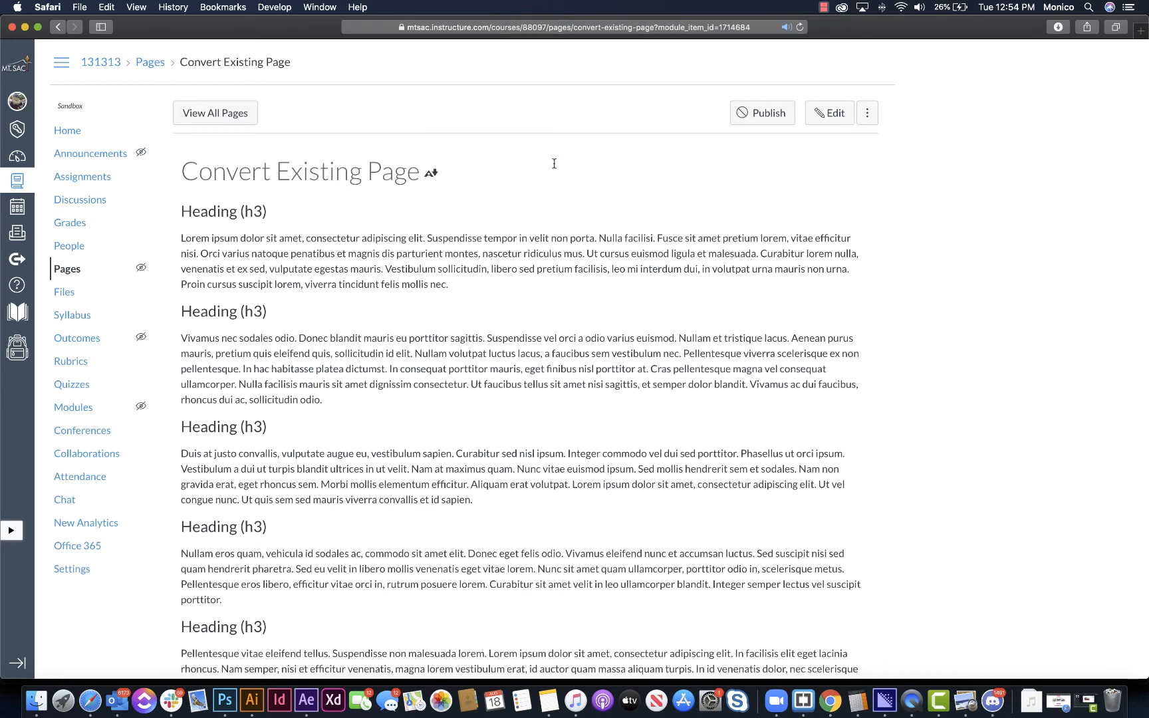
pyautogui.click(836, 120)
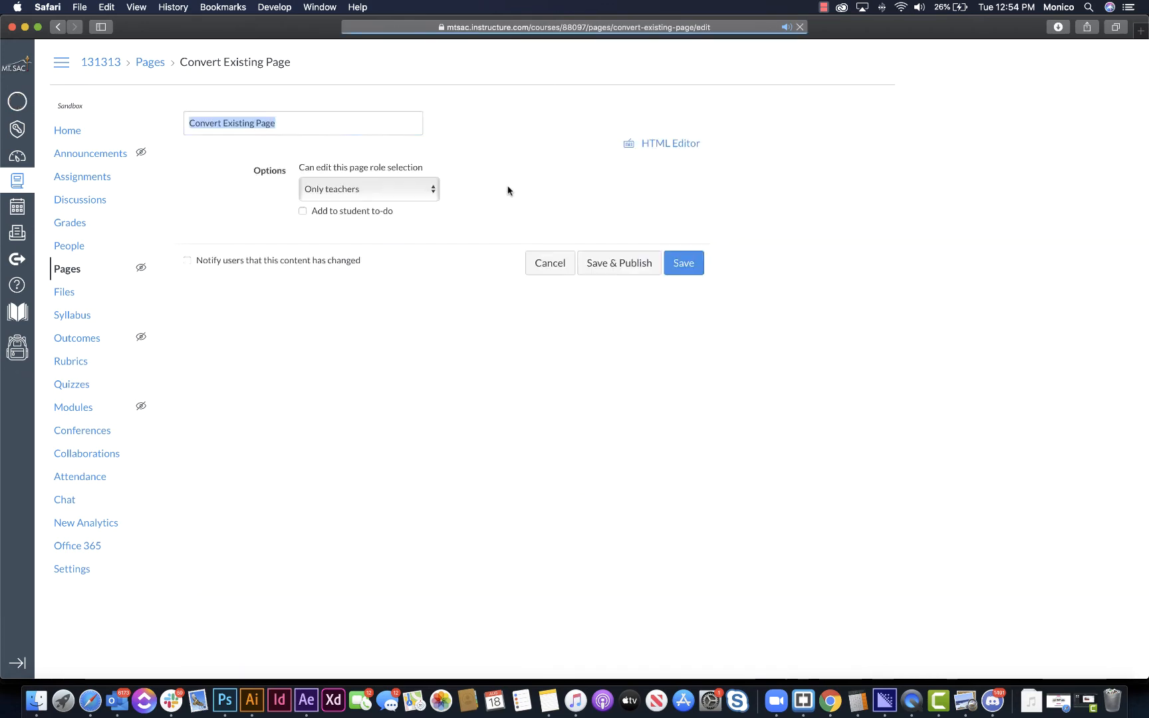
pyautogui.click(450, 228)
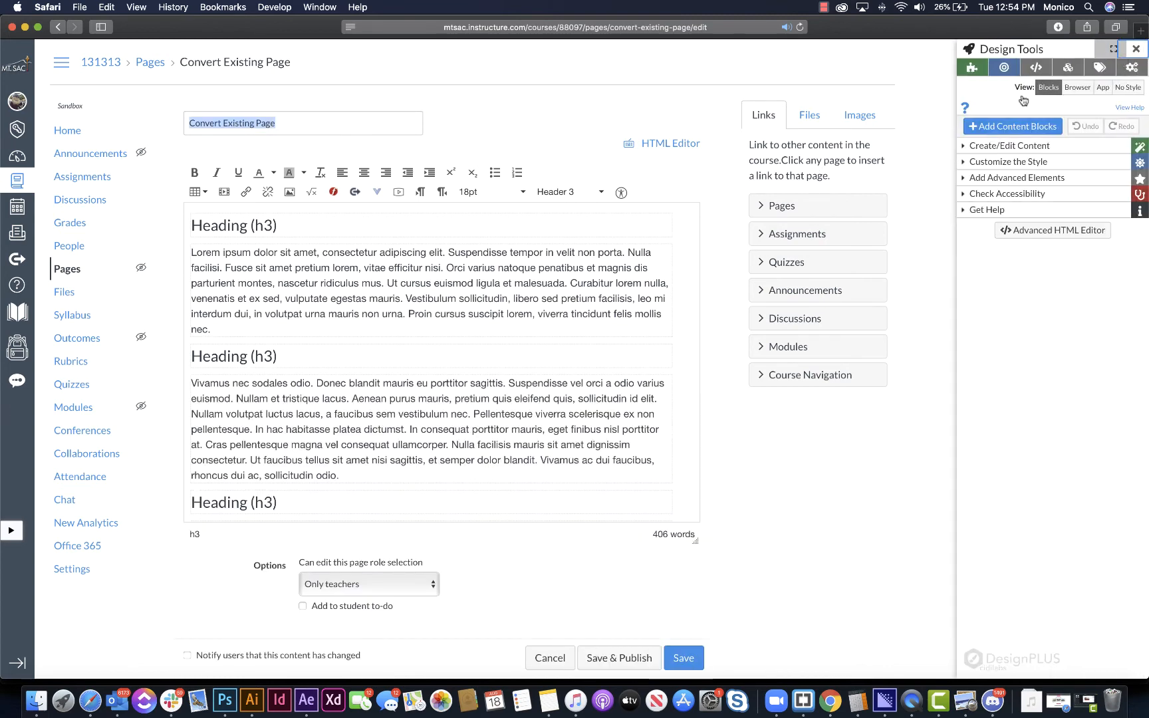
# - Browse the institutional themes for a basic page and apply Apple 1 to the existing page
pyautogui.click(1015, 147)
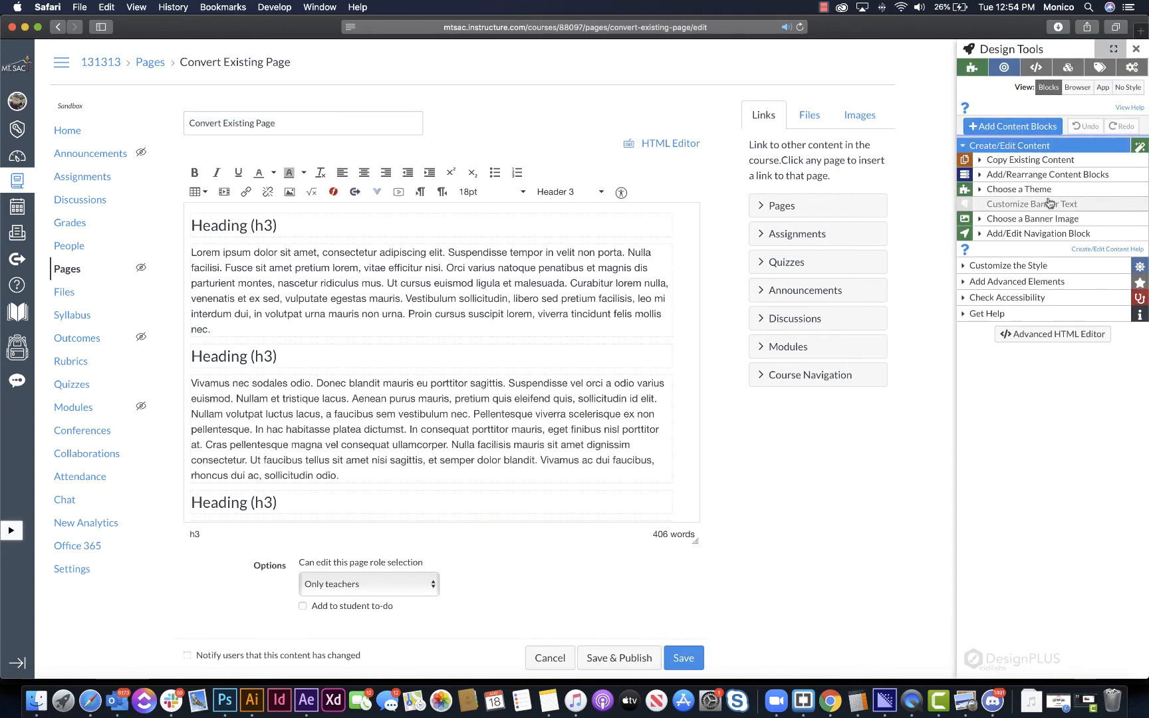
pyautogui.click(1048, 190)
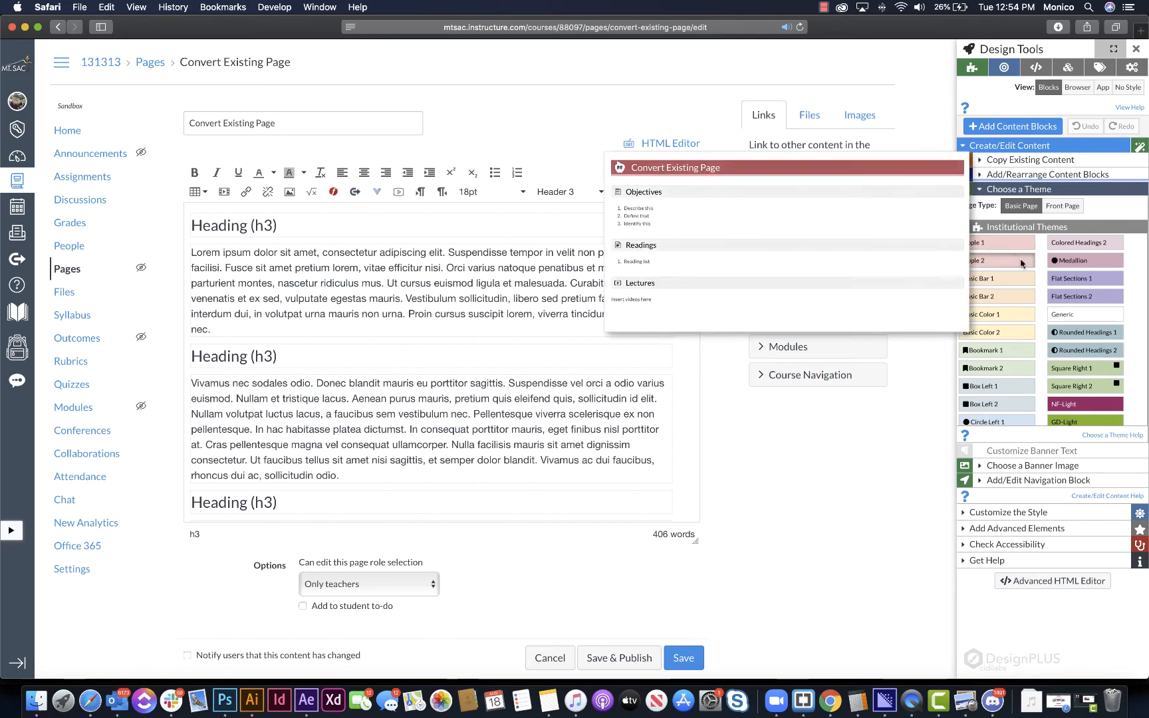
pyautogui.scroll(-5, 1065, 337)
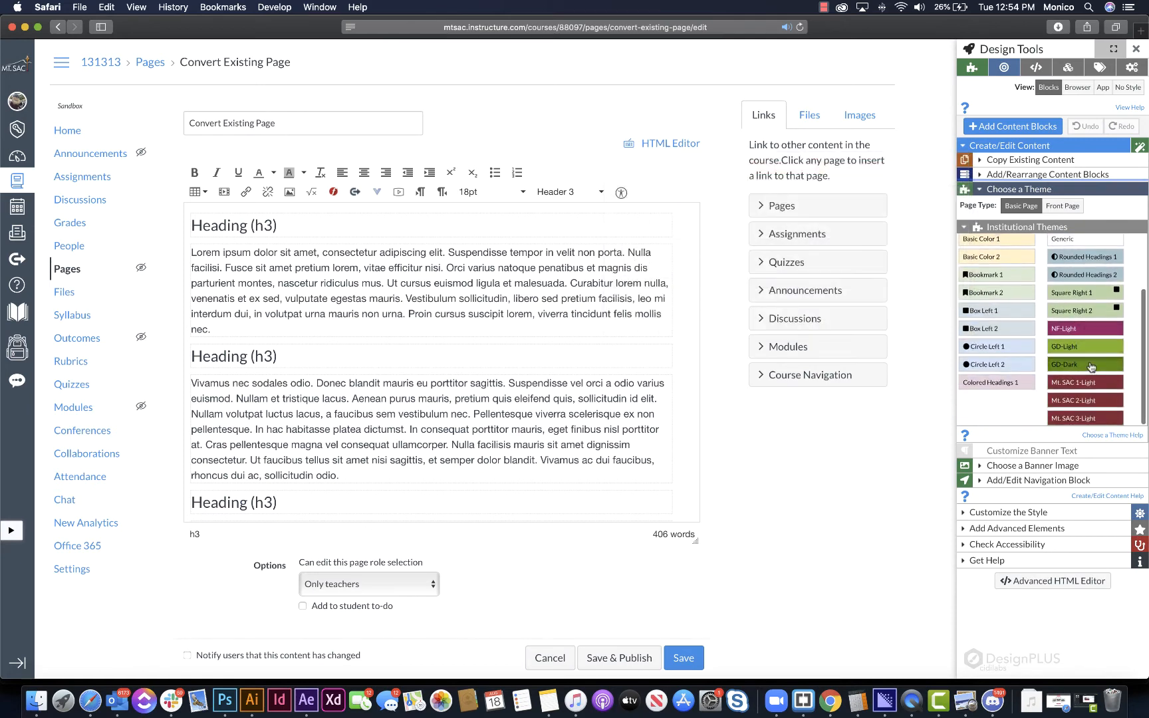
pyautogui.click(563, 388)
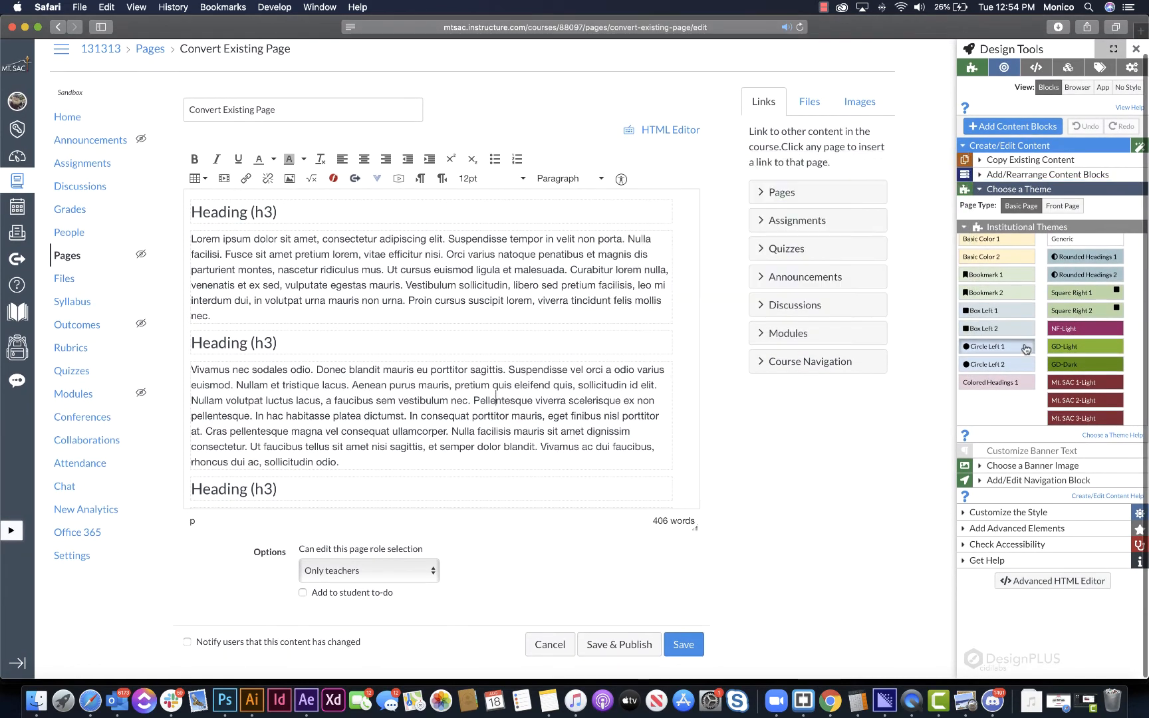
pyautogui.scroll(3, 996, 252)
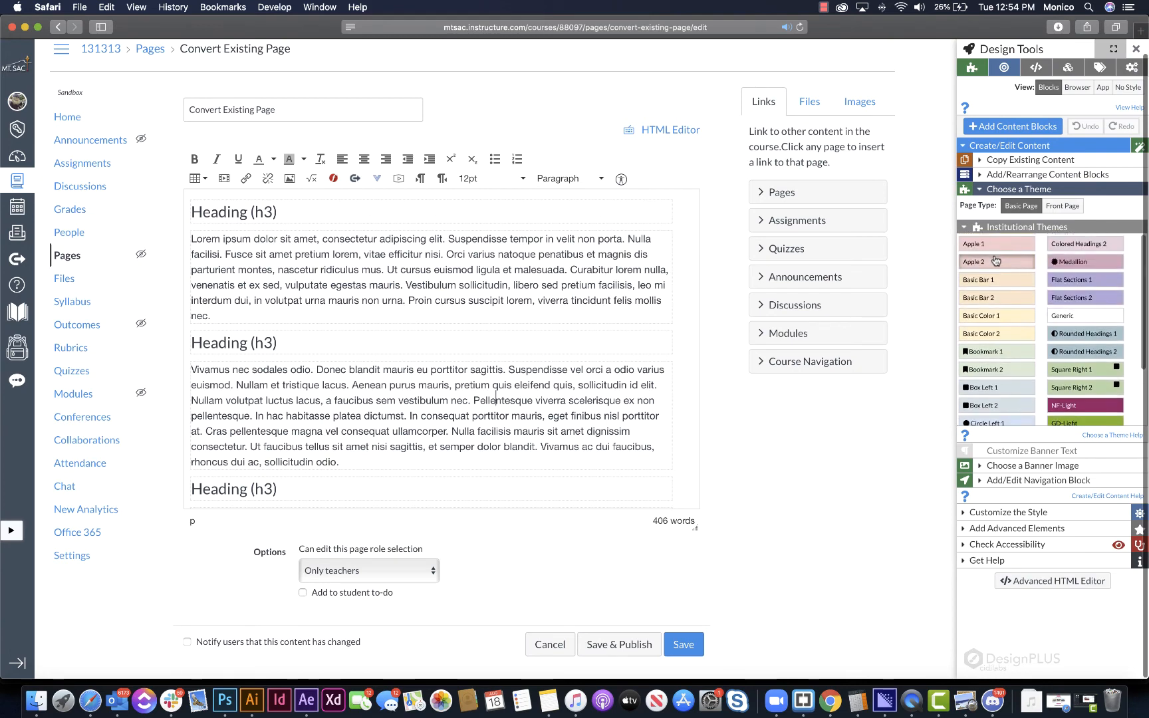
pyautogui.click(996, 246)
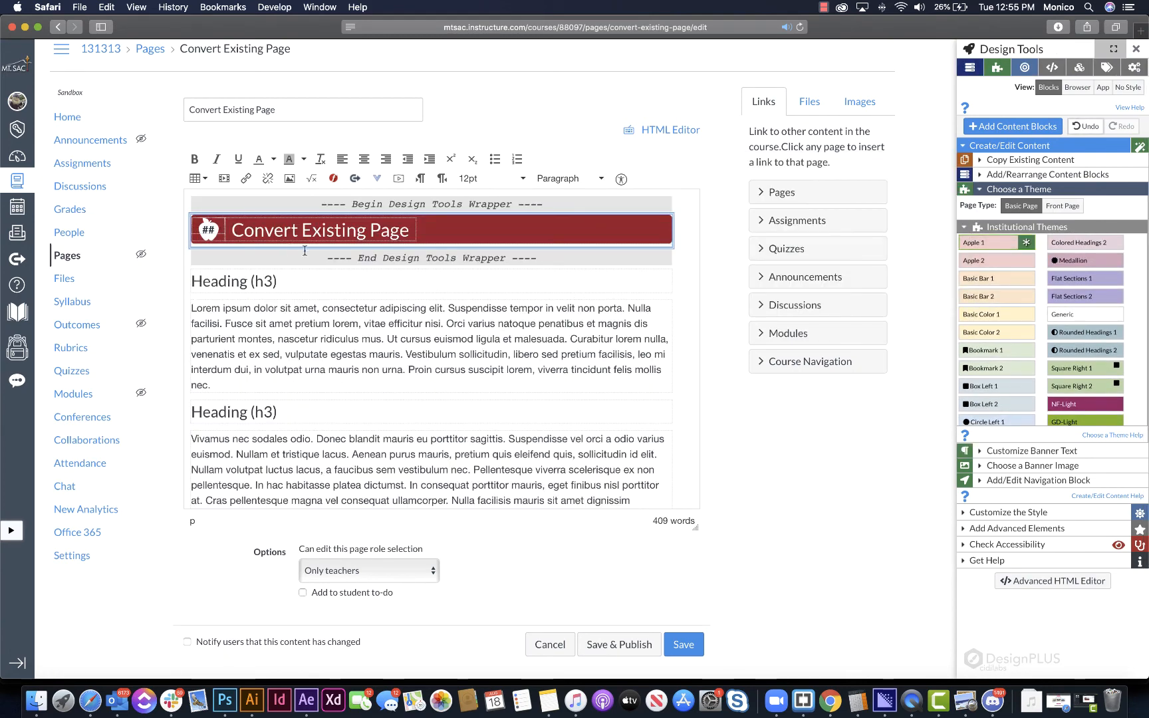
# - Add the bookshelf image from Assorted Banners to the page and move it above the title block
pyautogui.click(420, 240)
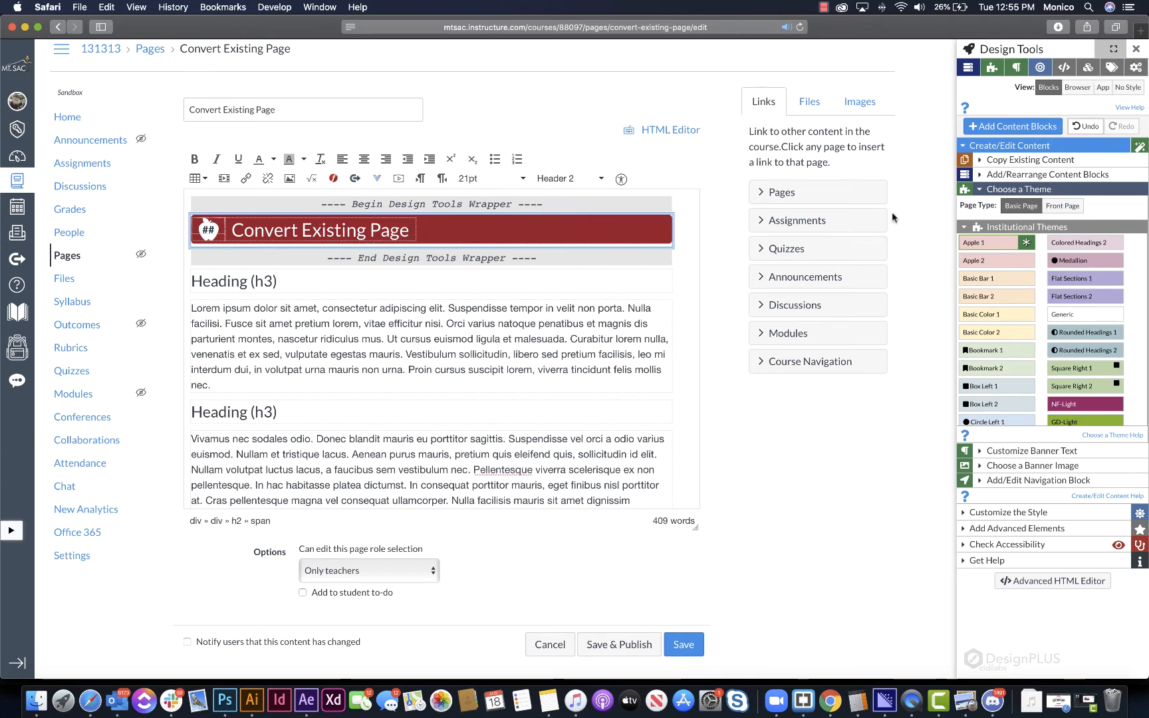
pyautogui.click(1043, 161)
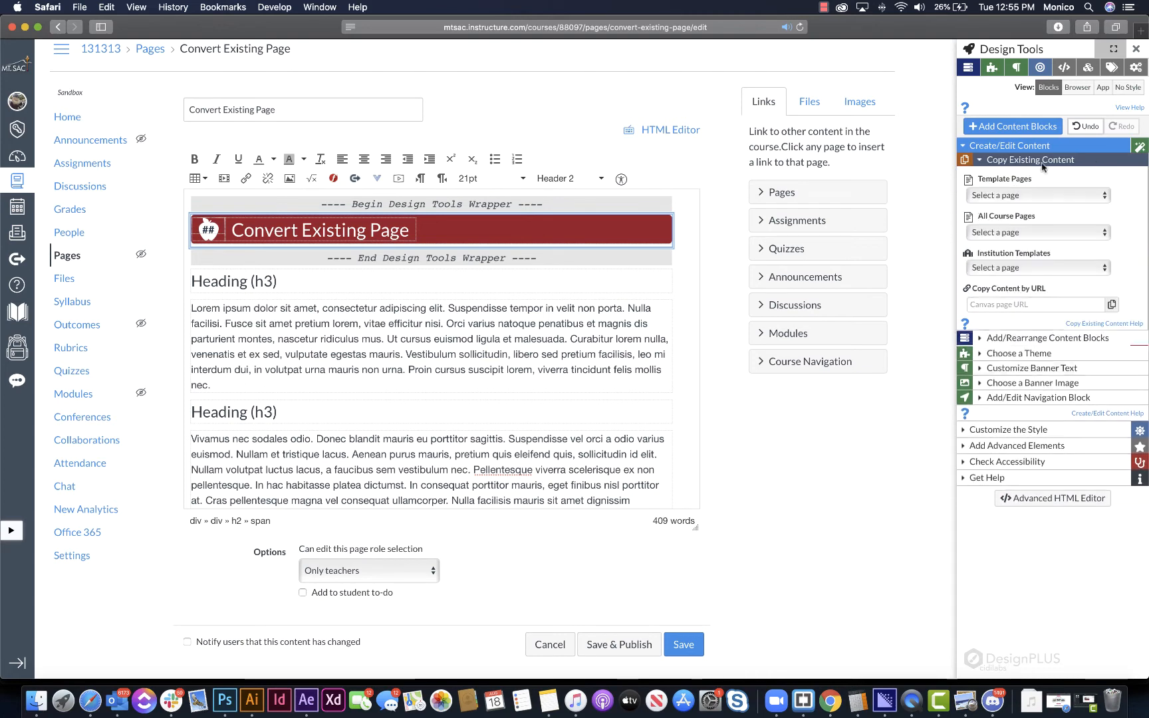
pyautogui.click(1024, 382)
pyautogui.click(1018, 369)
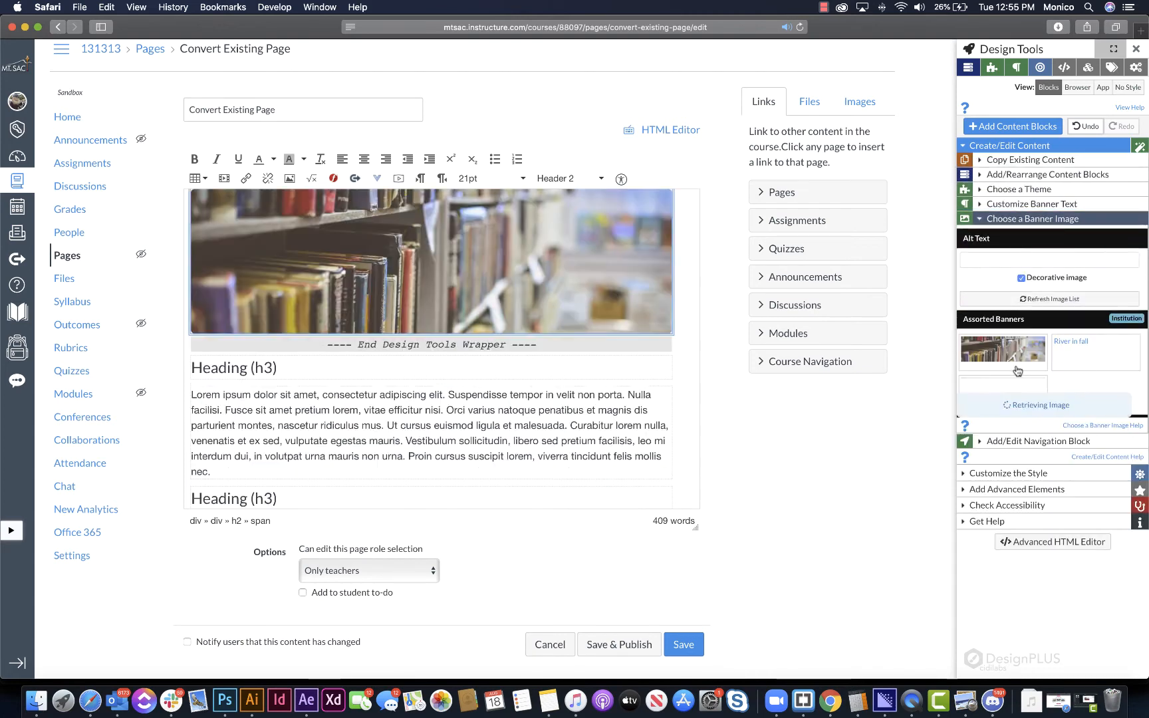
pyautogui.click(1038, 174)
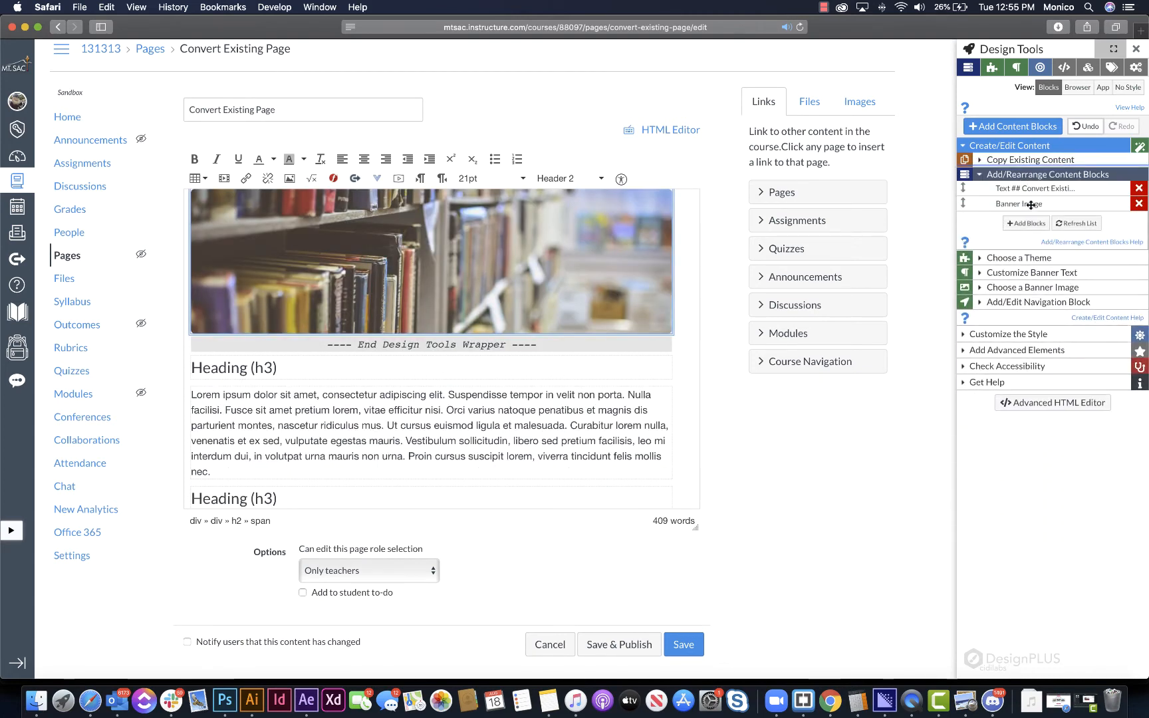
pyautogui.moveTo(1031, 205); pyautogui.dragTo(1027, 189)
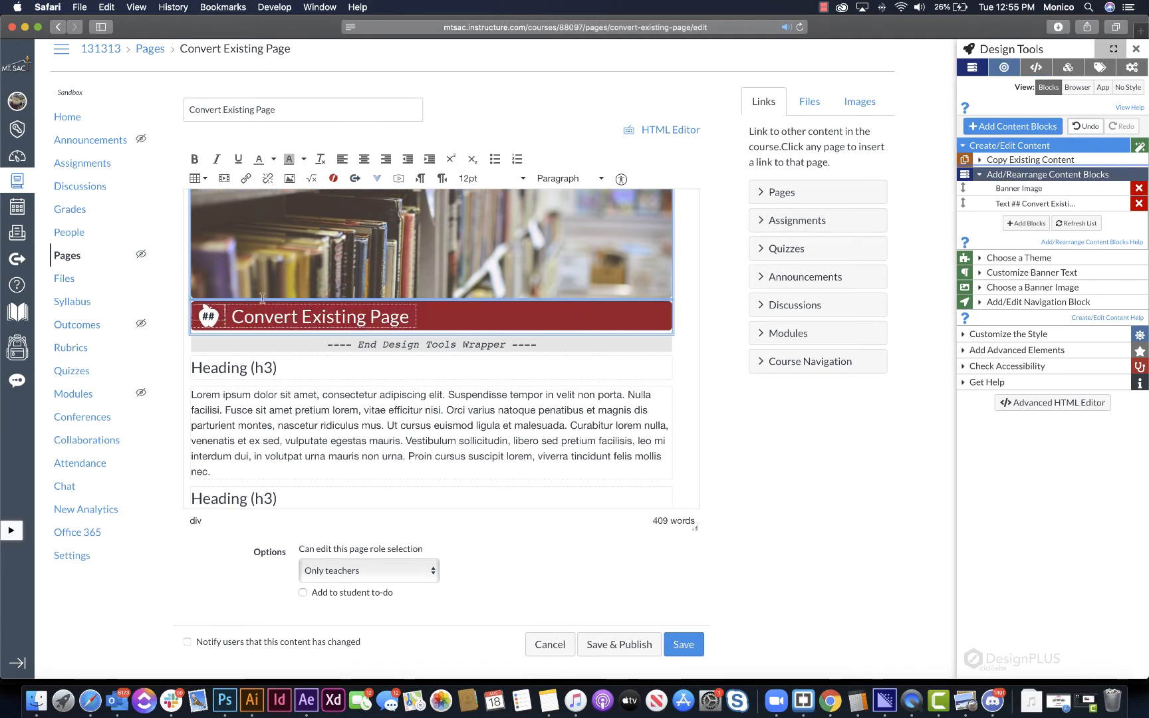
# - Convert the page's first heading and its paragraph into a content block
pyautogui.moveTo(193, 367); pyautogui.dragTo(320, 465)
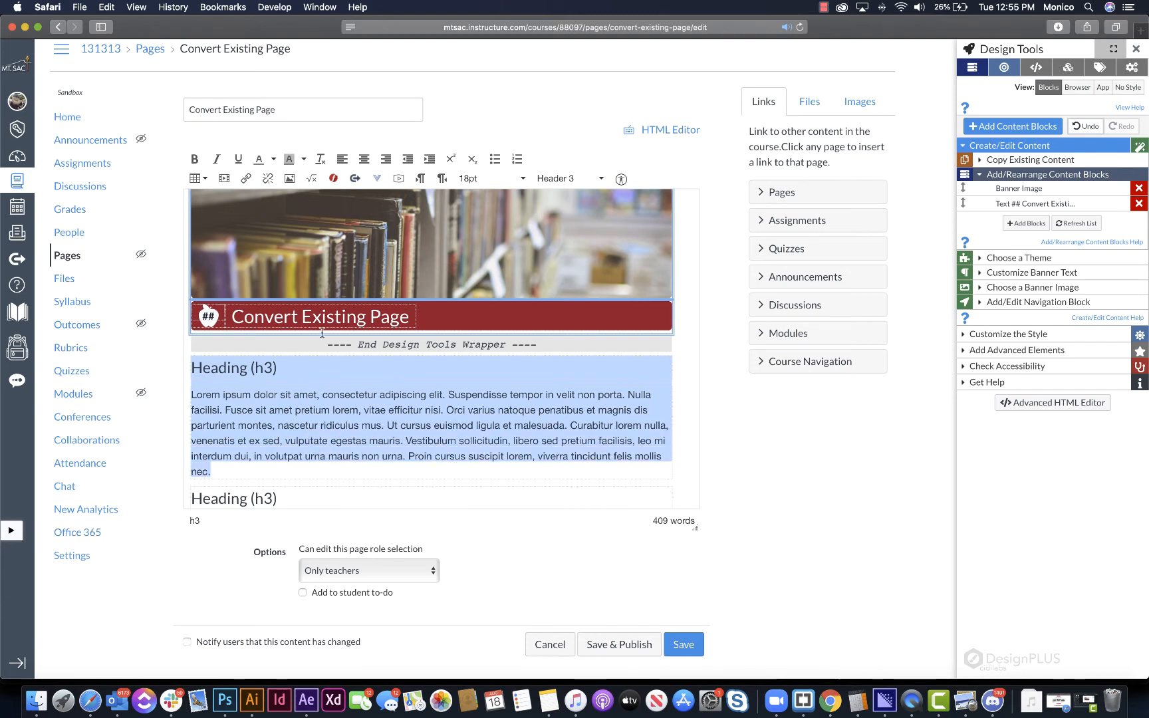
pyautogui.scroll(-4, 655, 268)
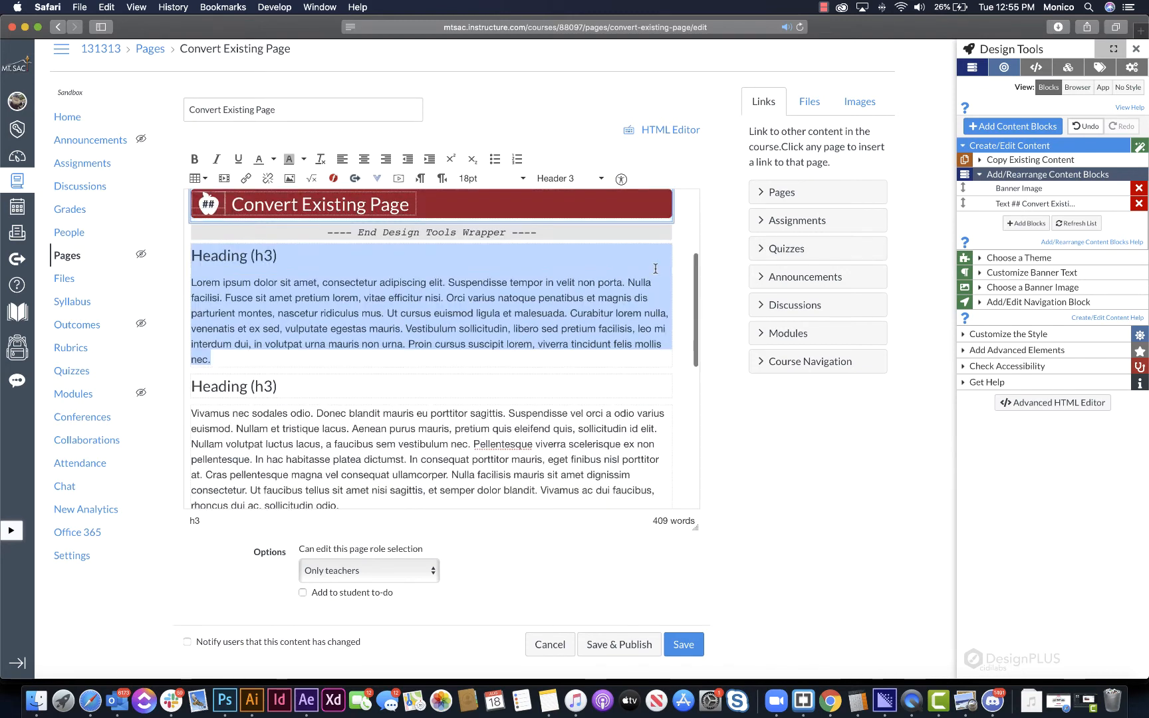
pyautogui.click(1027, 223)
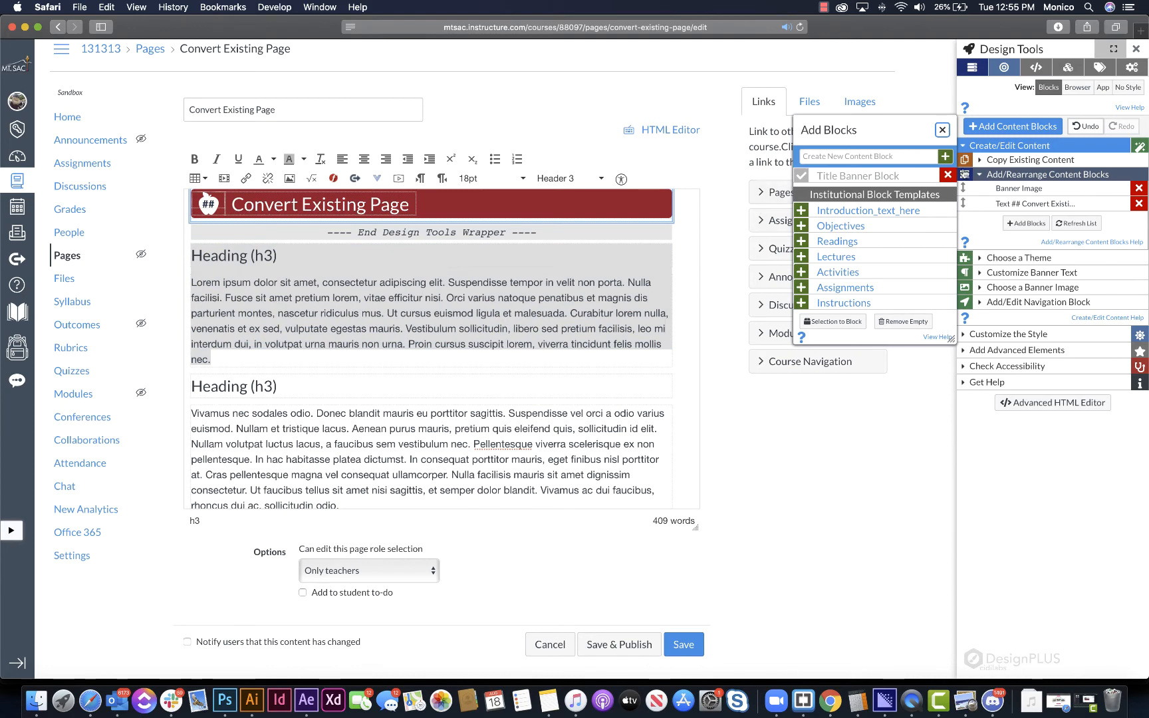
pyautogui.click(834, 321)
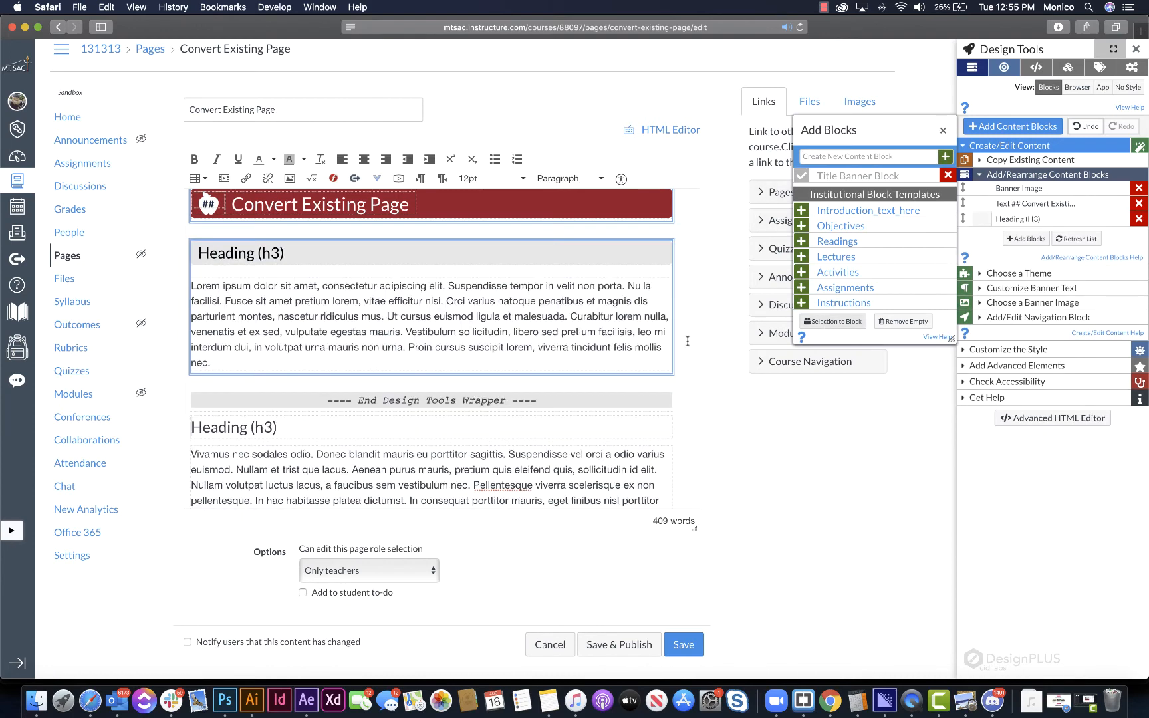
# - Convert each of the remaining headings with its paragraph into its own content block
pyautogui.scroll(-5, 207, 239)
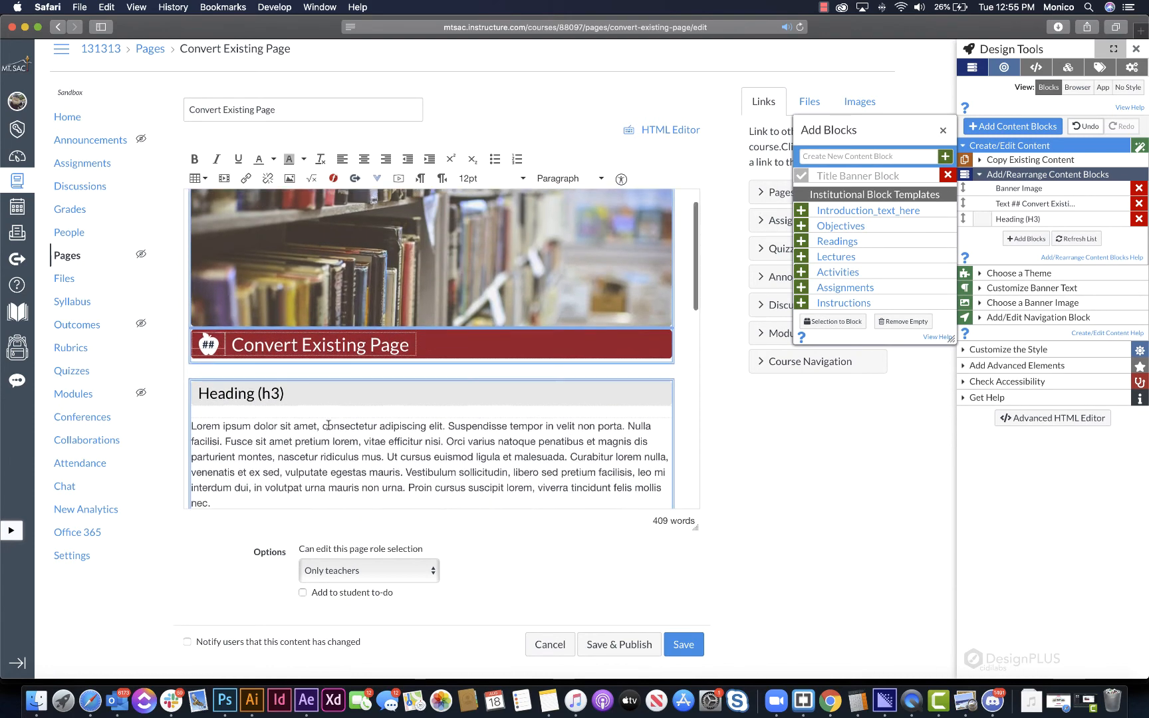
pyautogui.scroll(-3, 290, 300)
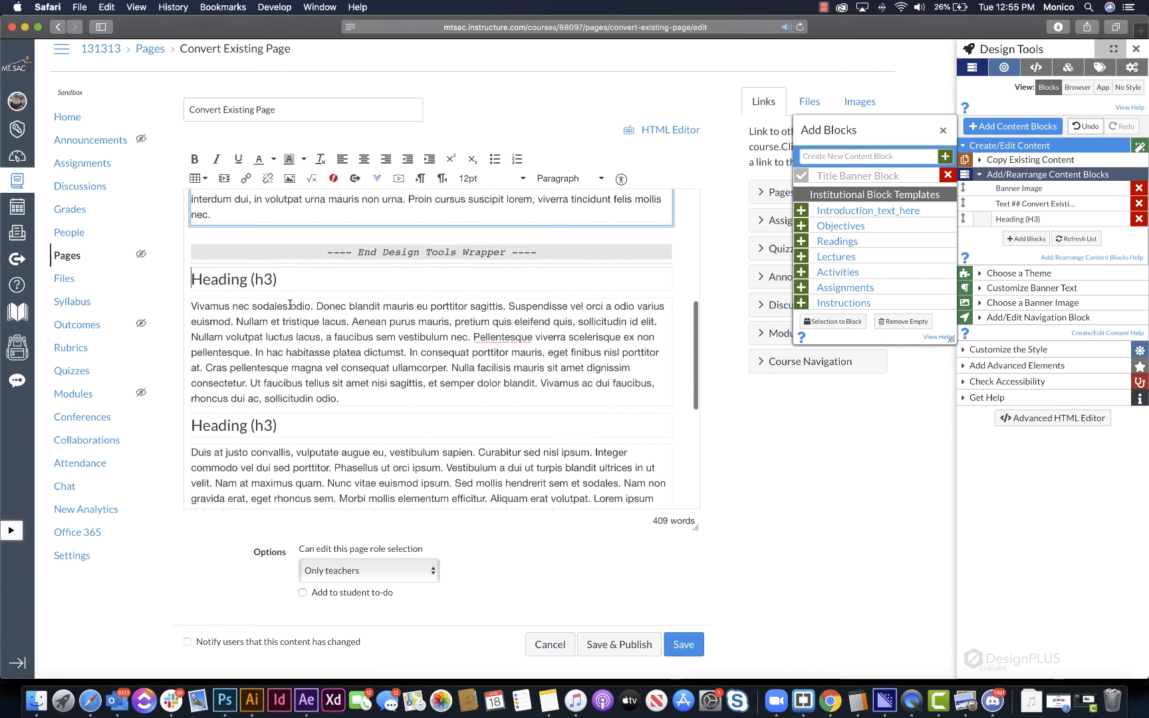
pyautogui.keyDown('shift'); pyautogui.click(353, 395); pyautogui.keyUp('shift')
pyautogui.click(835, 321)
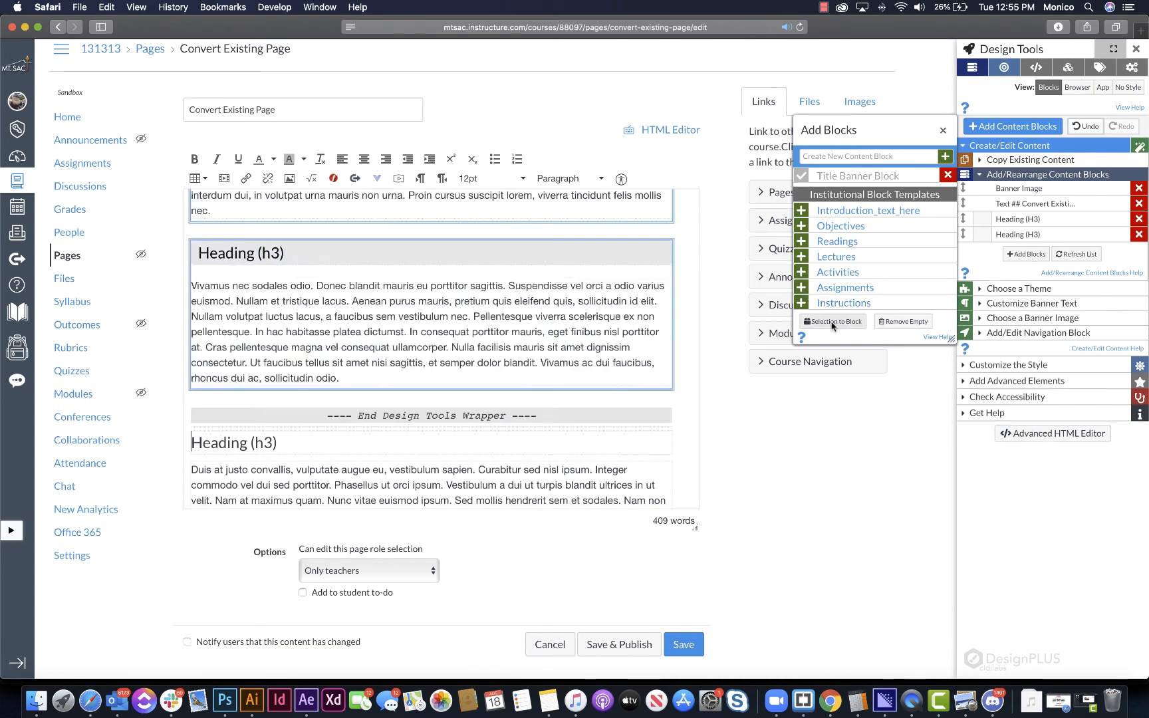
pyautogui.scroll(-3, 305, 354)
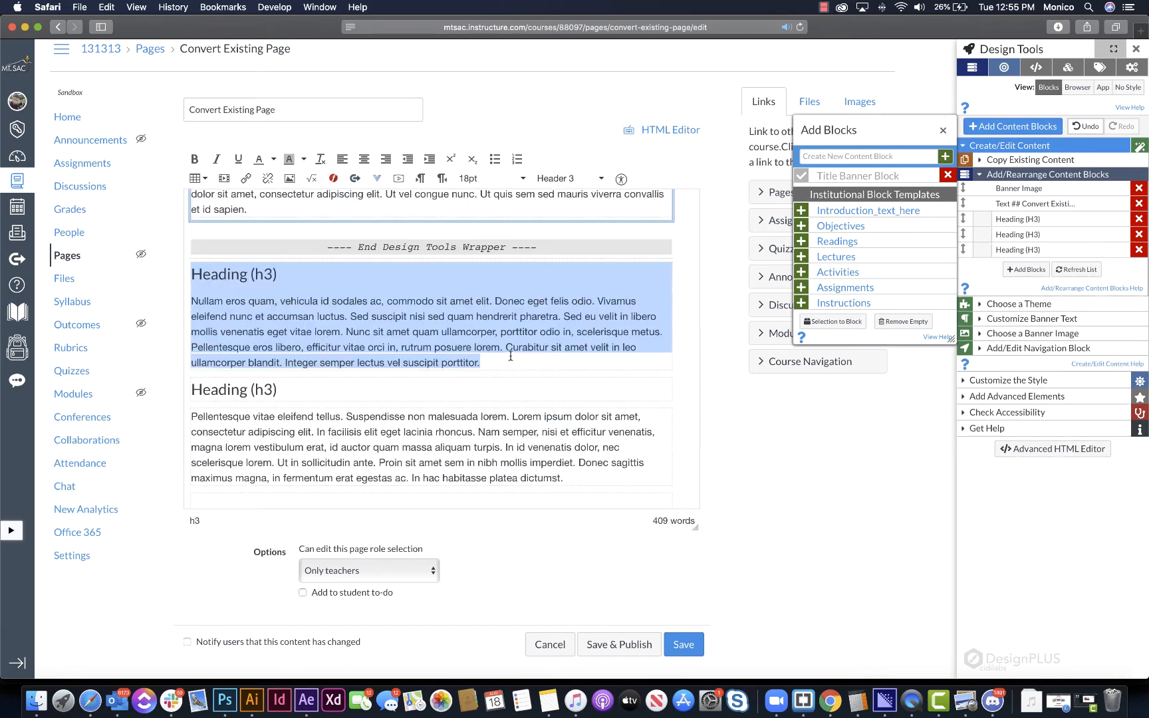
pyautogui.click(835, 321)
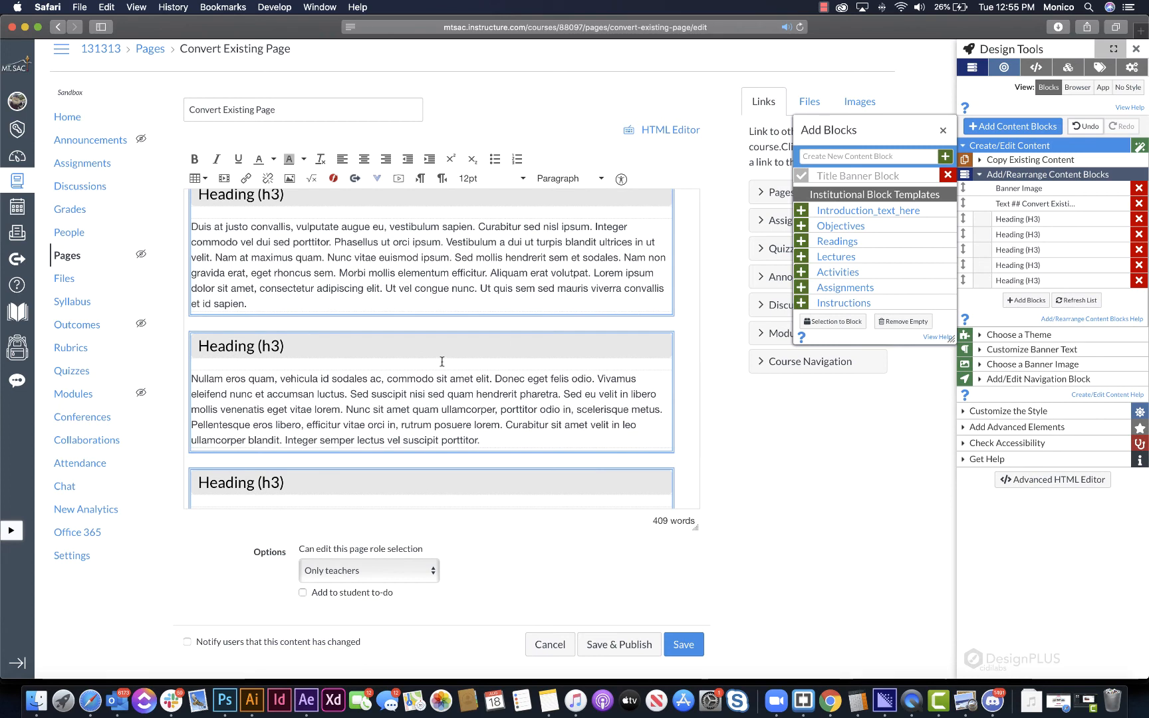
pyautogui.scroll(-3, 444, 363)
pyautogui.scroll(-1, 444, 363)
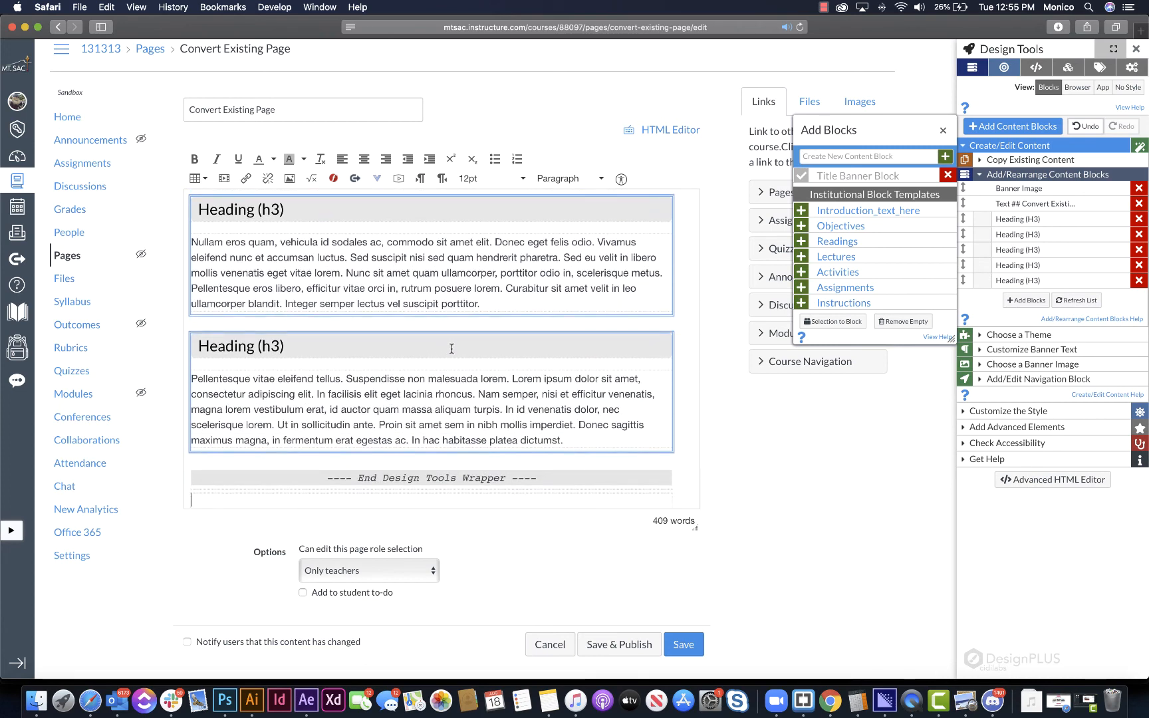
# - Apply the Mt. SAC 1-Light institutional theme to the page and review the restyled banner and blocks
pyautogui.scroll(10, 506, 286)
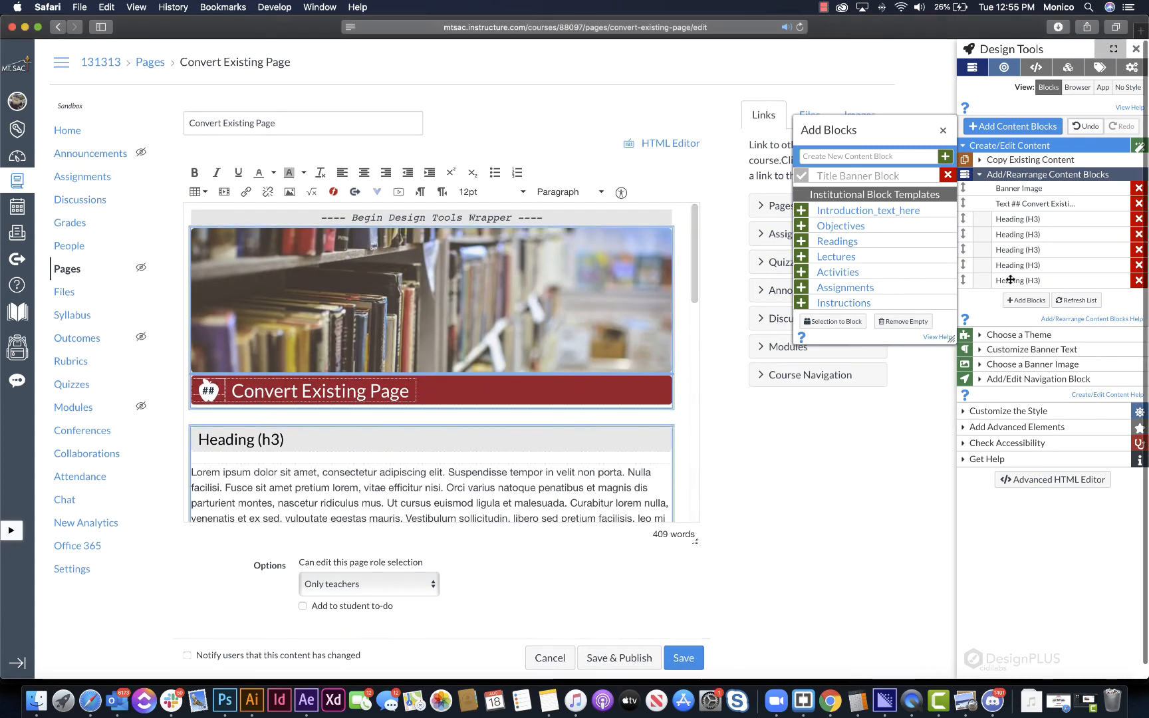
pyautogui.click(1019, 280)
pyautogui.click(1054, 335)
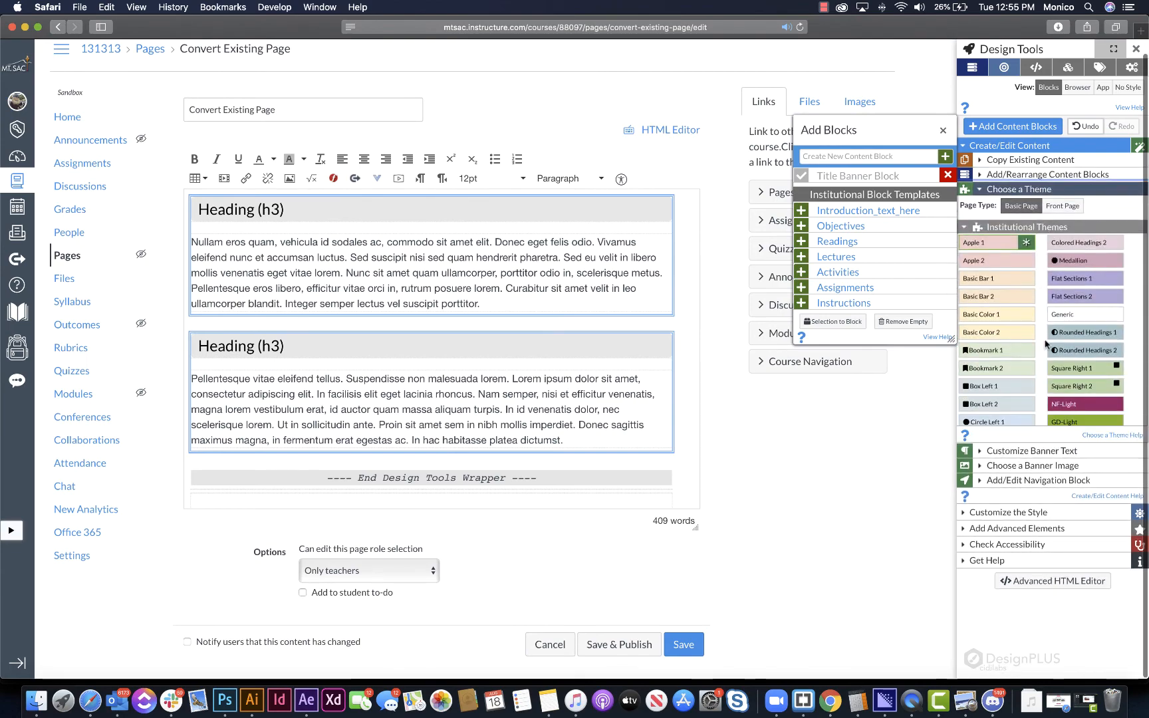
pyautogui.click(1088, 385)
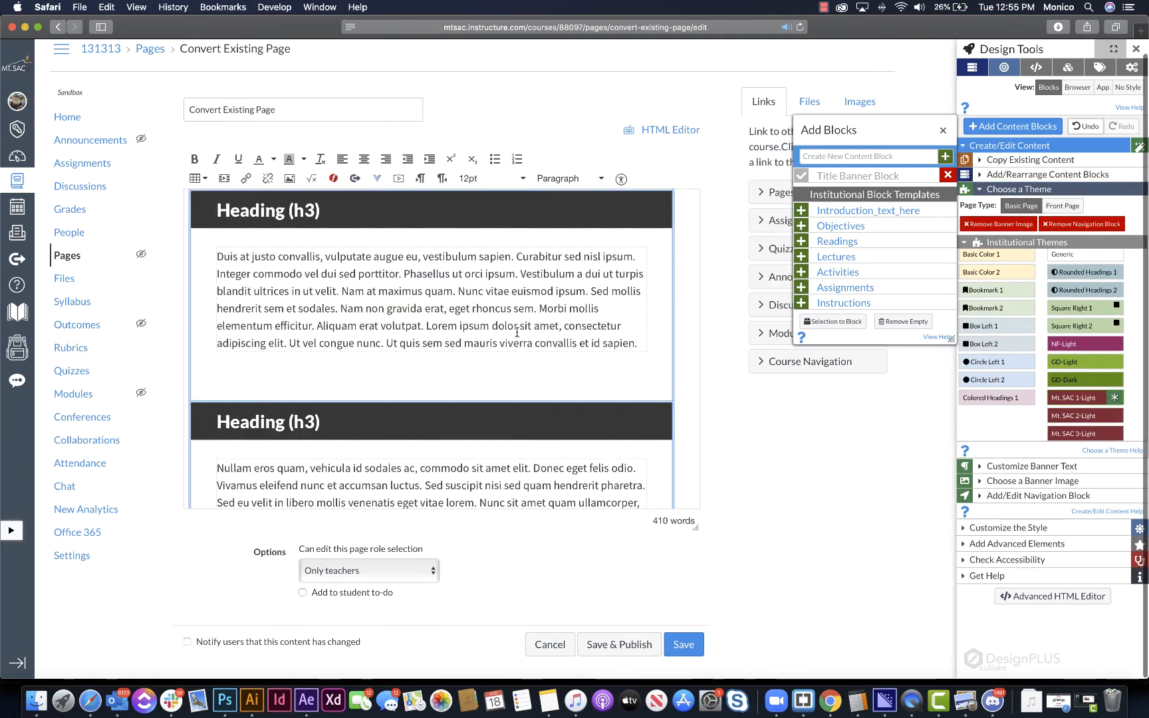
pyautogui.scroll(-5, 395, 341)
pyautogui.scroll(9, 468, 354)
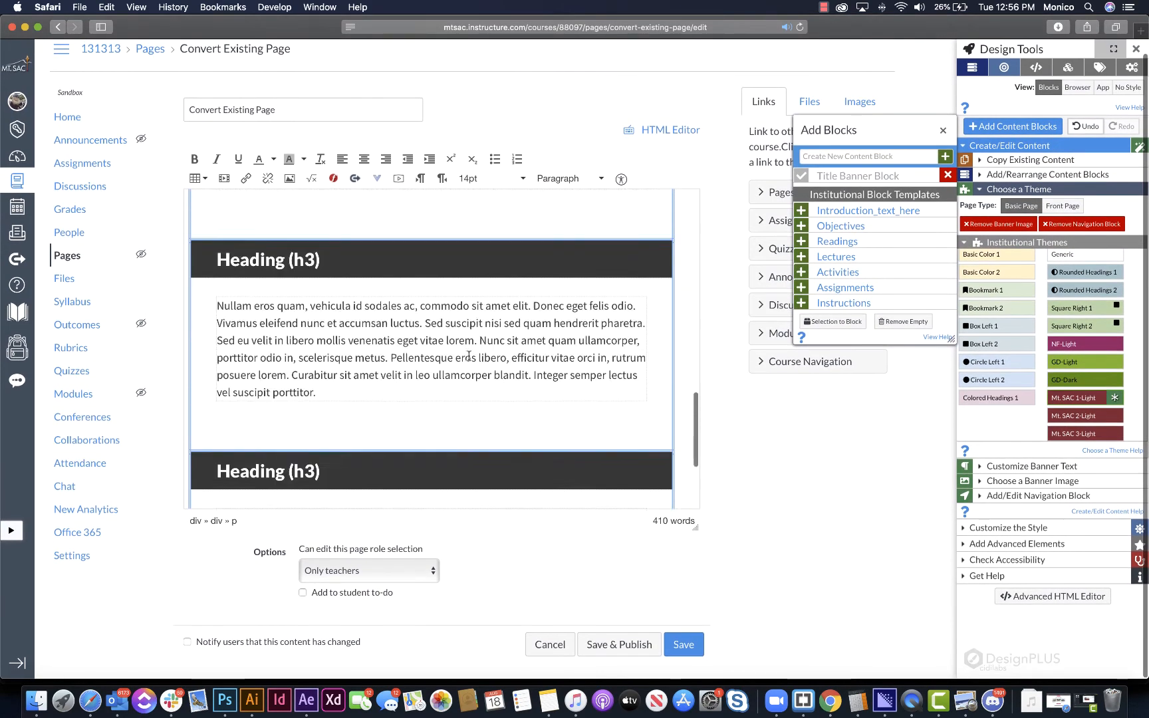
pyautogui.scroll(10, 469, 353)
pyautogui.click(611, 278)
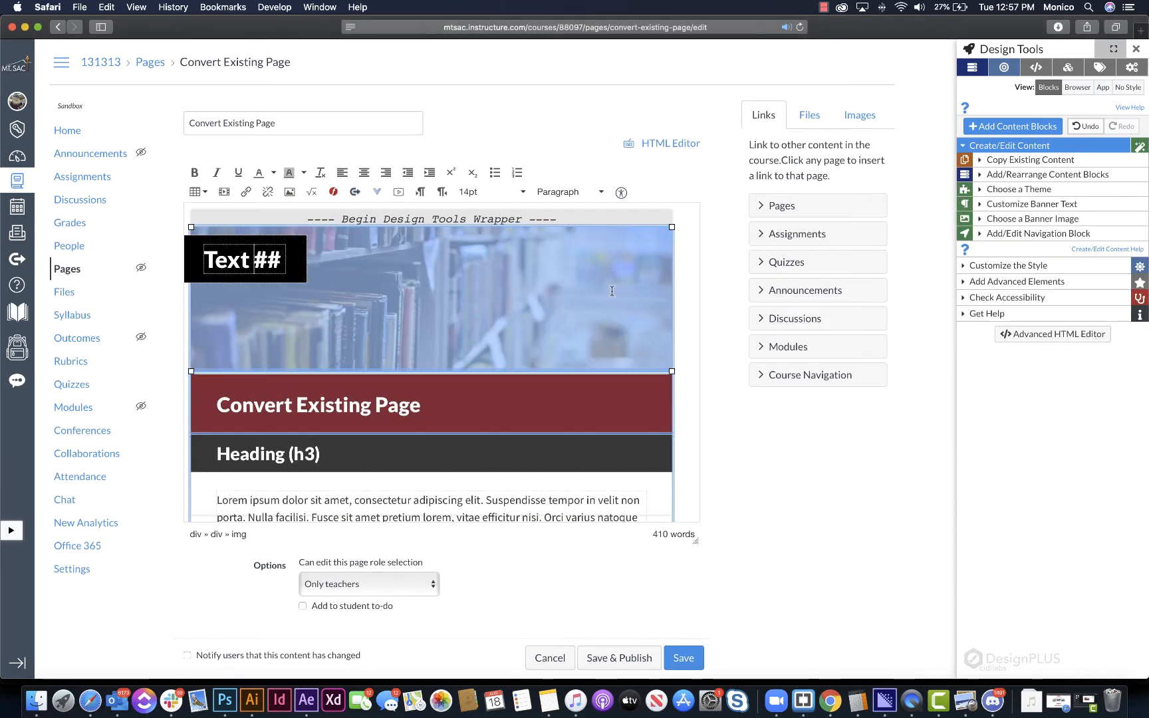
pyautogui.click(530, 395)
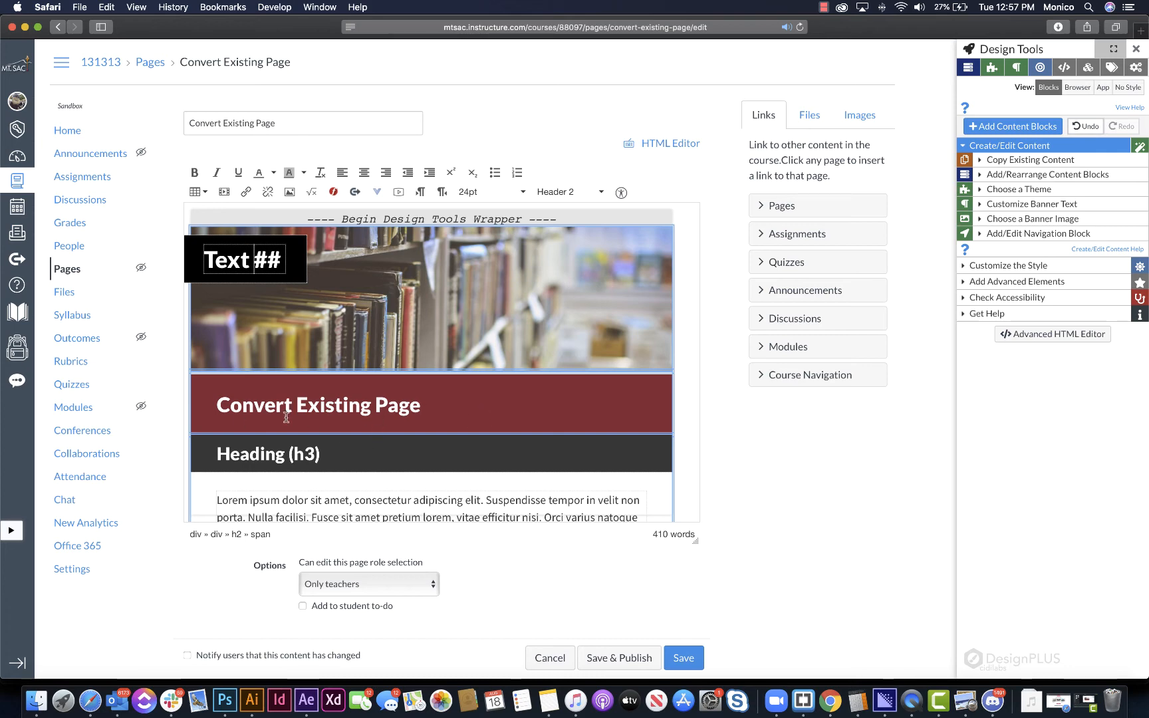
# - Undo the theme, content block and banner changes back to the plain original page
pyautogui.press('super+z')
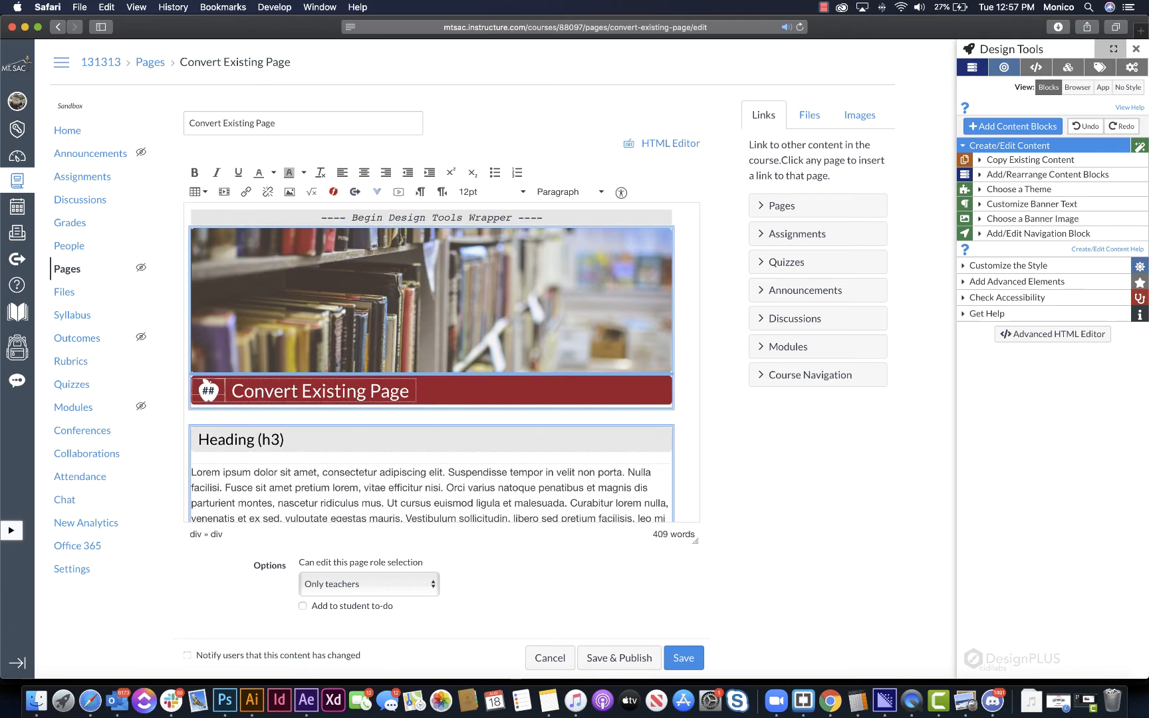
pyautogui.click(477, 439)
pyautogui.press('super+z')
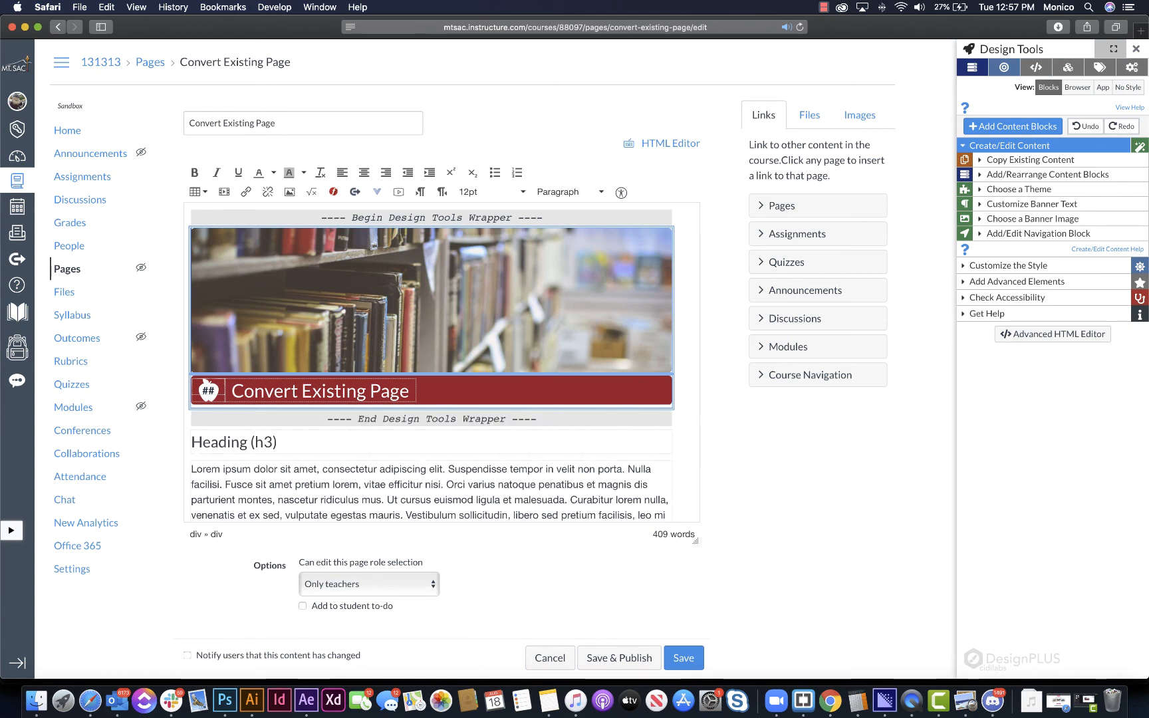
pyautogui.press('super+z')
pyautogui.press('super+z')
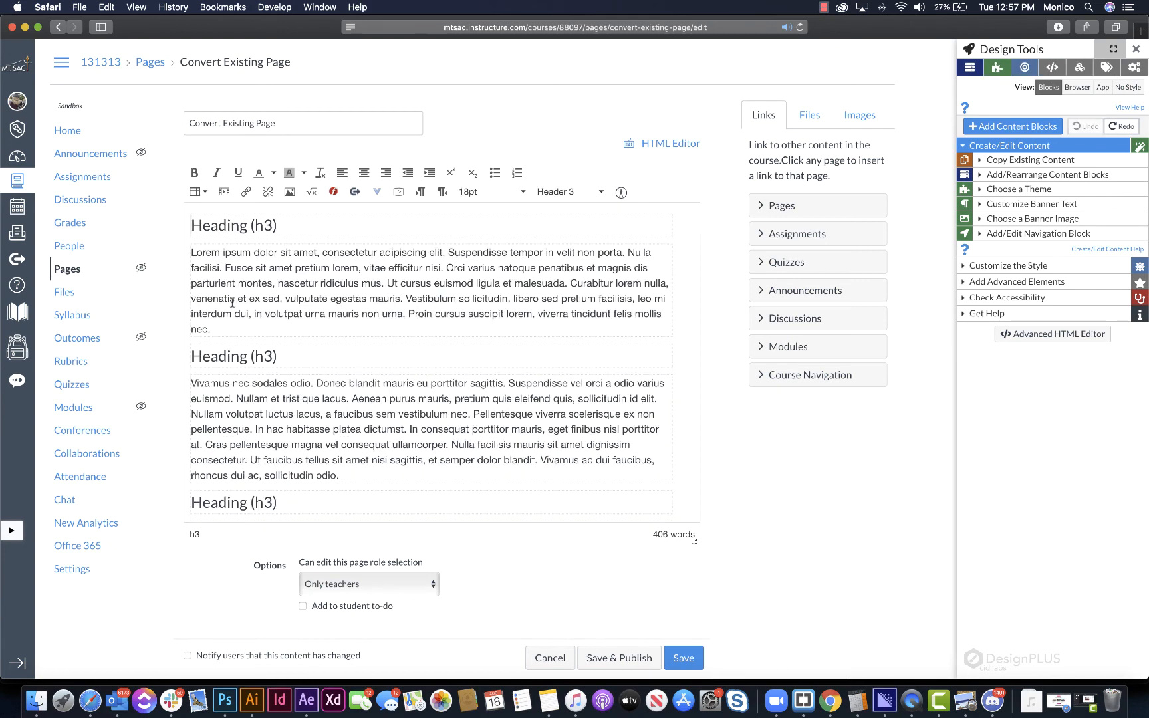
# - Make the word "Heading" in the first heading bold and set its size to 36pt
pyautogui.doubleClick(235, 223)
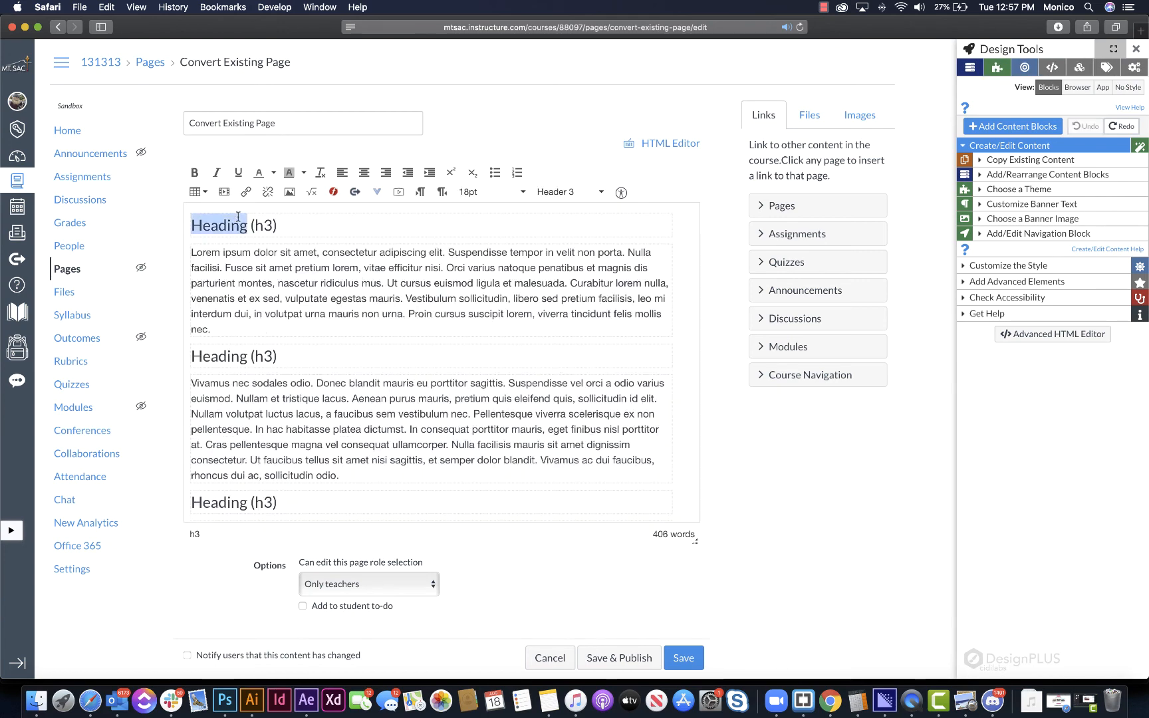
pyautogui.click(195, 172)
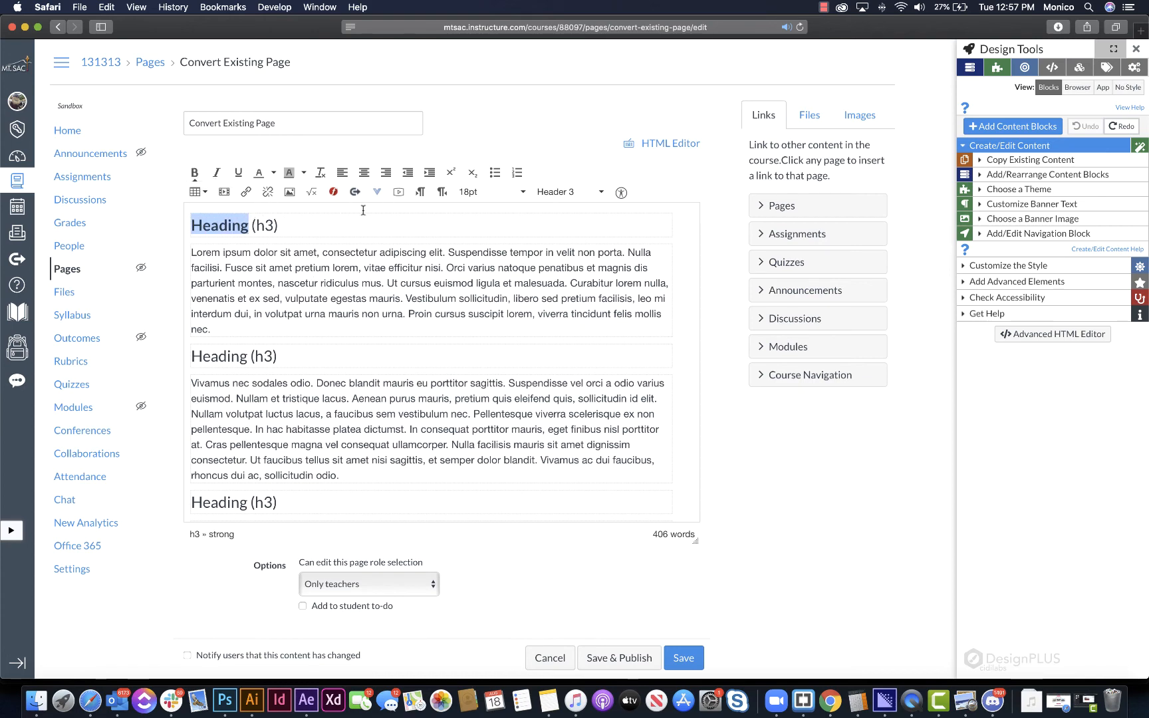
pyautogui.click(480, 193)
pyautogui.click(506, 324)
pyautogui.click(380, 254)
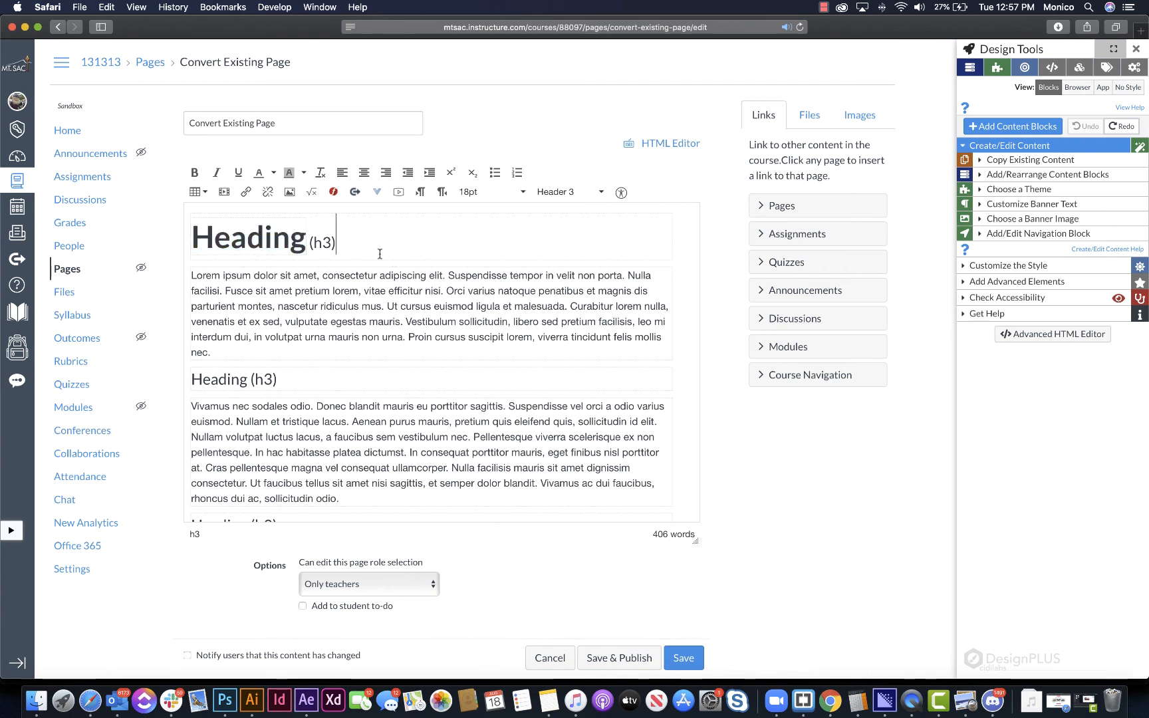
# - Apply the Apple 2 institutional theme to the page with the manually formatted heading
pyautogui.tripleClick(286, 250)
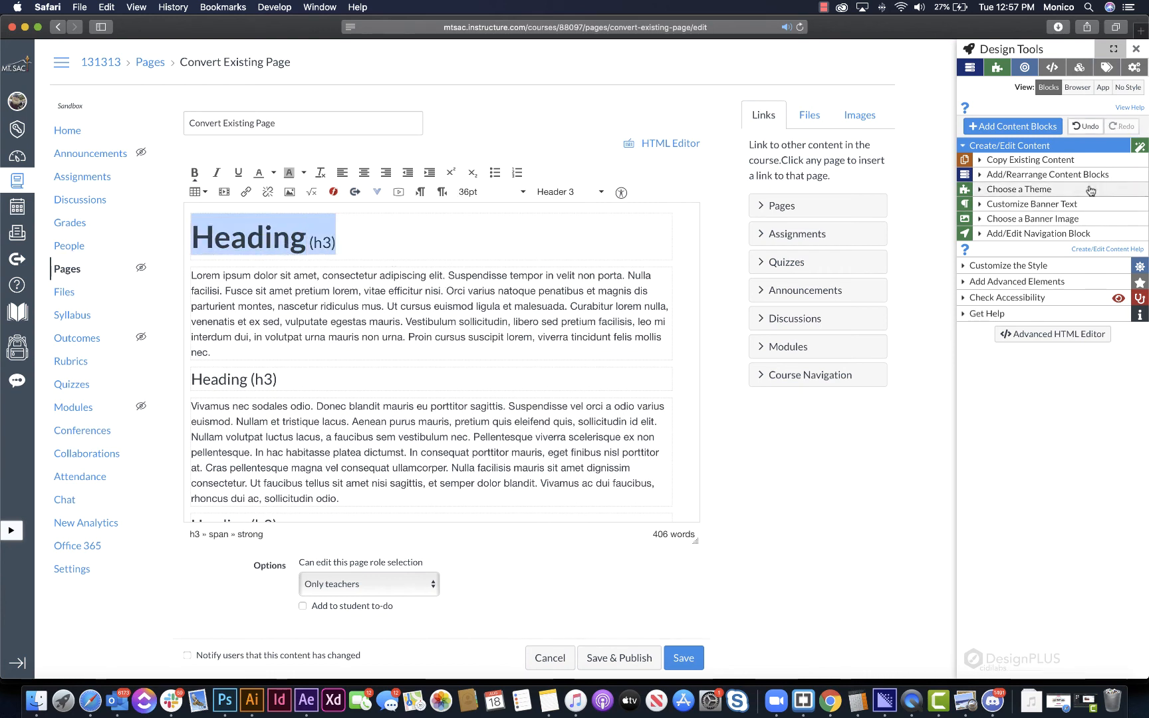
pyautogui.click(1108, 189)
pyautogui.click(994, 283)
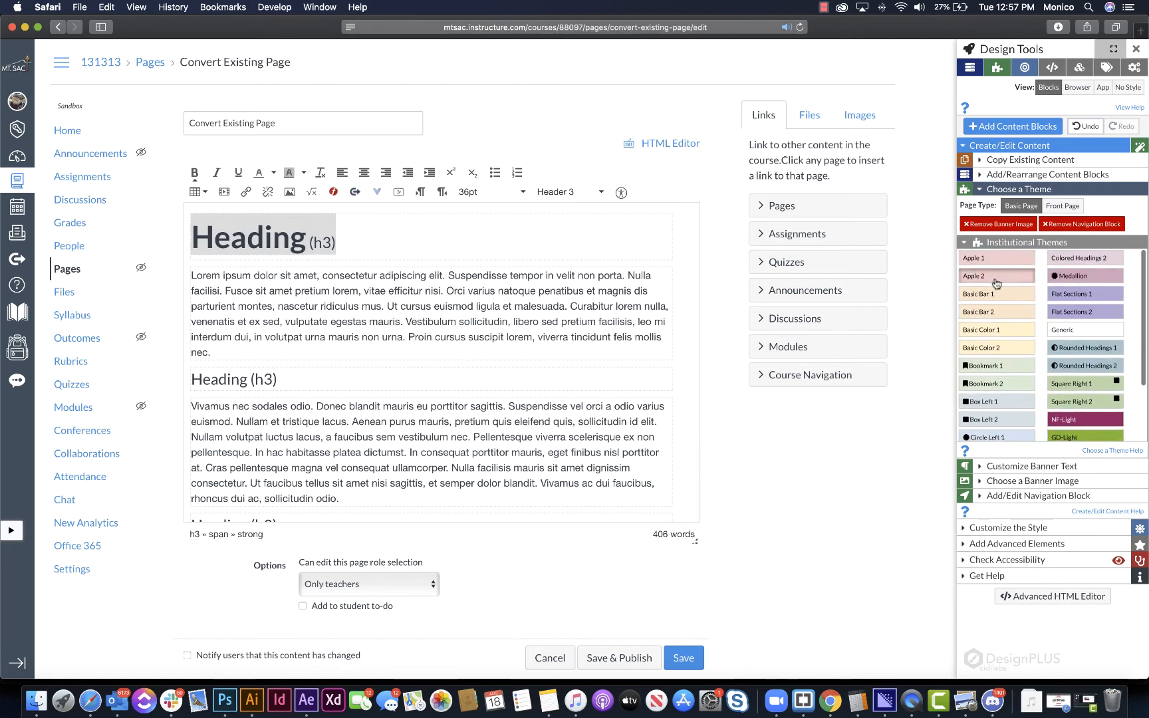
# - Convert the manually formatted first heading and its paragraph into a content block
pyautogui.moveTo(187, 304); pyautogui.dragTo(467, 423)
pyautogui.click(1038, 174)
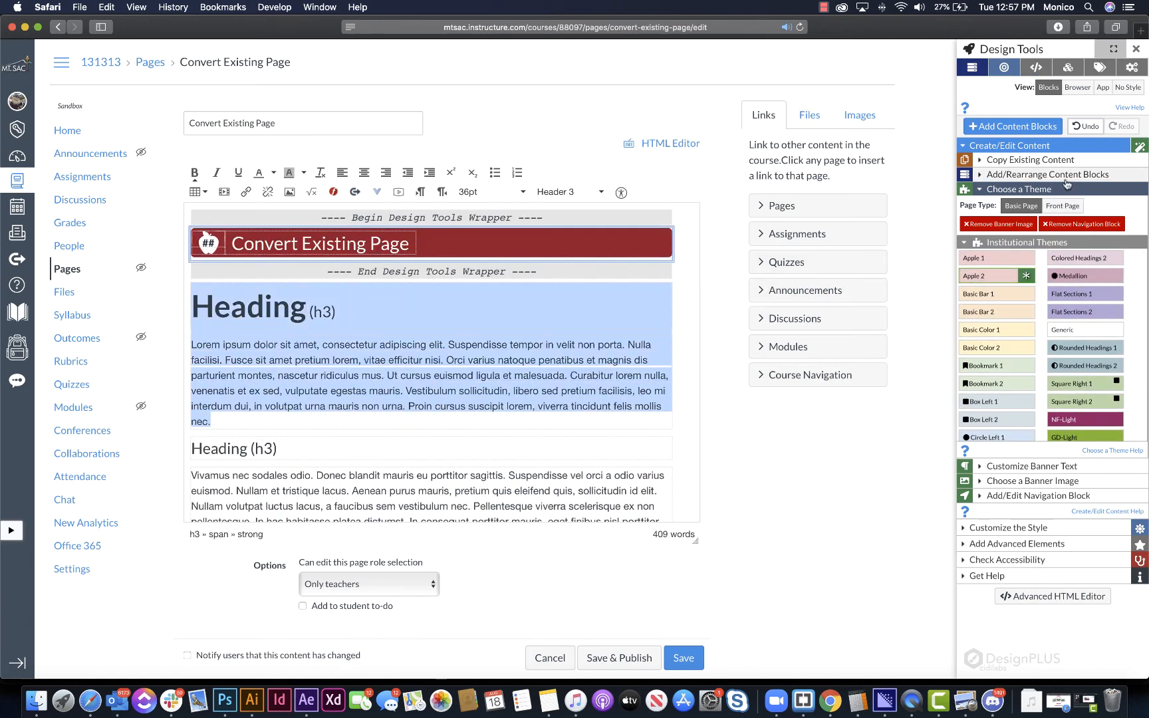
pyautogui.click(1013, 209)
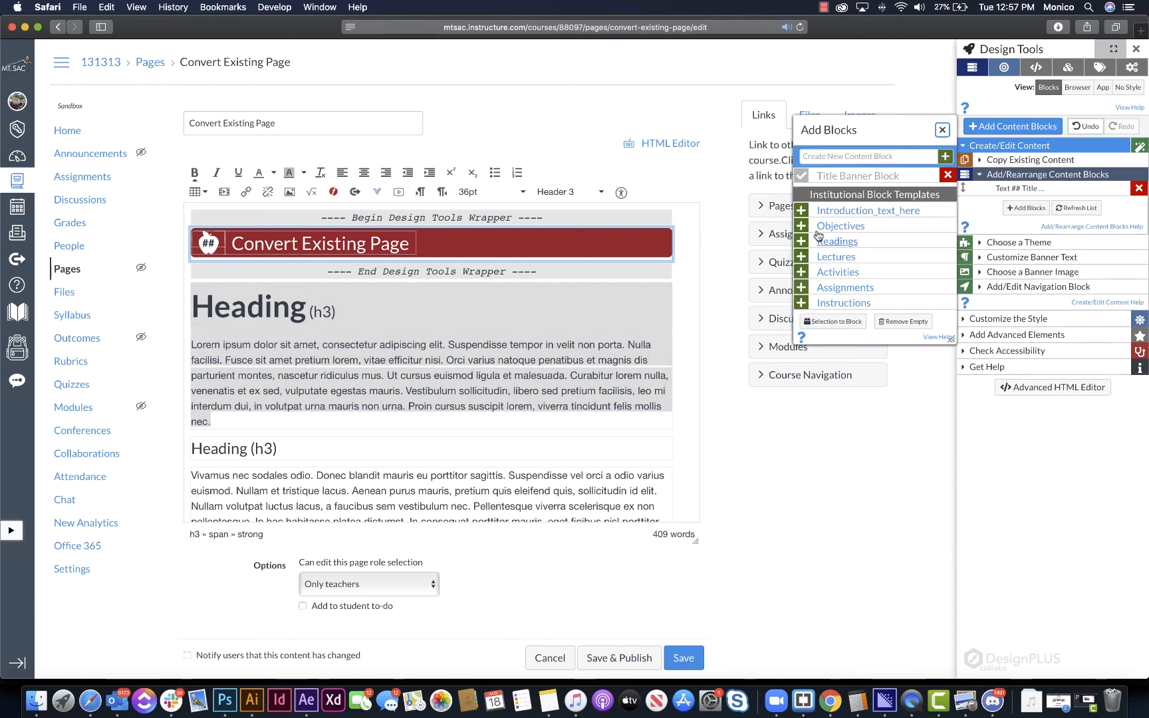
pyautogui.click(849, 322)
pyautogui.click(470, 297)
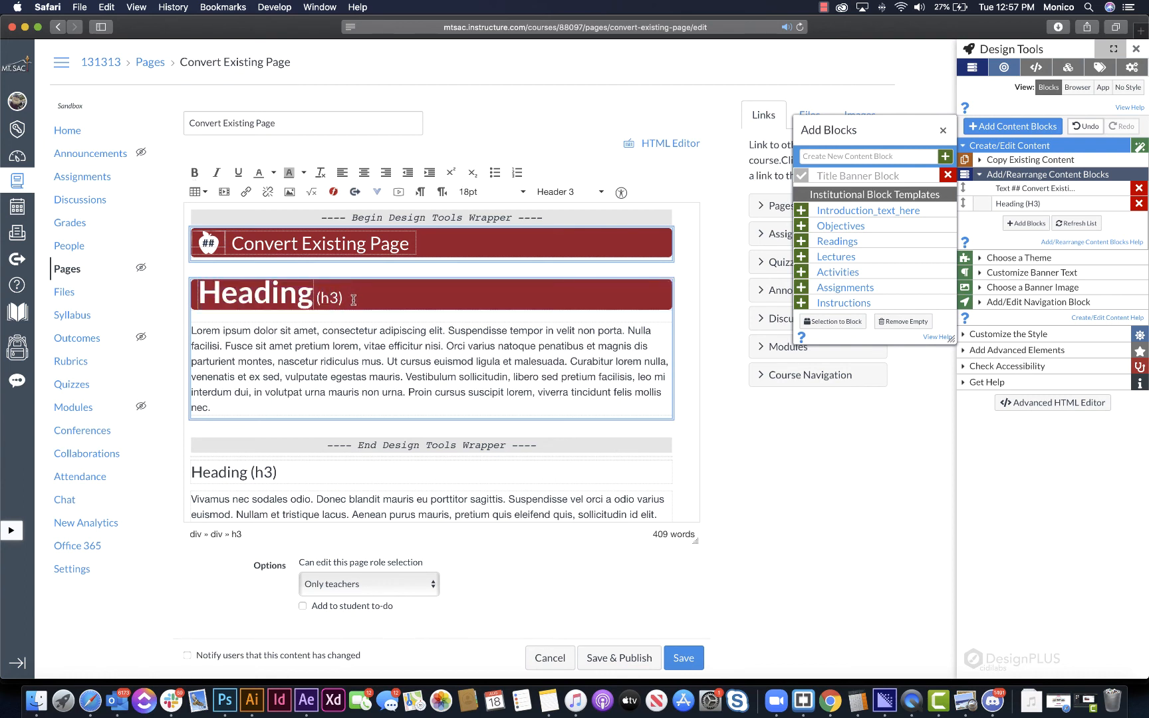
# - Examine the first block's heading formatting and open the style customization options for that heading
pyautogui.doubleClick(240, 288)
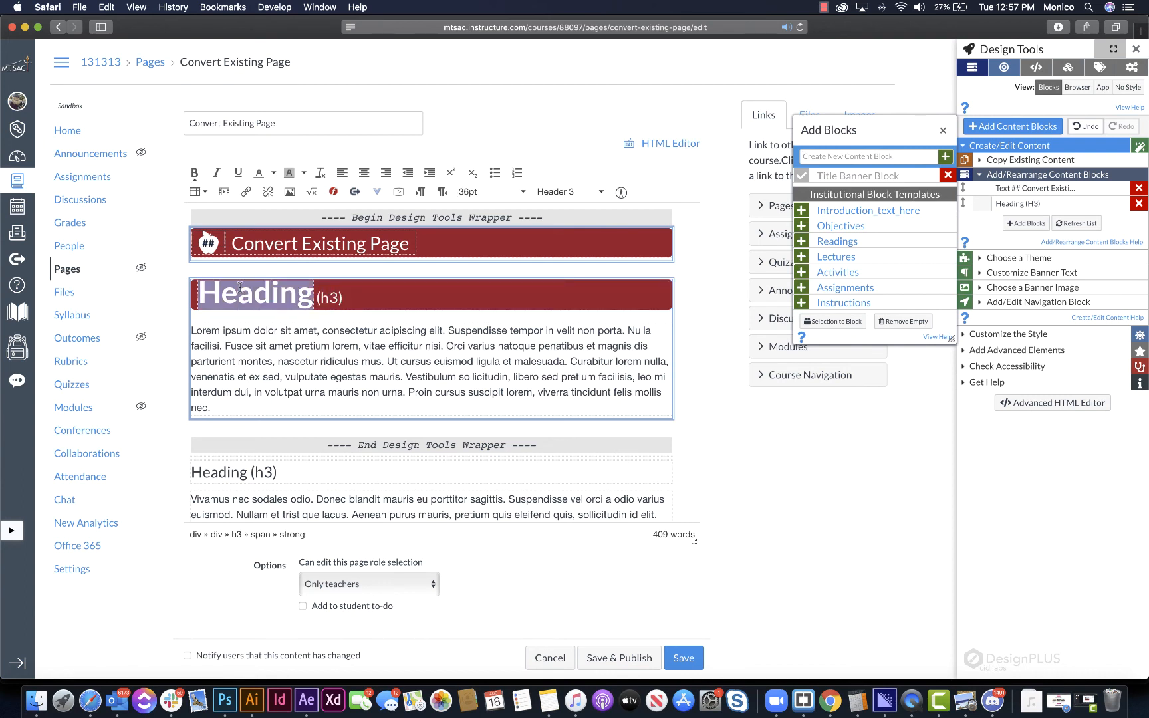
pyautogui.click(329, 298)
pyautogui.scroll(-5, 339, 399)
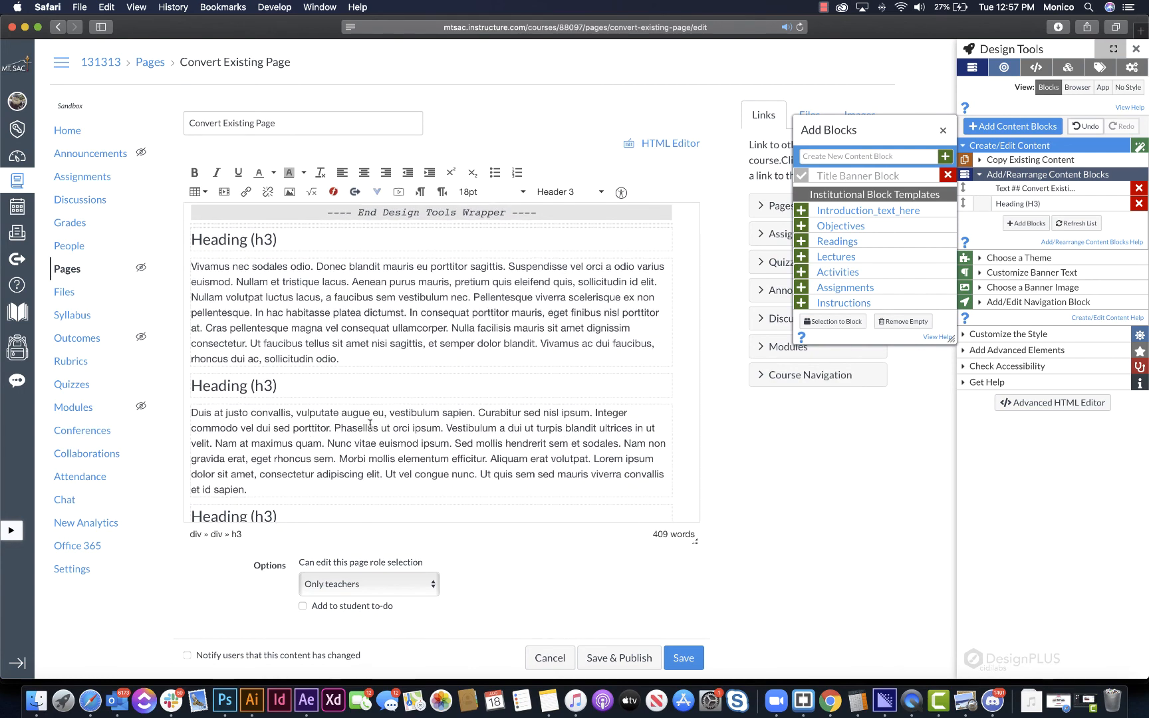
pyautogui.click(1050, 334)
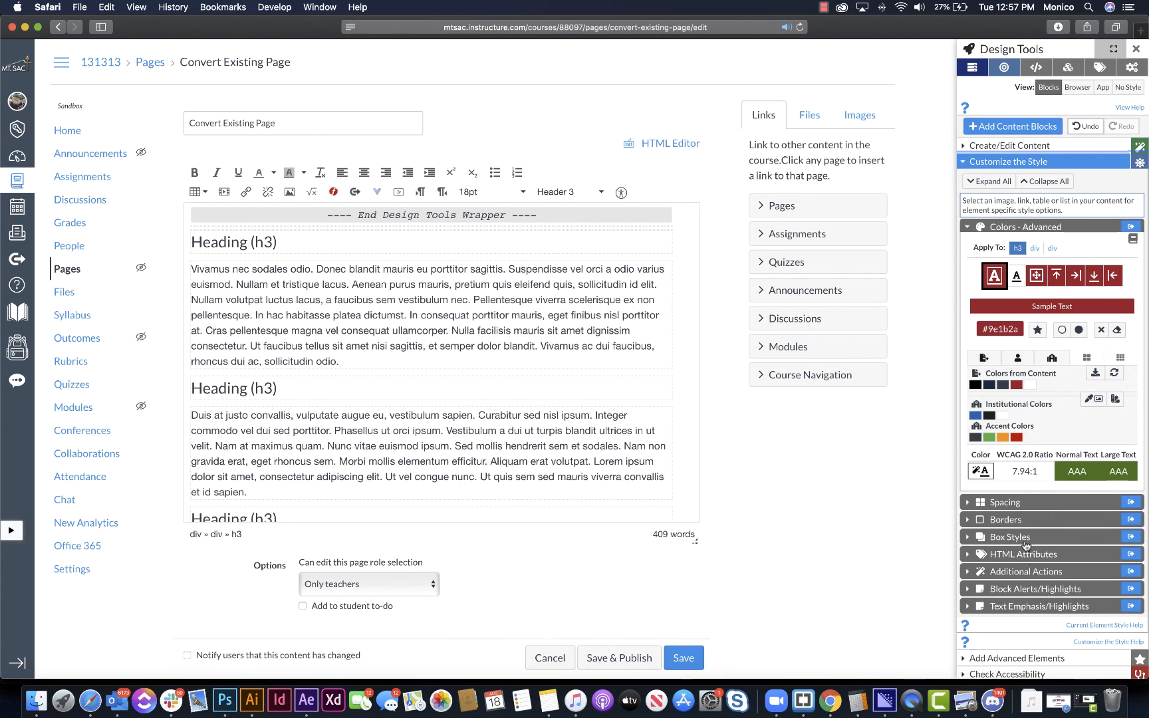
# - Open the additional style actions and set the word "Heading" just below the Design Tools wrapper to 36pt
pyautogui.click(1036, 571)
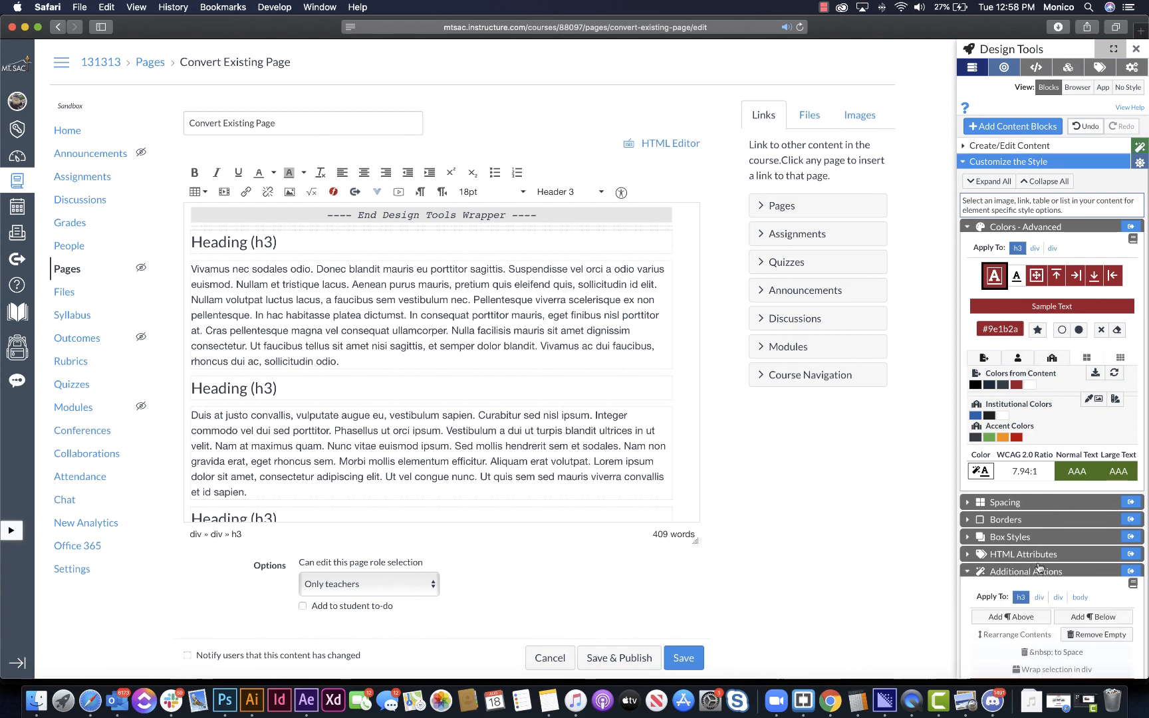
pyautogui.click(212, 235)
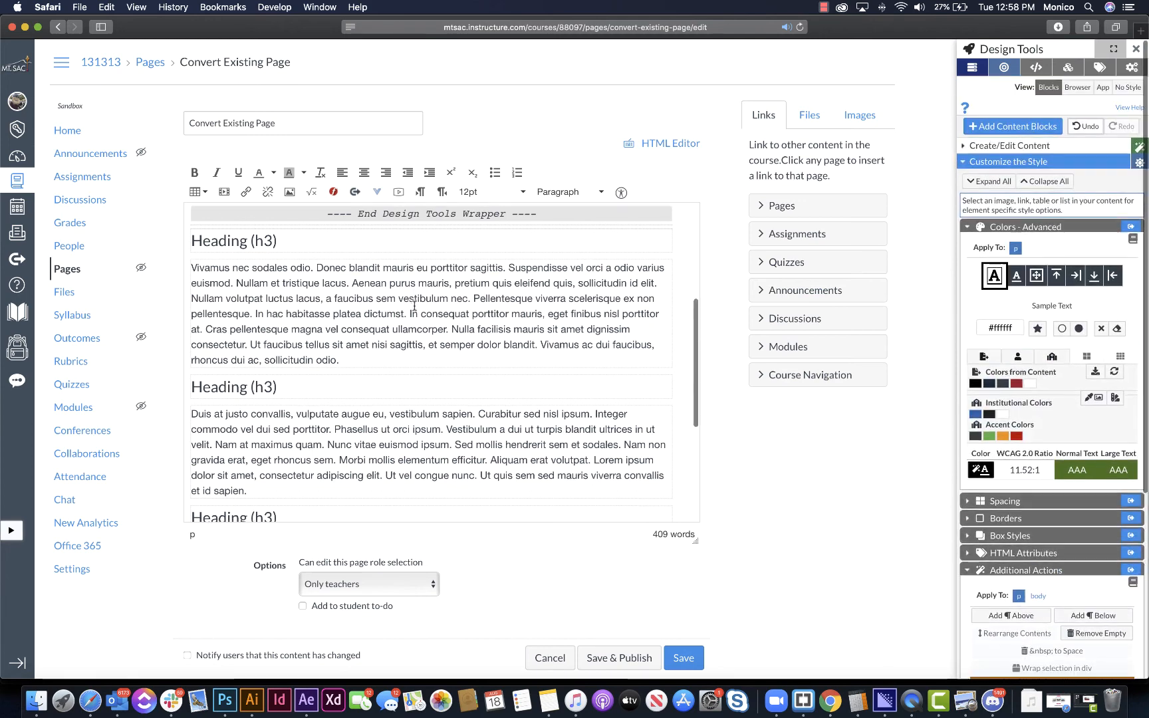
pyautogui.doubleClick(212, 235)
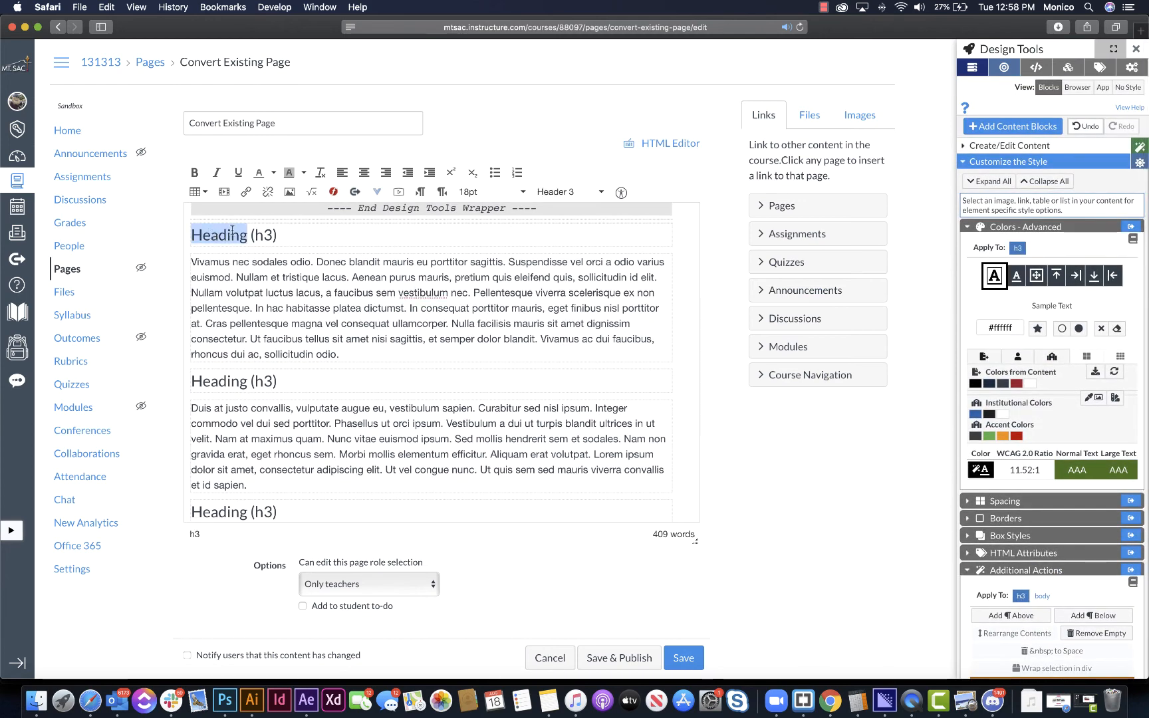
pyautogui.click(492, 192)
pyautogui.click(513, 326)
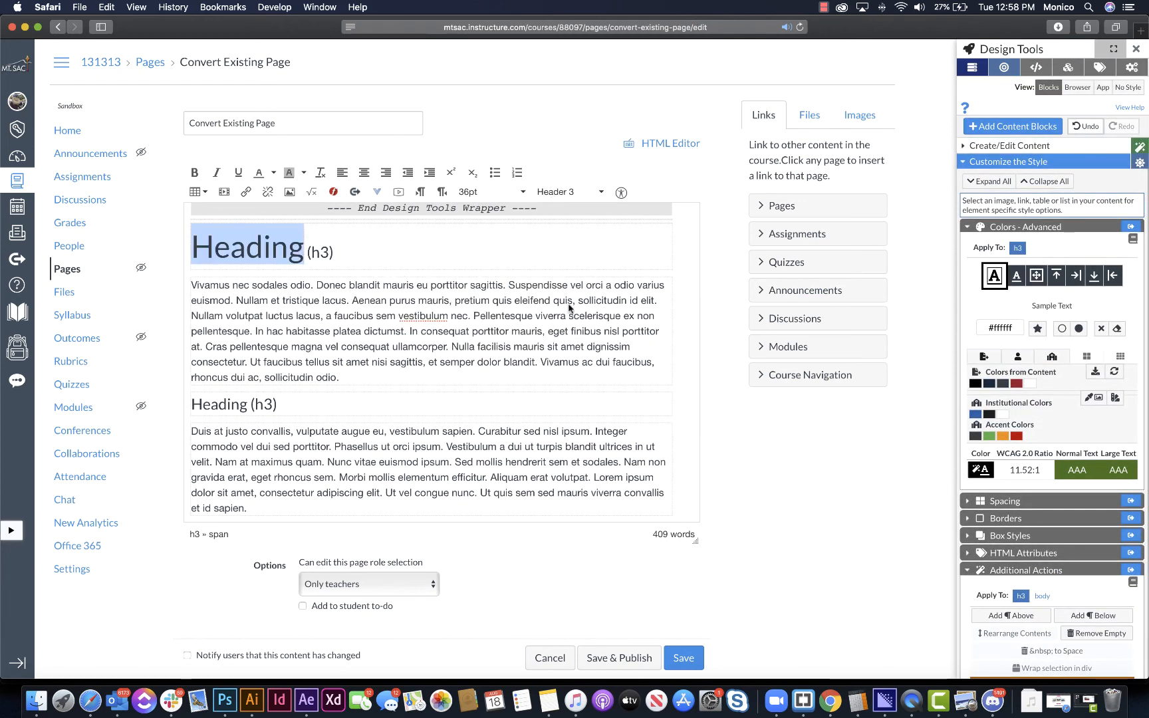
# - Clear the inline styles from the enlarged heading and the paragraph beneath it
pyautogui.scroll(-1, 569, 308)
pyautogui.keyDown('shift'); pyautogui.click(365, 364); pyautogui.keyUp('shift')
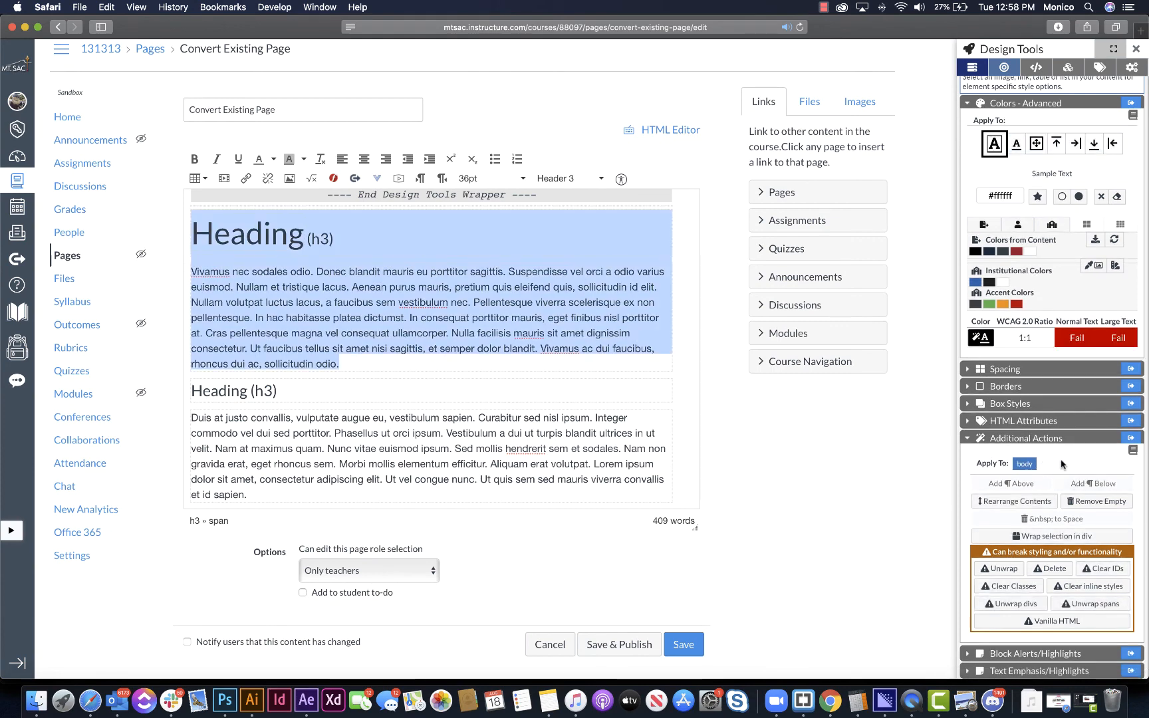
pyautogui.click(1090, 588)
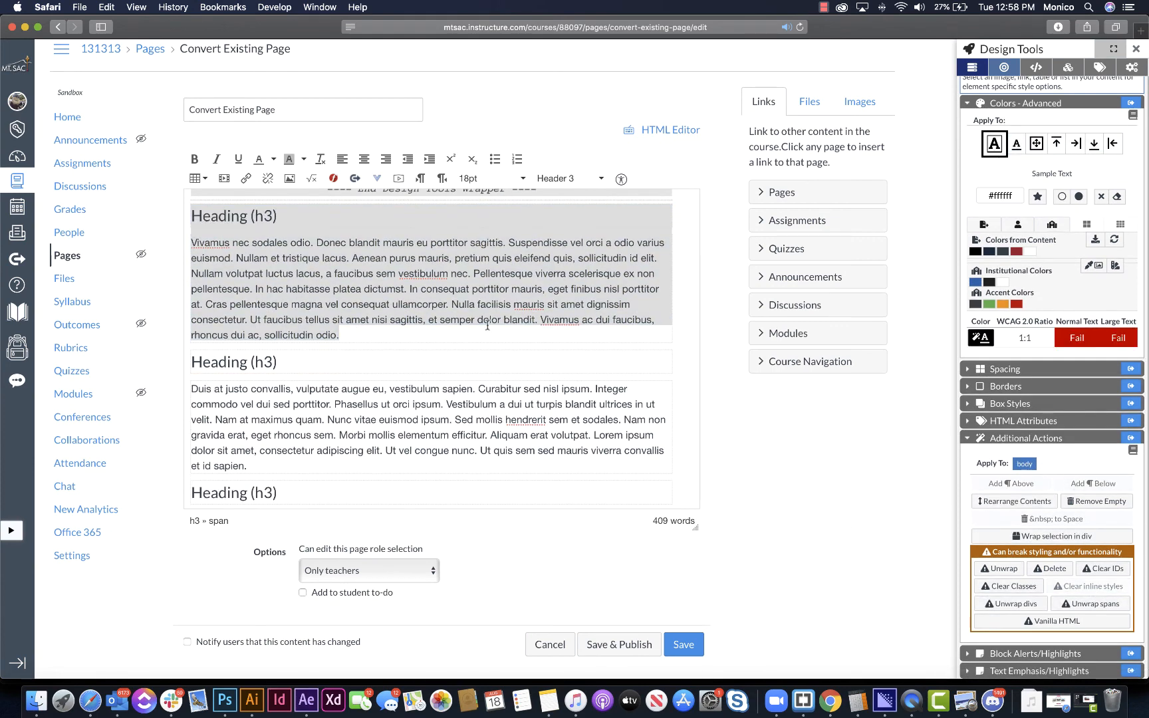
pyautogui.click(330, 242)
pyautogui.scroll(3, 262, 215)
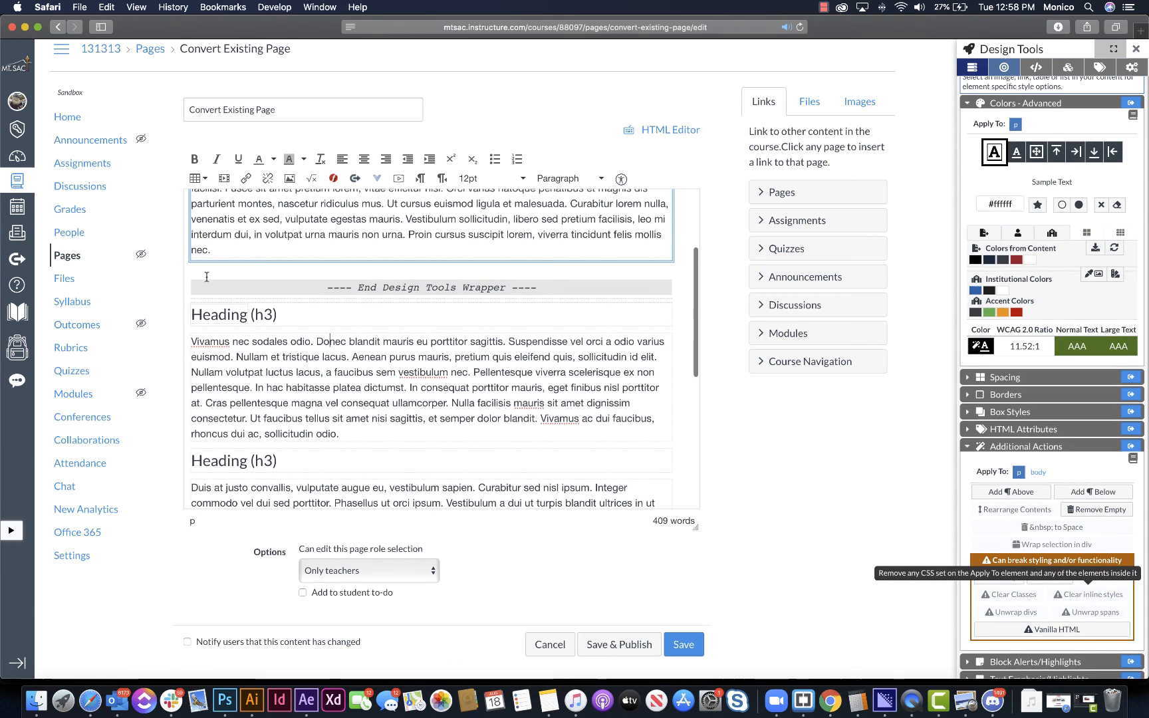
pyautogui.moveTo(192, 314); pyautogui.dragTo(389, 436)
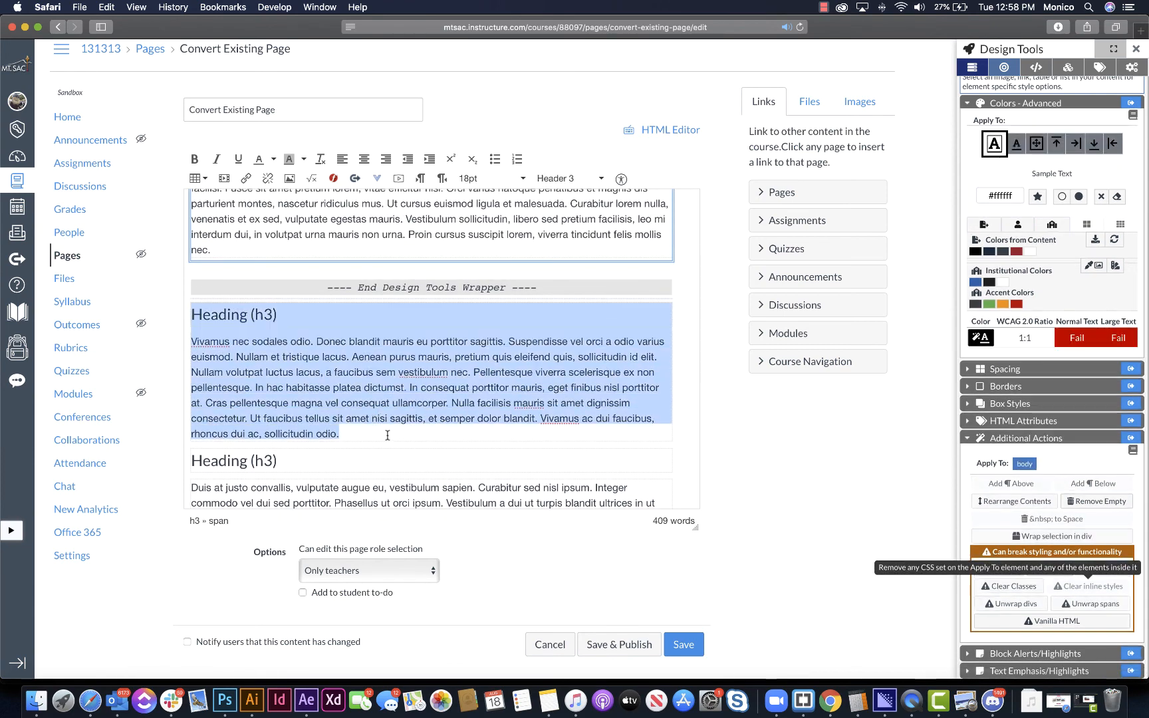
pyautogui.scroll(4, 335, 309)
pyautogui.scroll(1, 334, 309)
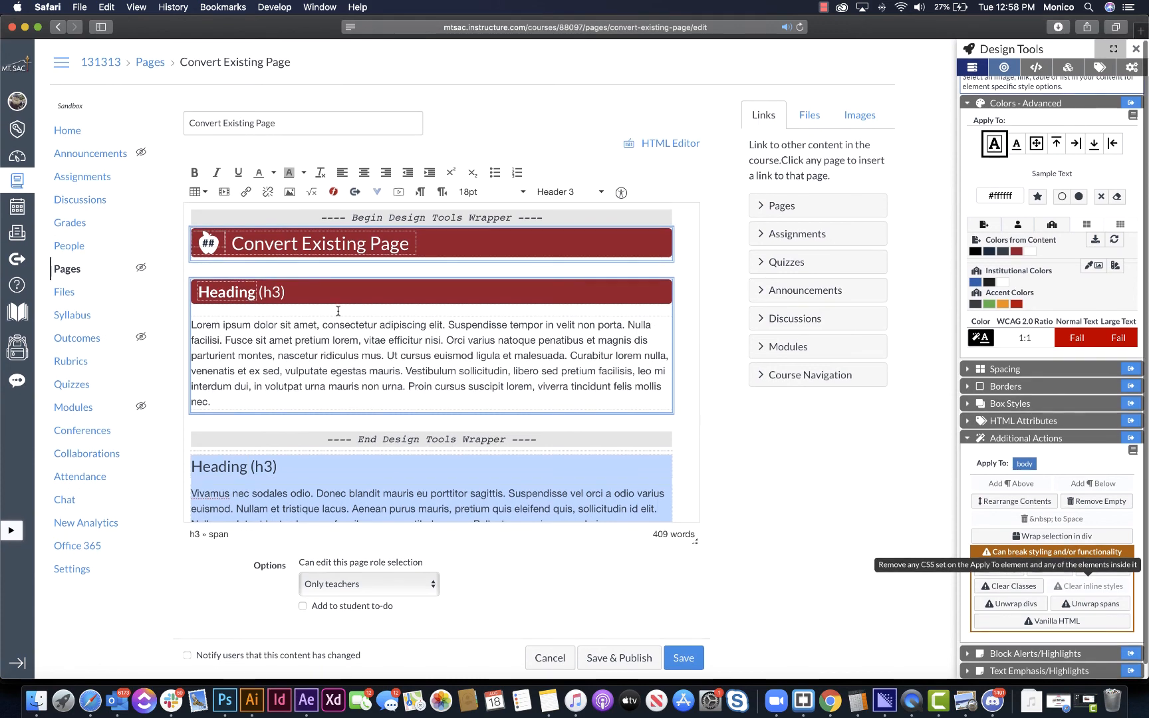
# - Place the cursor at the end of the first content block's paragraph and collapse the style customization options
pyautogui.click(338, 310)
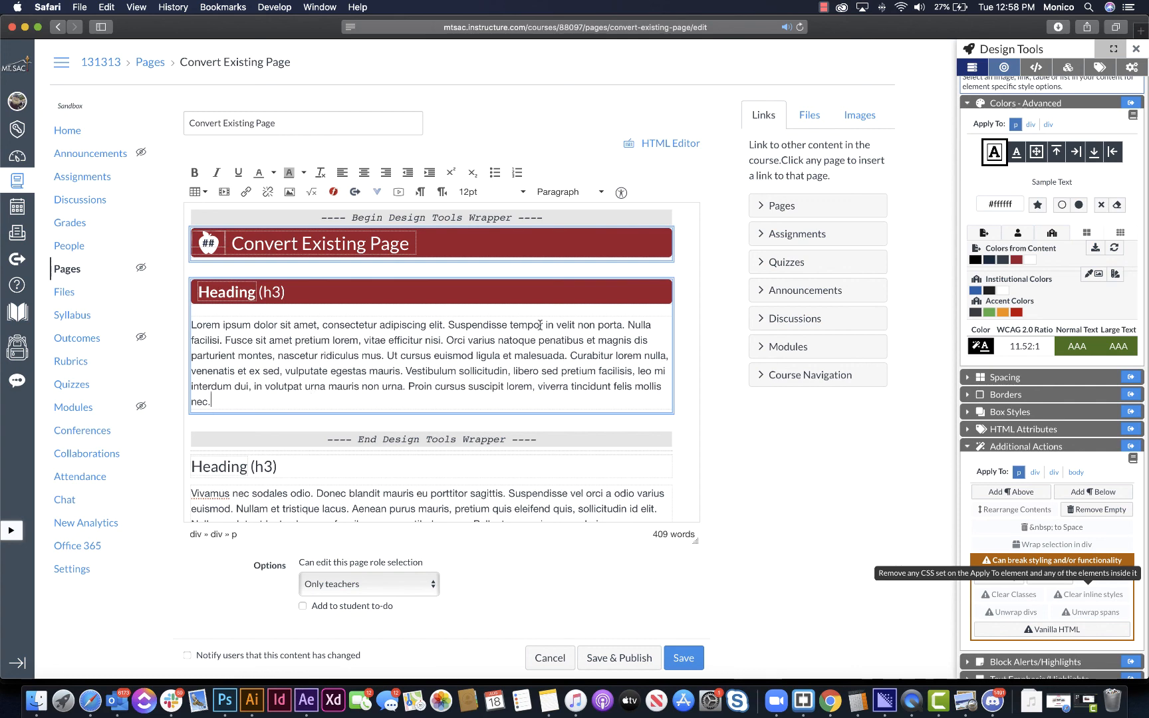
pyautogui.scroll(5, 1029, 102)
pyautogui.click(1029, 164)
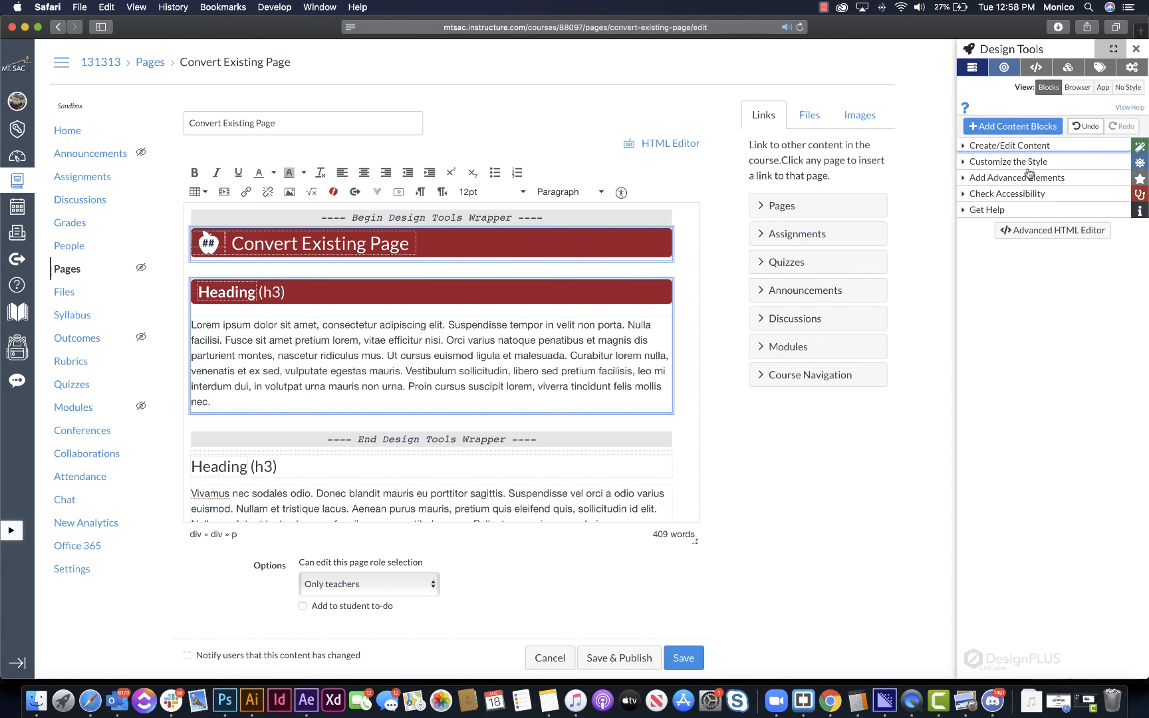